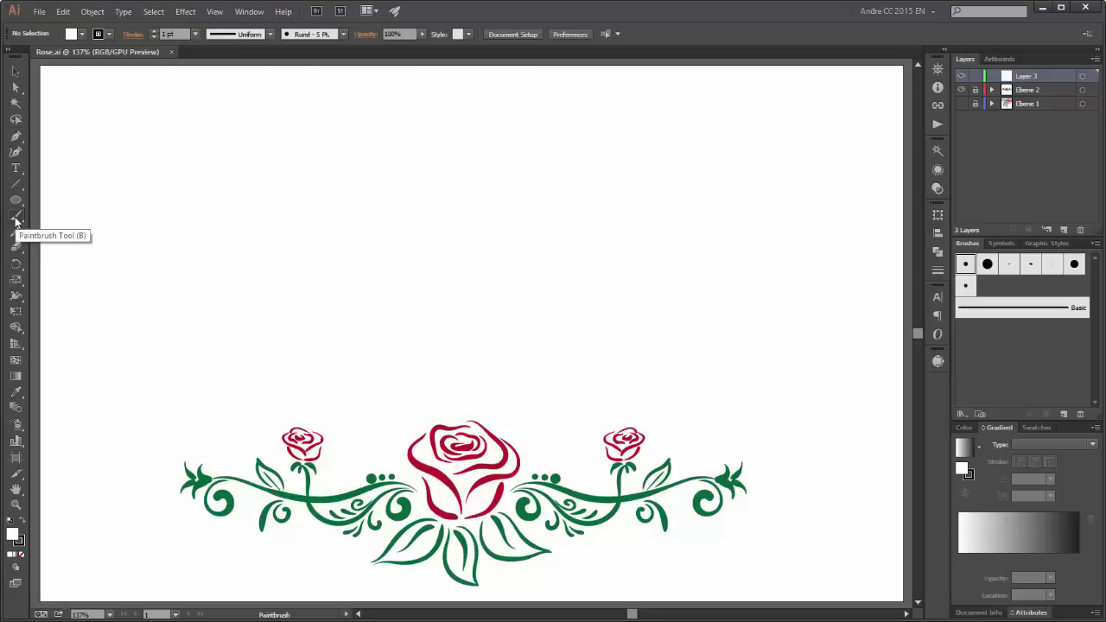
- Set the Rund 5 pt round brush so its size varies with pen pressure
double_click(965, 266)
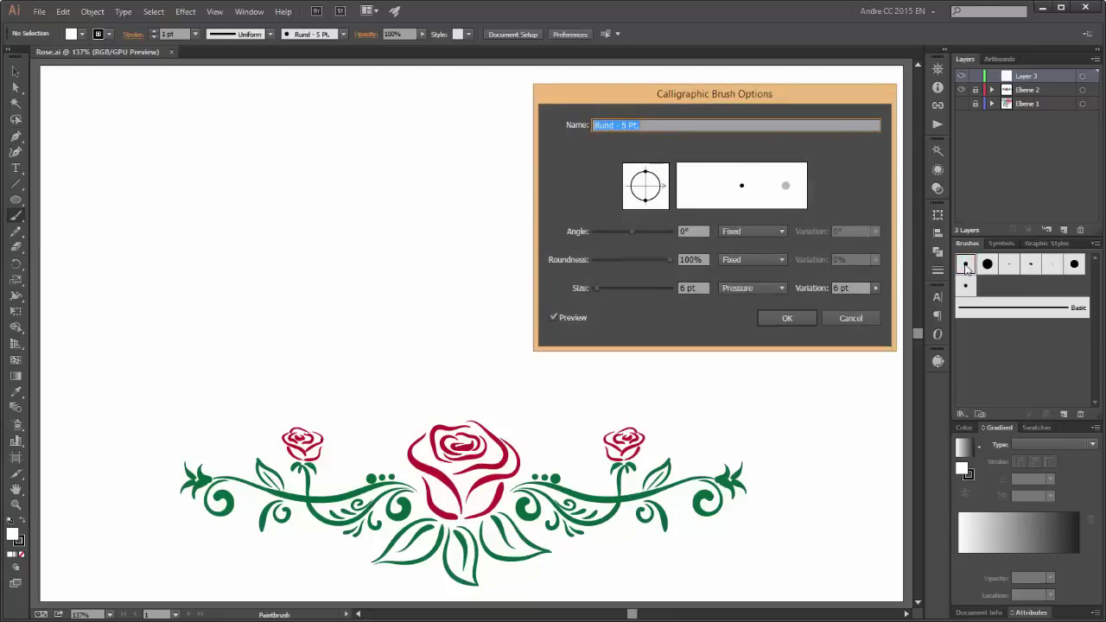
drag(752, 92, 754, 83)
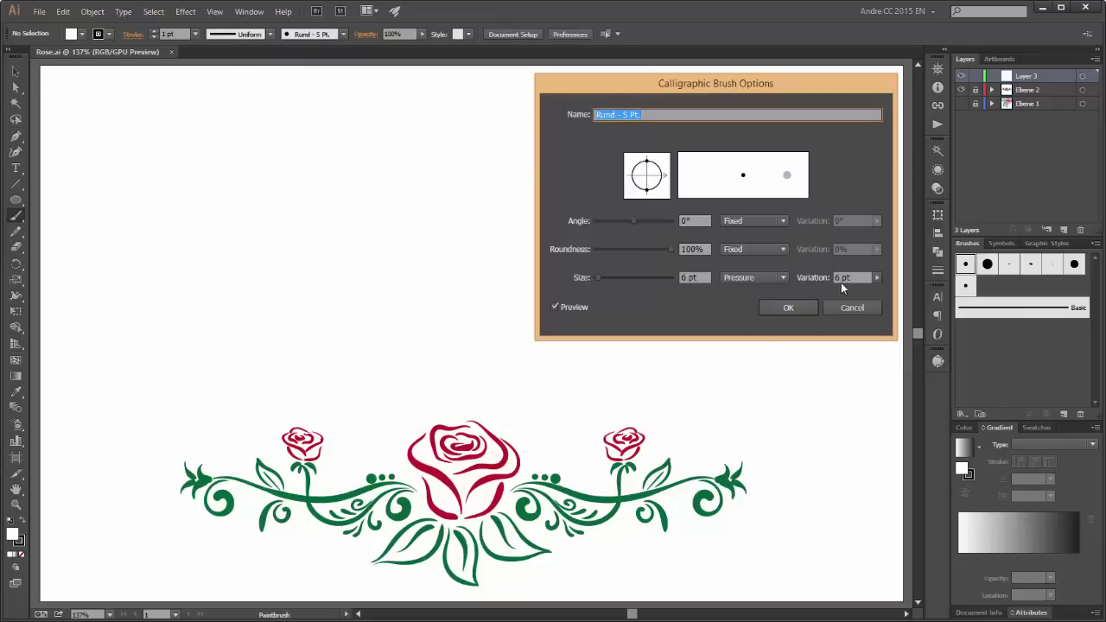
click(784, 281)
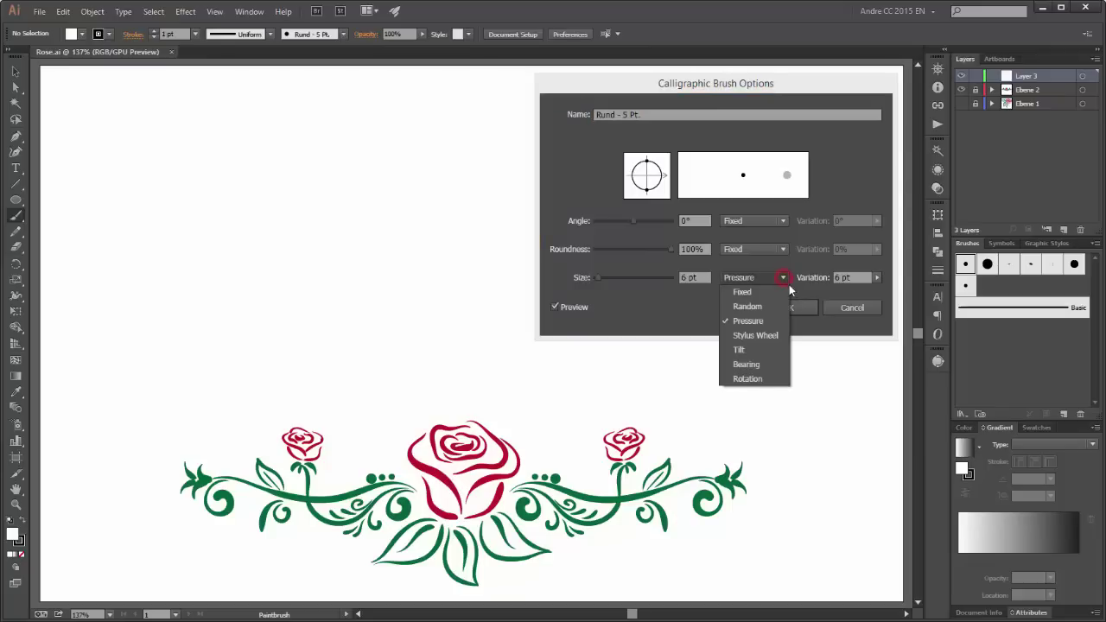
click(751, 321)
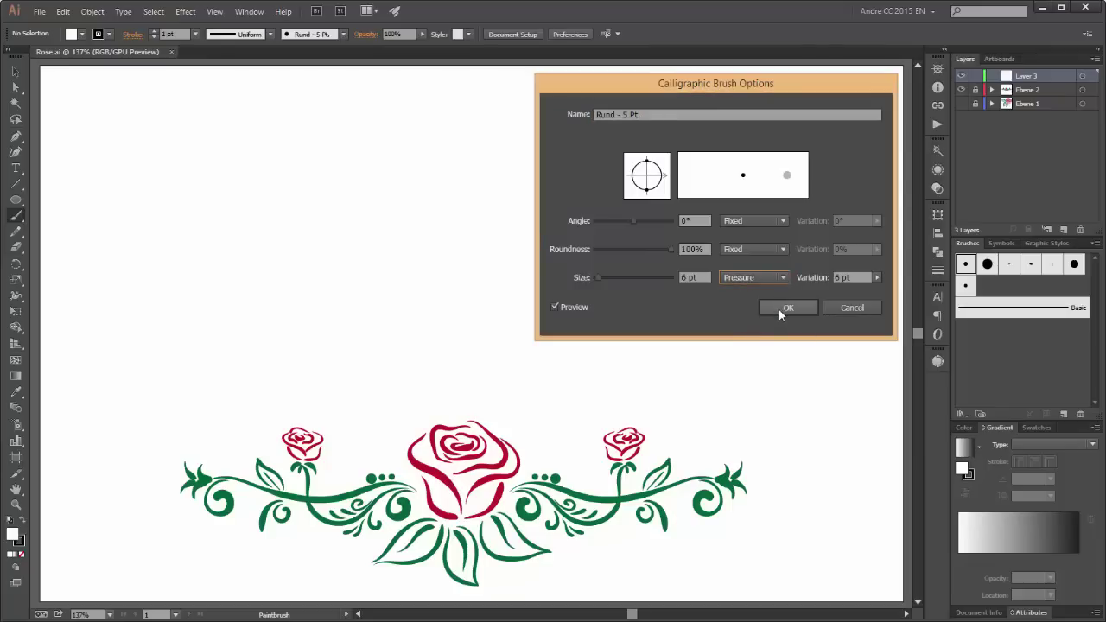
click(786, 308)
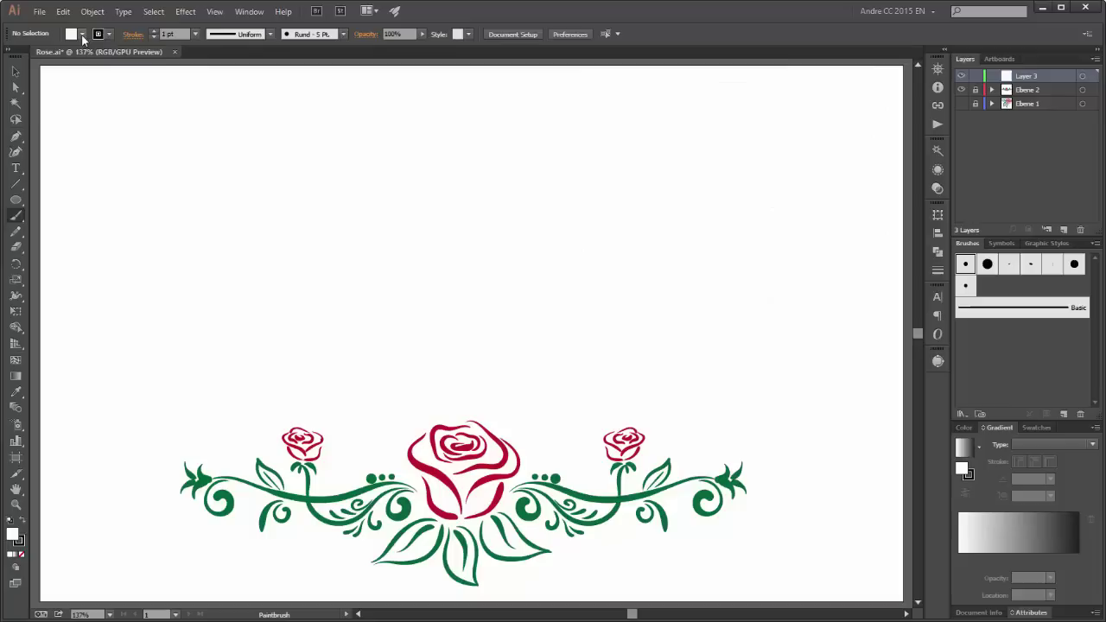
- Set the fill to None and the stroke colour to red
click(82, 34)
click(8, 56)
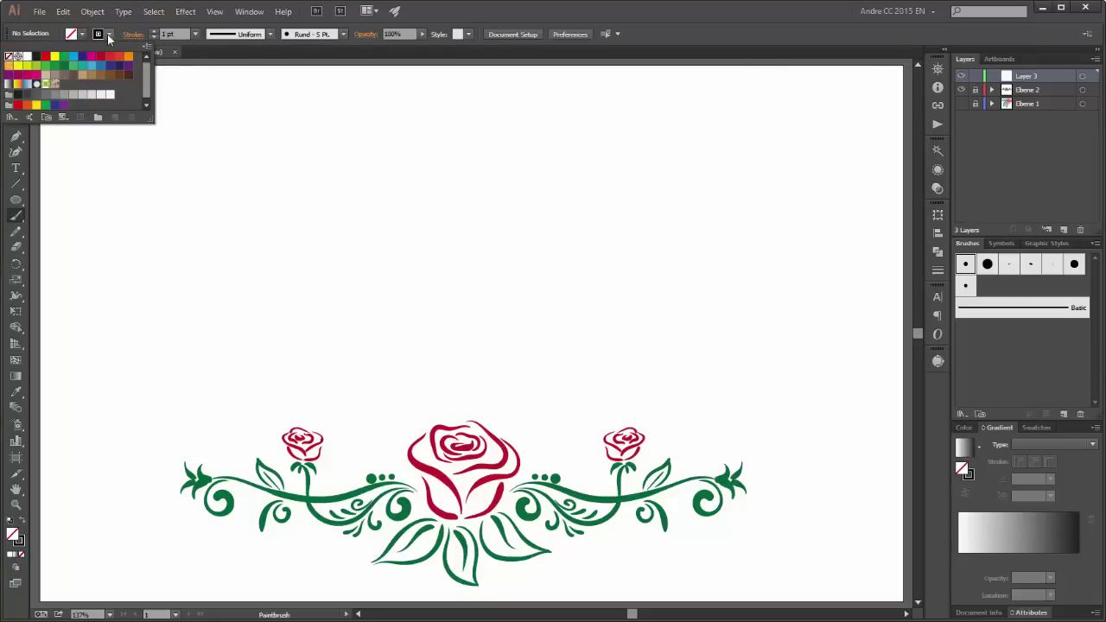
click(110, 35)
click(108, 35)
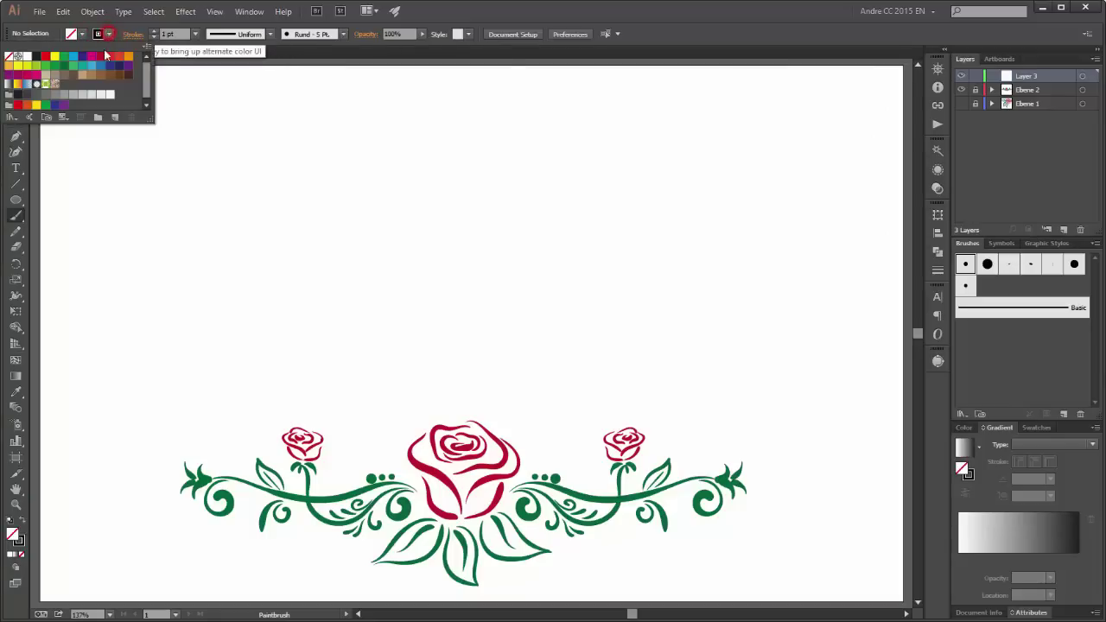
click(101, 59)
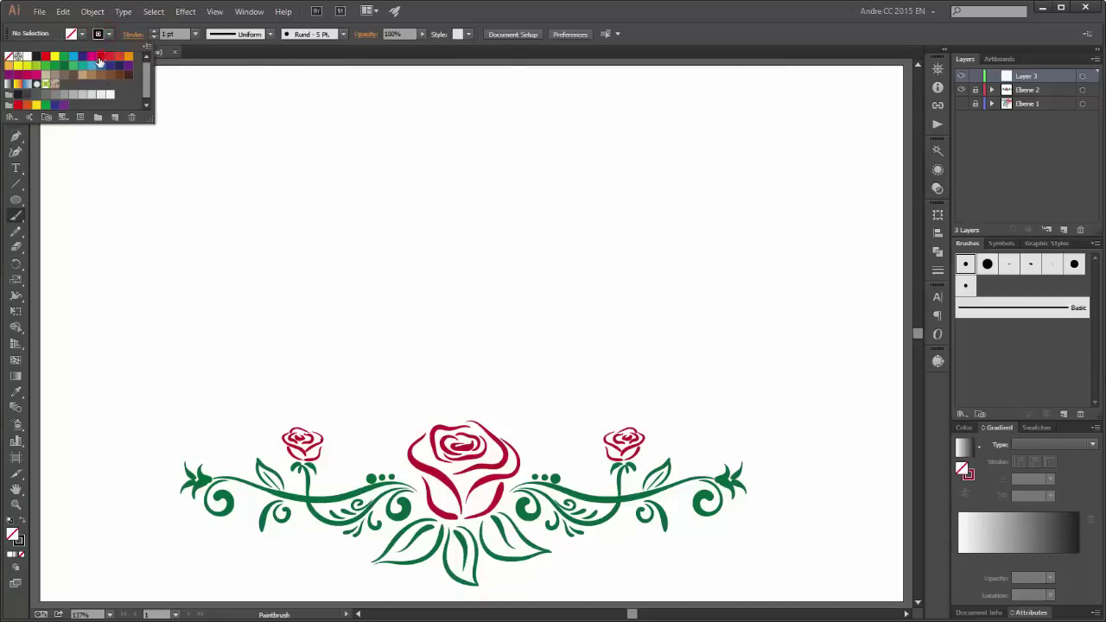
click(611, 14)
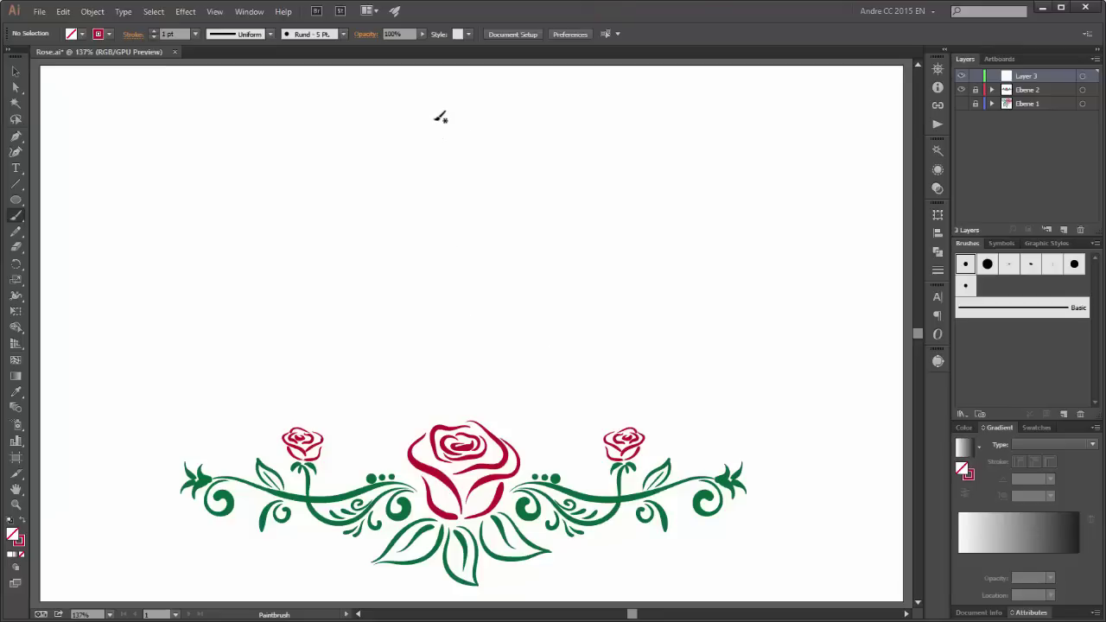
- Paint four red sweeping strokes with curled ends above the rose border
mouse_move(429, 126)
mouse_down()
mouse_move(455, 250)
mouse_move(425, 239)
mouse_up()
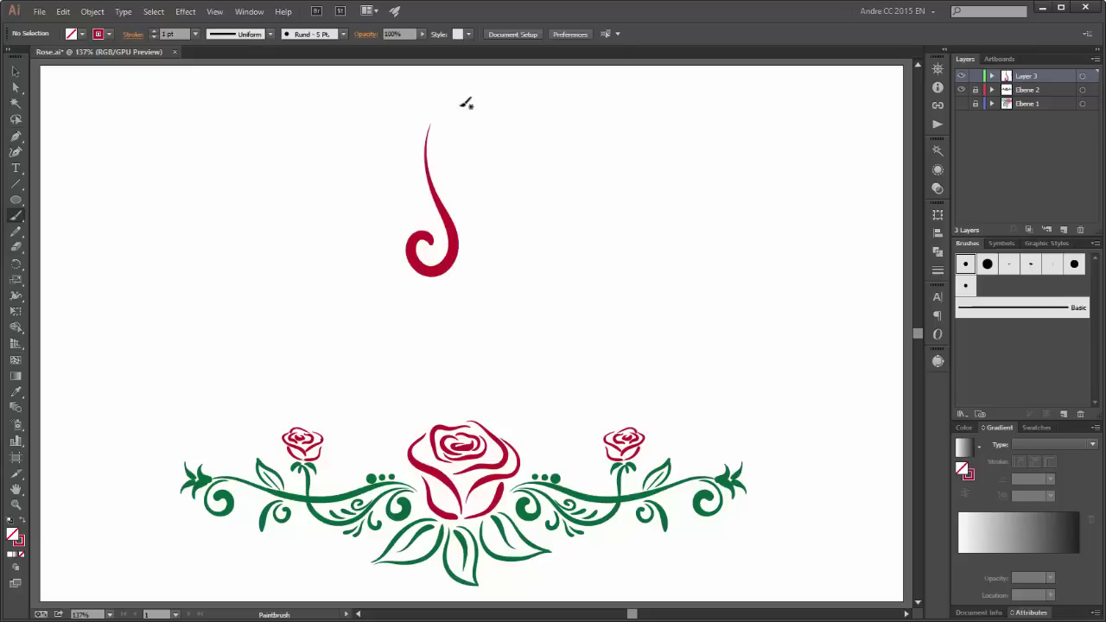
mouse_move(434, 127)
mouse_down()
mouse_move(492, 236)
mouse_move(504, 287)
mouse_up()
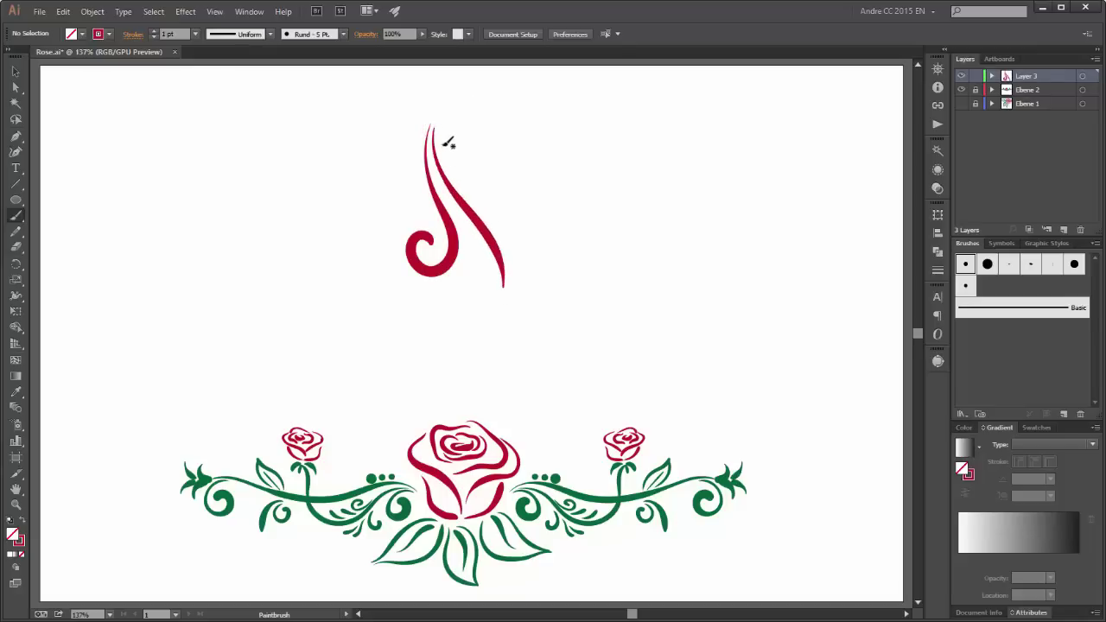
mouse_move(438, 136)
mouse_down()
mouse_move(473, 197)
mouse_move(519, 228)
mouse_move(531, 257)
mouse_up()
mouse_move(438, 136)
mouse_down()
mouse_move(481, 175)
mouse_move(516, 154)
mouse_move(485, 126)
mouse_move(470, 154)
mouse_move(499, 147)
mouse_up()
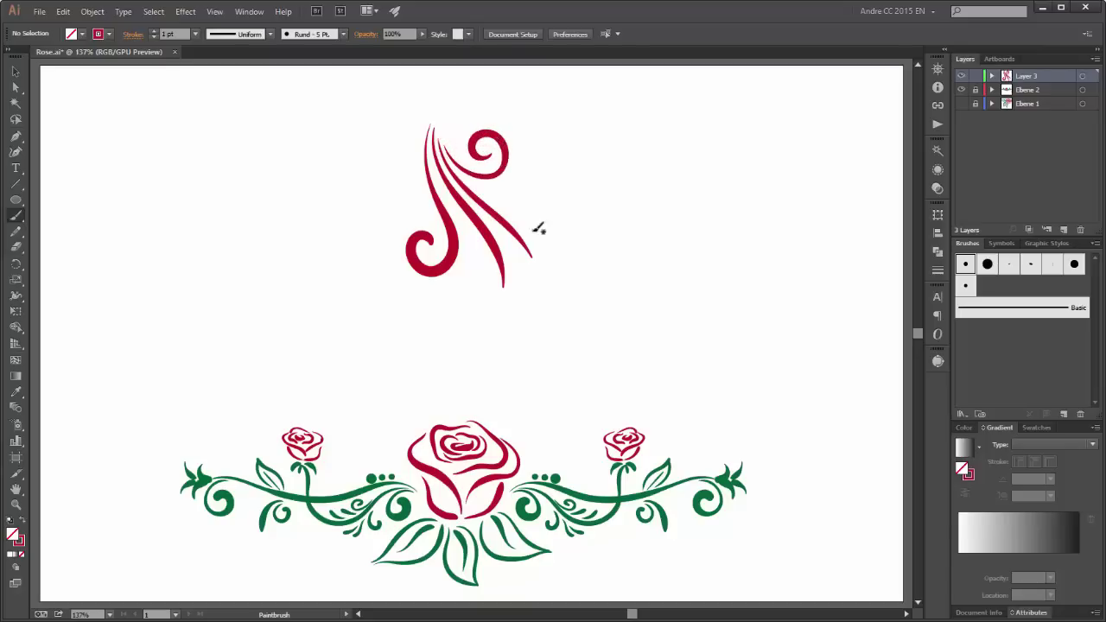
- Add a trailing row of five red dots, save, and paint a wavy vertical stroke to the right
click(494, 196)
click(503, 203)
click(513, 213)
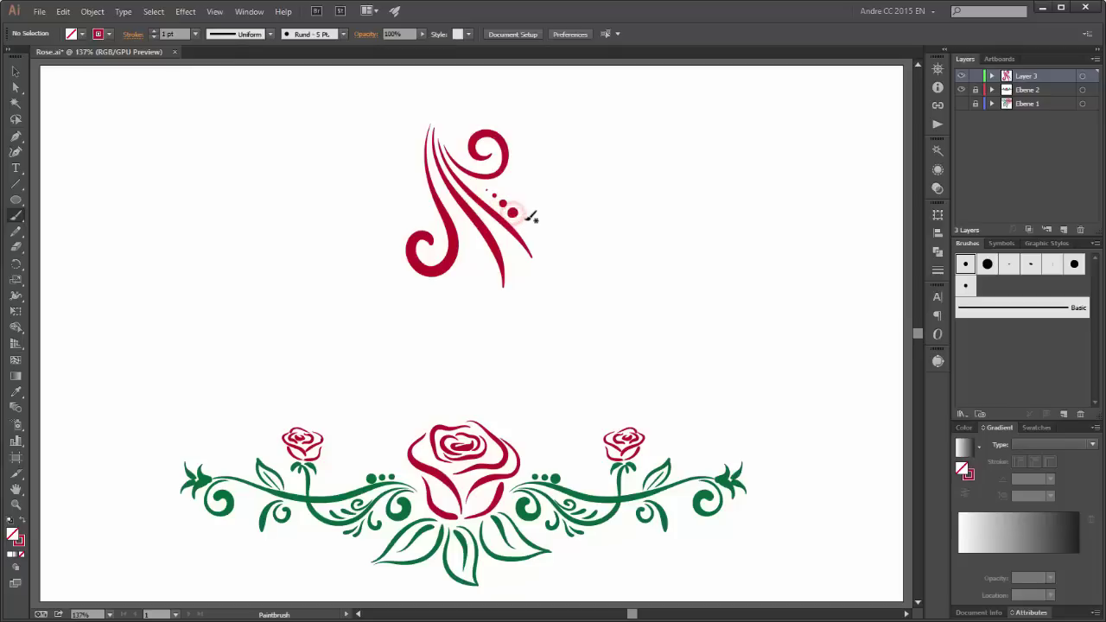
click(522, 223)
click(528, 233)
key(ctrl+s)
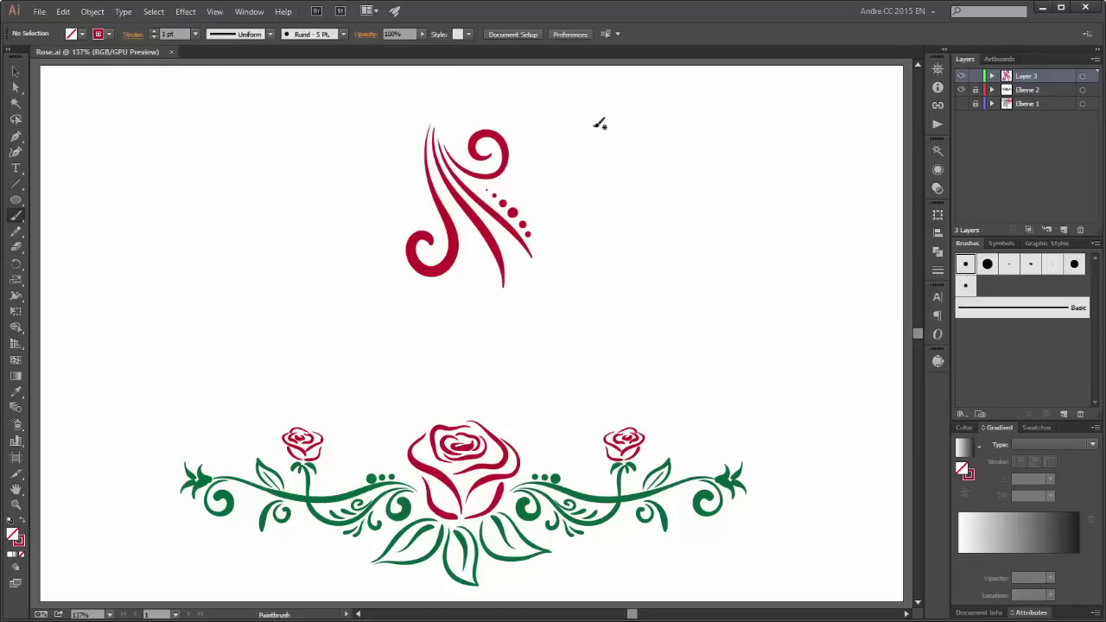
drag(596, 119, 605, 248)
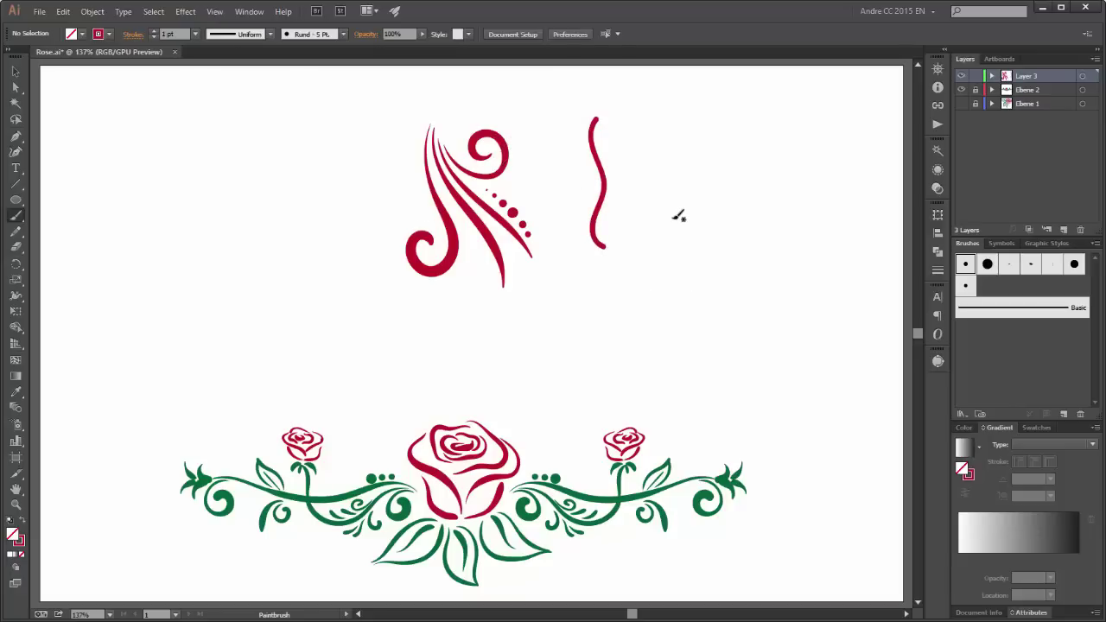
- Draw a wide flat ellipse above the rose and convert its left and right anchors to sharp corners
key(v)
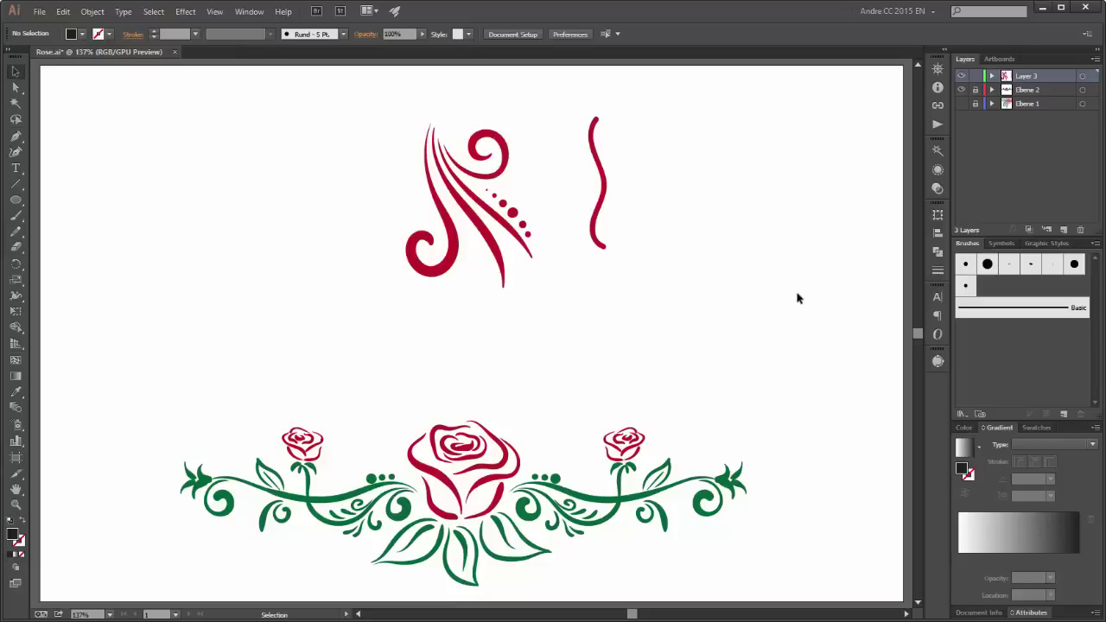
click(15, 200)
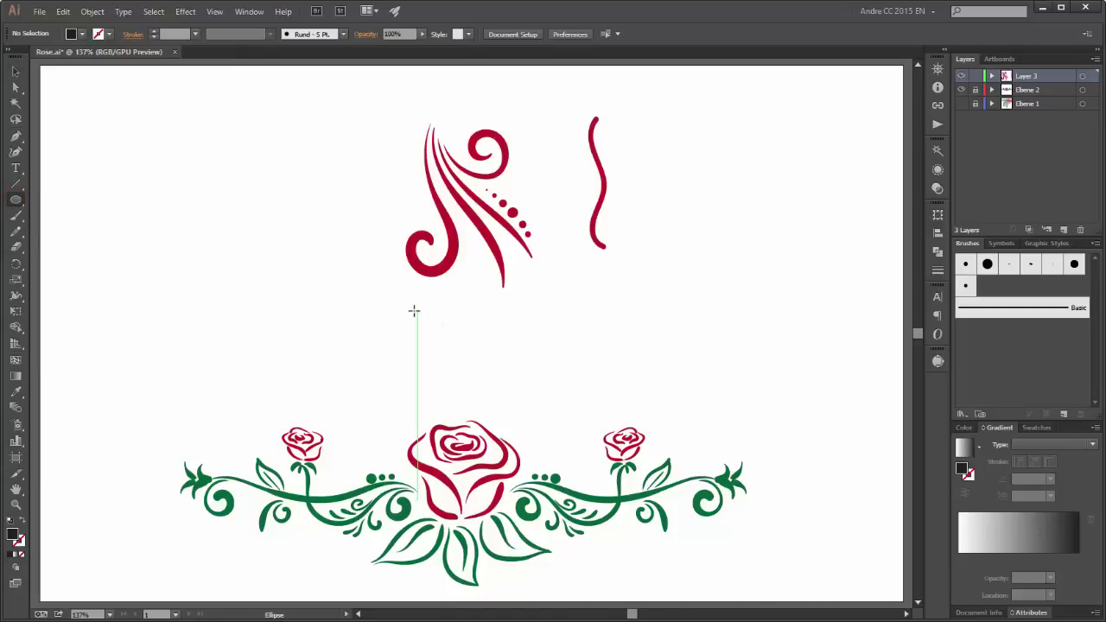
mouse_move(374, 324)
mouse_down()
mouse_move(536, 383)
mouse_move(477, 378)
mouse_up()
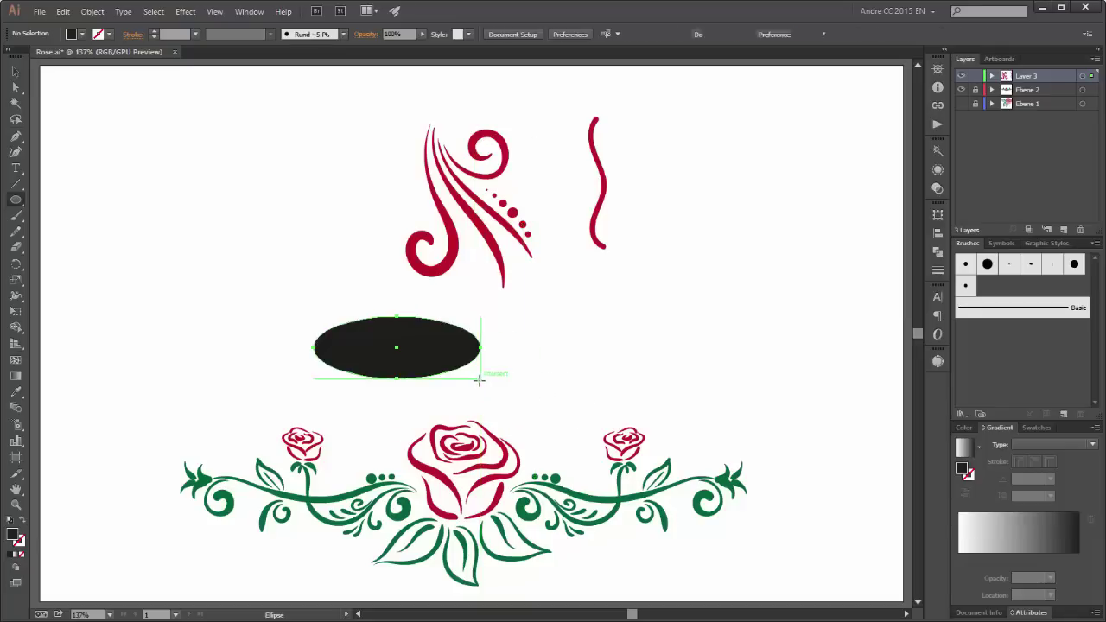
click(18, 88)
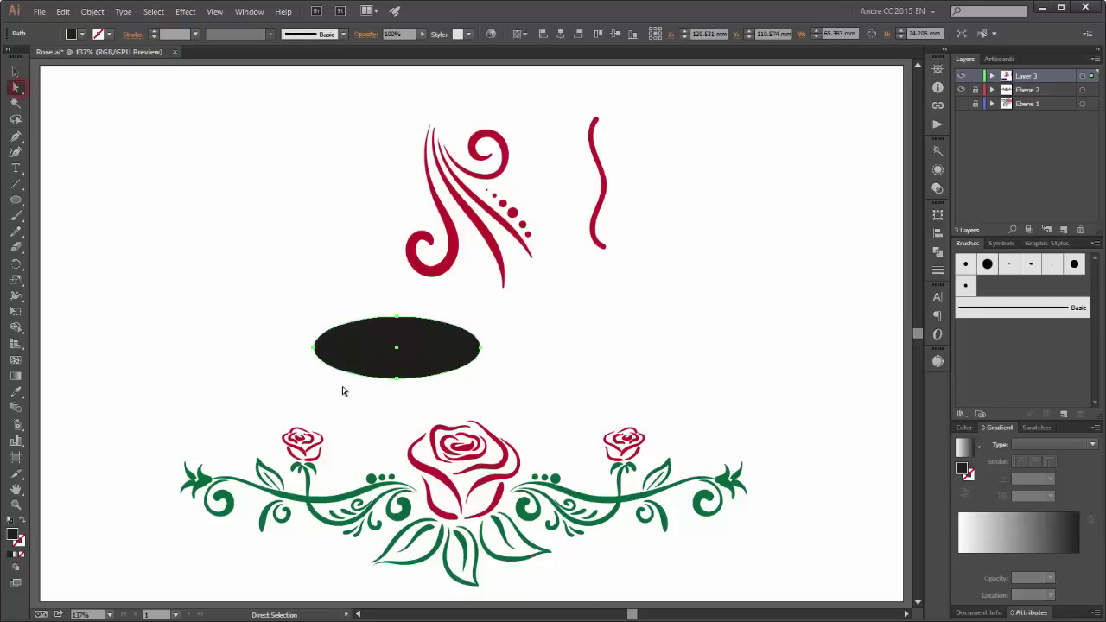
click(317, 348)
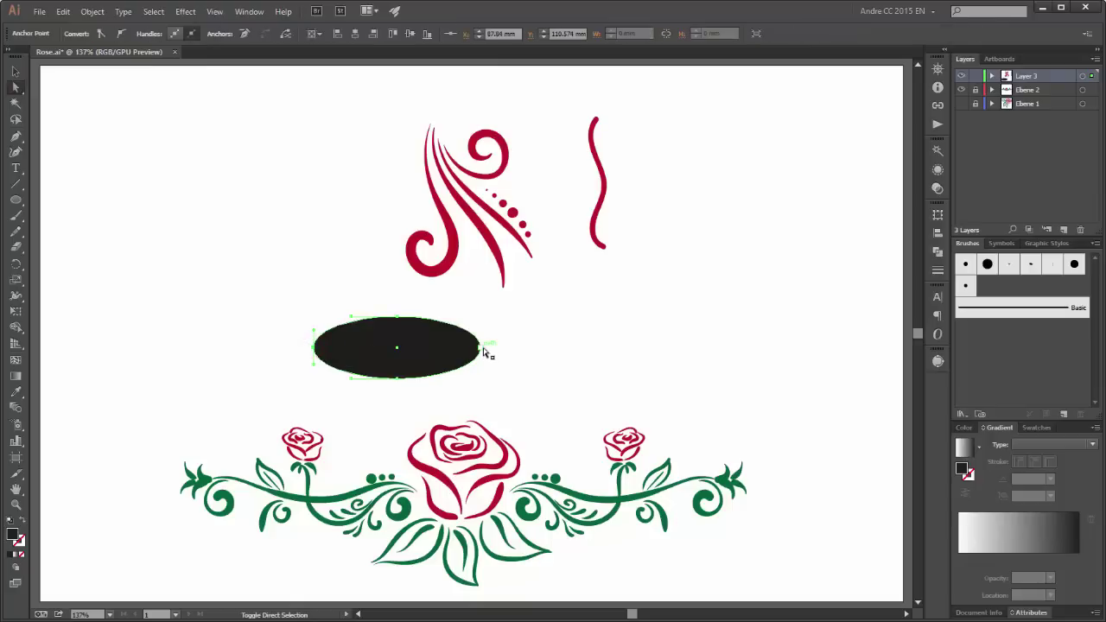
shift+click(482, 349)
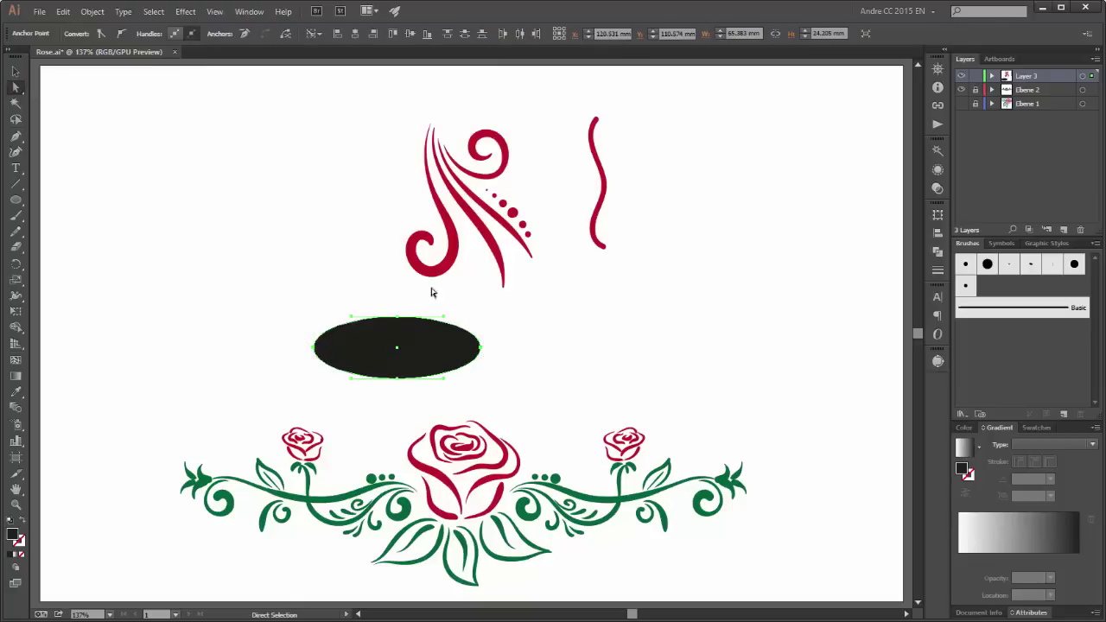
click(101, 35)
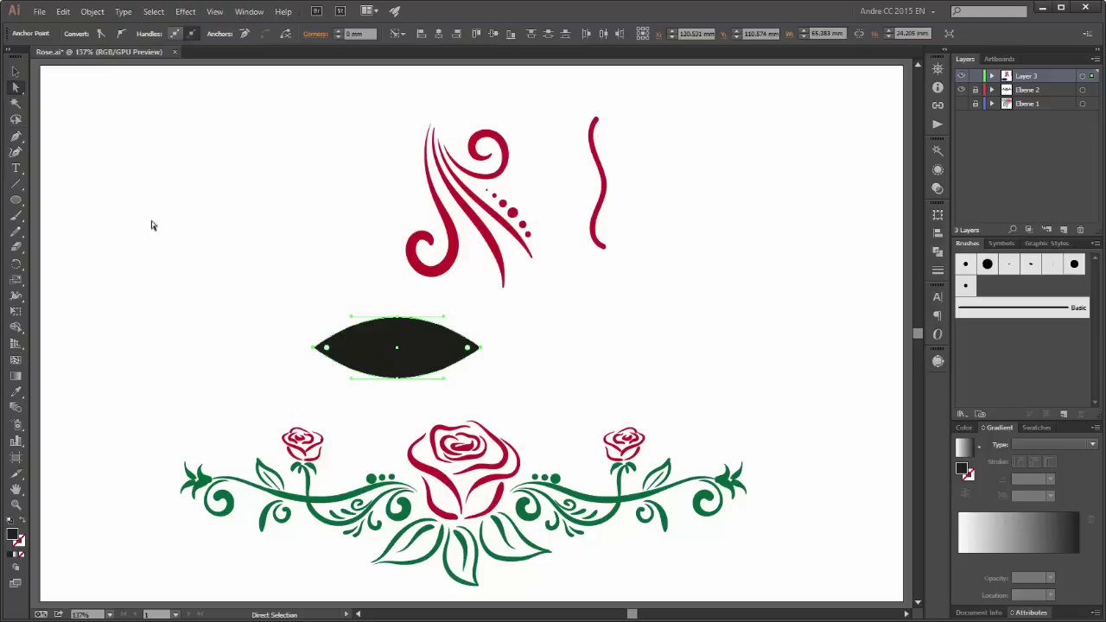
- Draw a black circle right of the leaf and turn its left anchor into a nudged-out corner tip
click(80, 187)
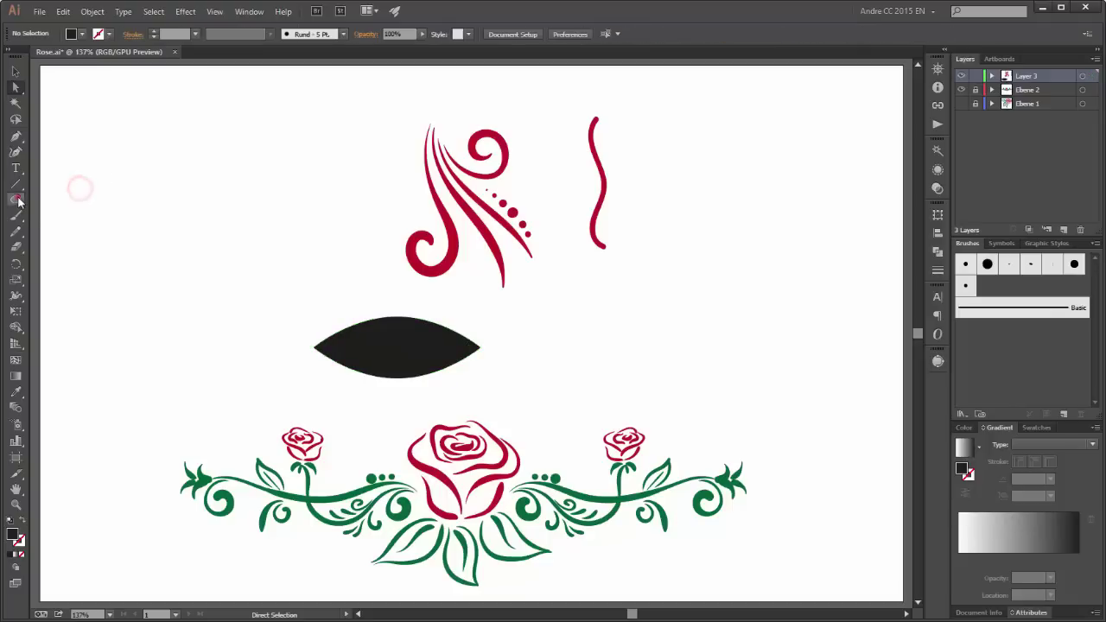
click(18, 199)
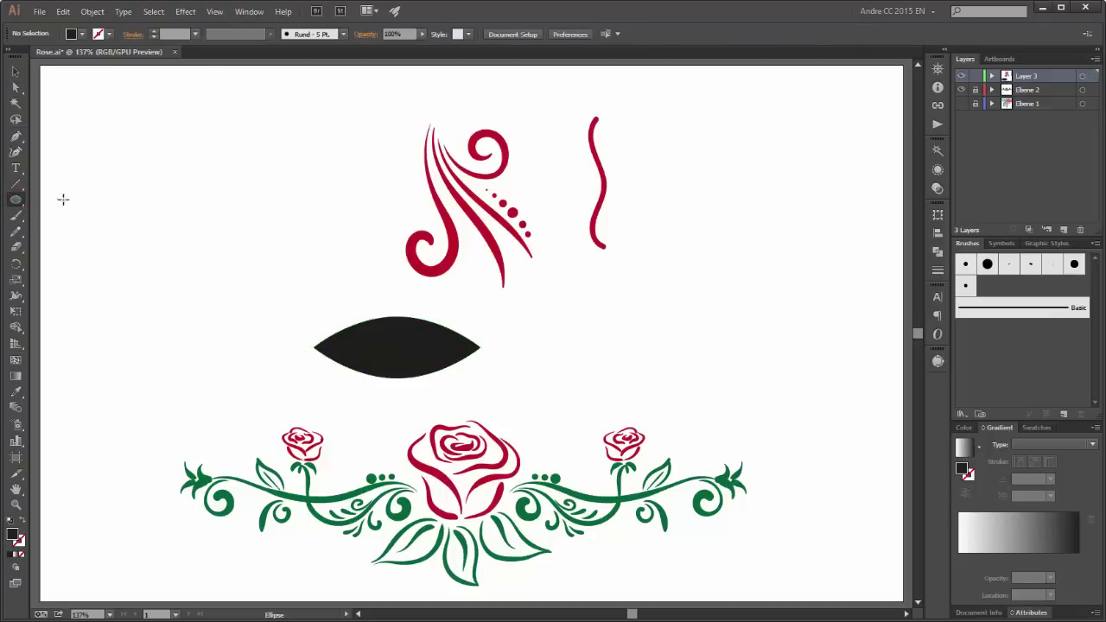
drag(543, 313, 606, 372)
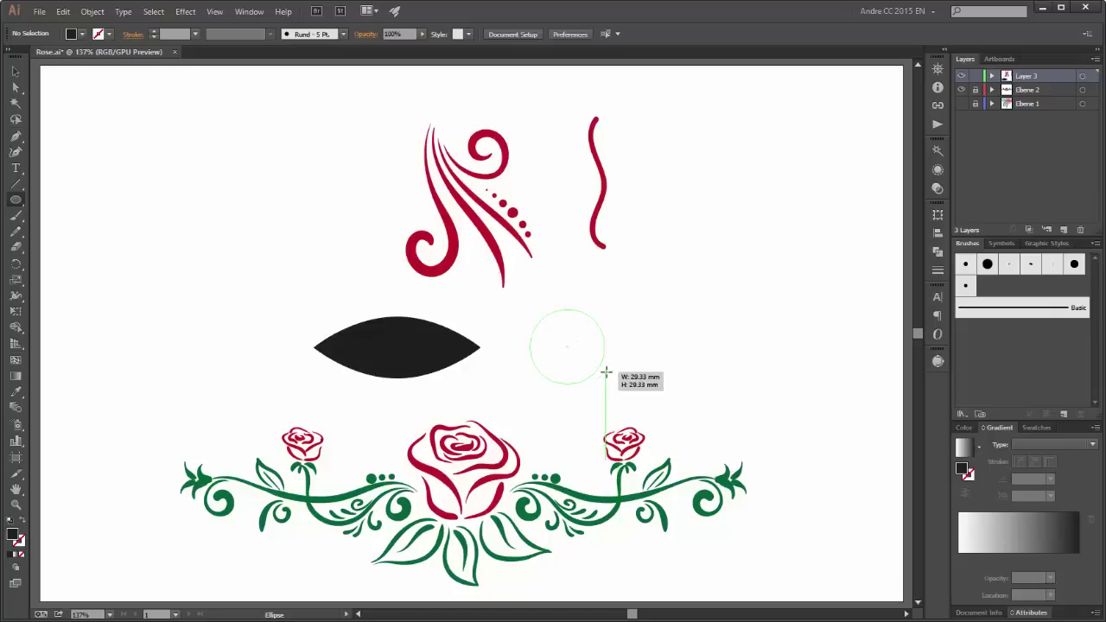
drag(605, 372, 616, 372)
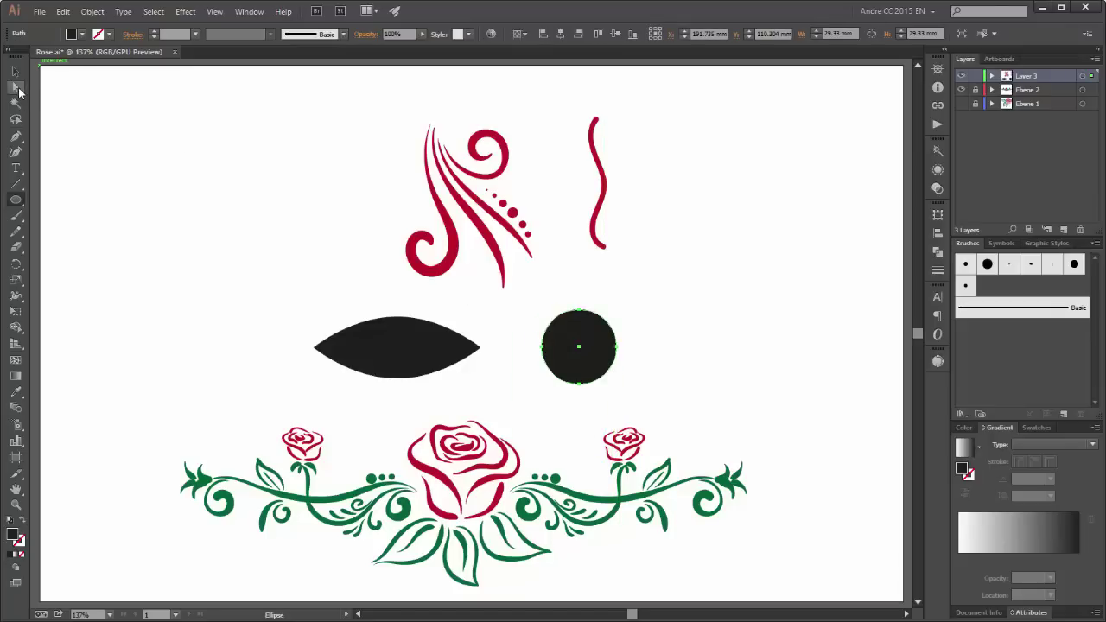
click(19, 91)
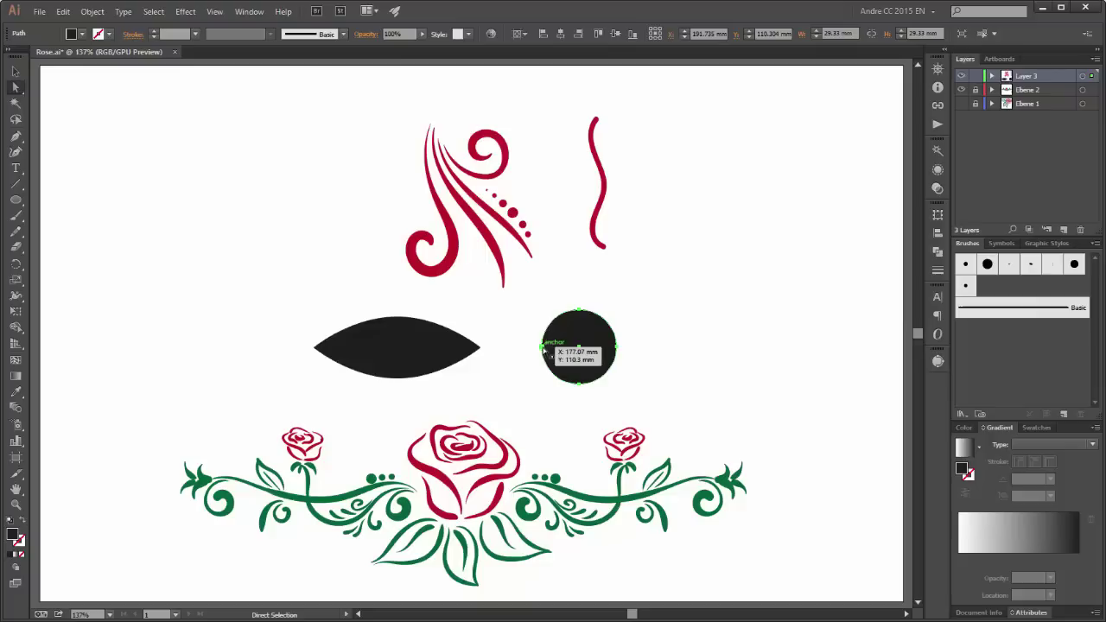
click(542, 347)
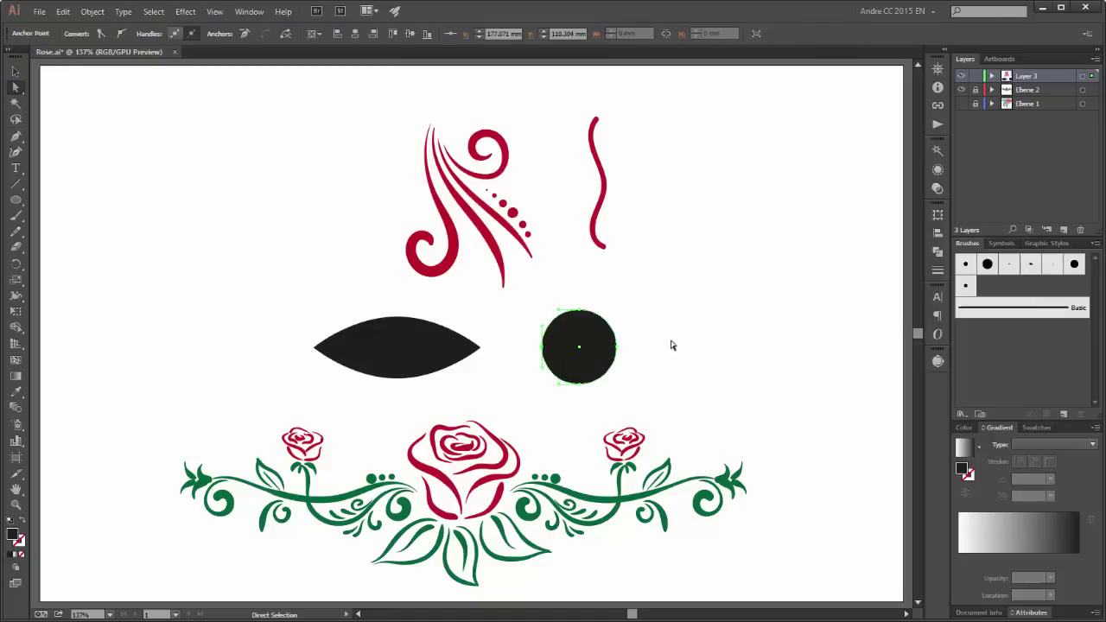
click(101, 35)
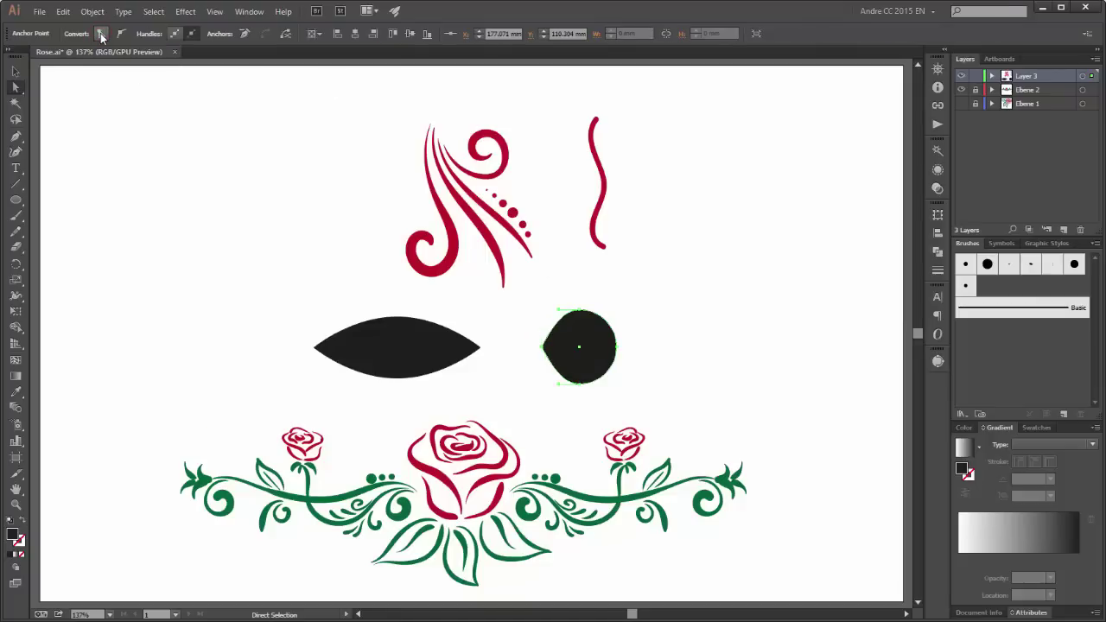
key(Left)
key(Left)
key(Left)
key(Left)
key(Left)
key(Left)
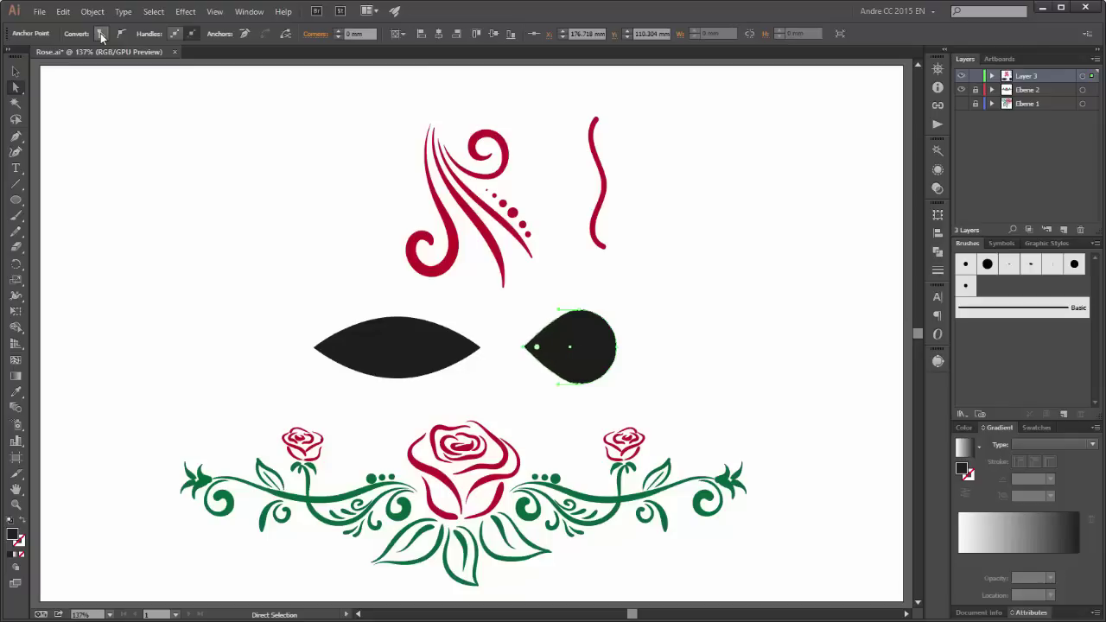
key(Left)
key(Left)
key(Left)
key(Left)
key(Left)
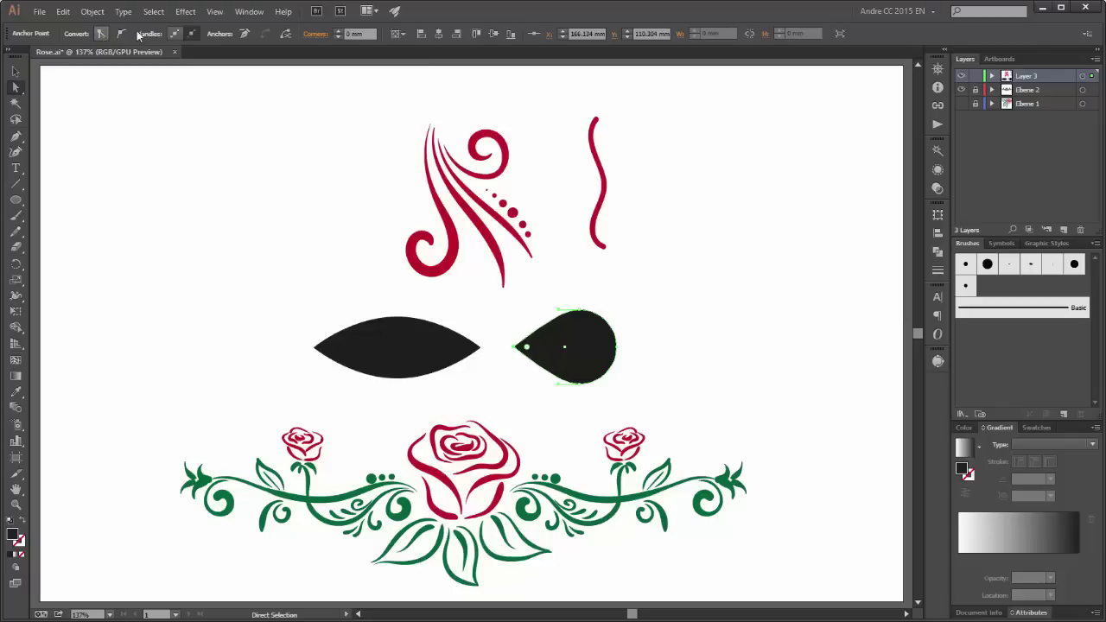
key(v)
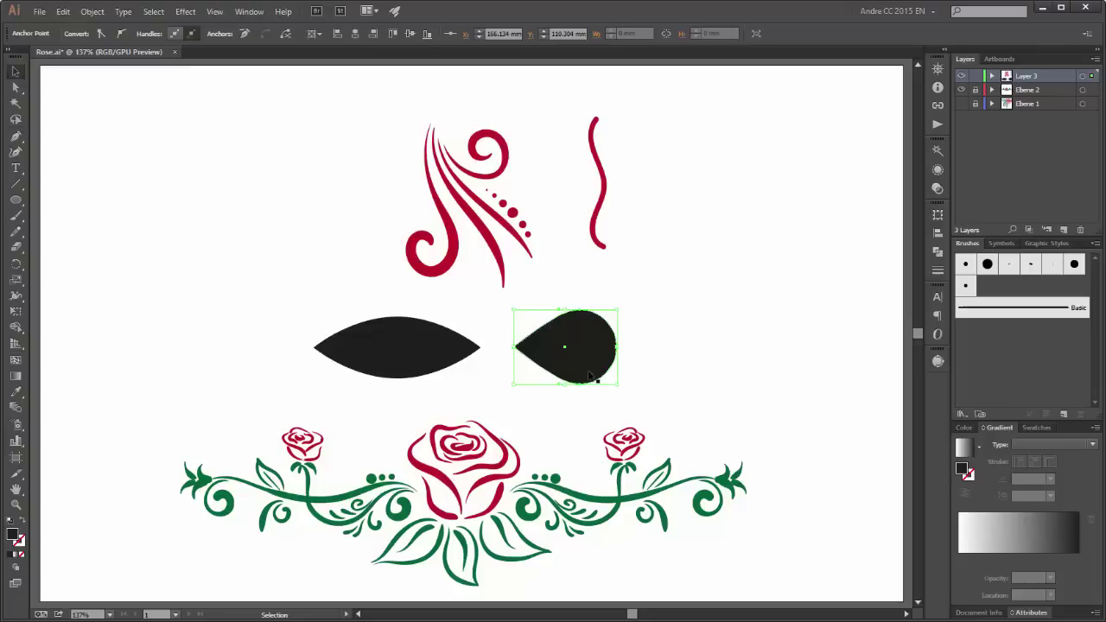
- Duplicate the teardrop to the right and flip the copy horizontally so its point faces right
key(a)
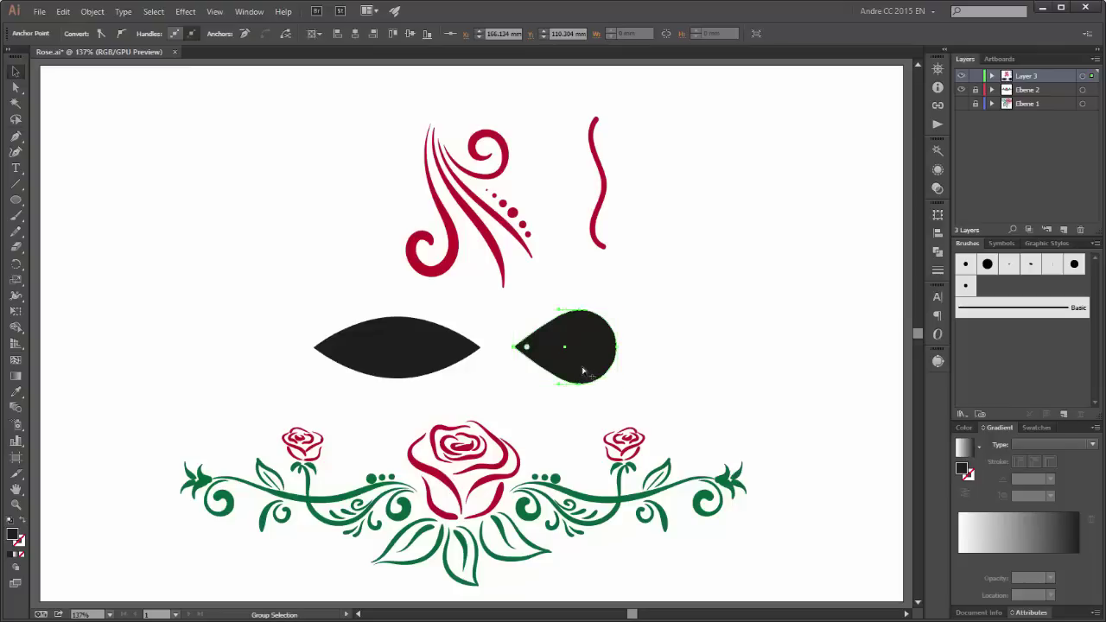
alt+drag(583, 372, 735, 370)
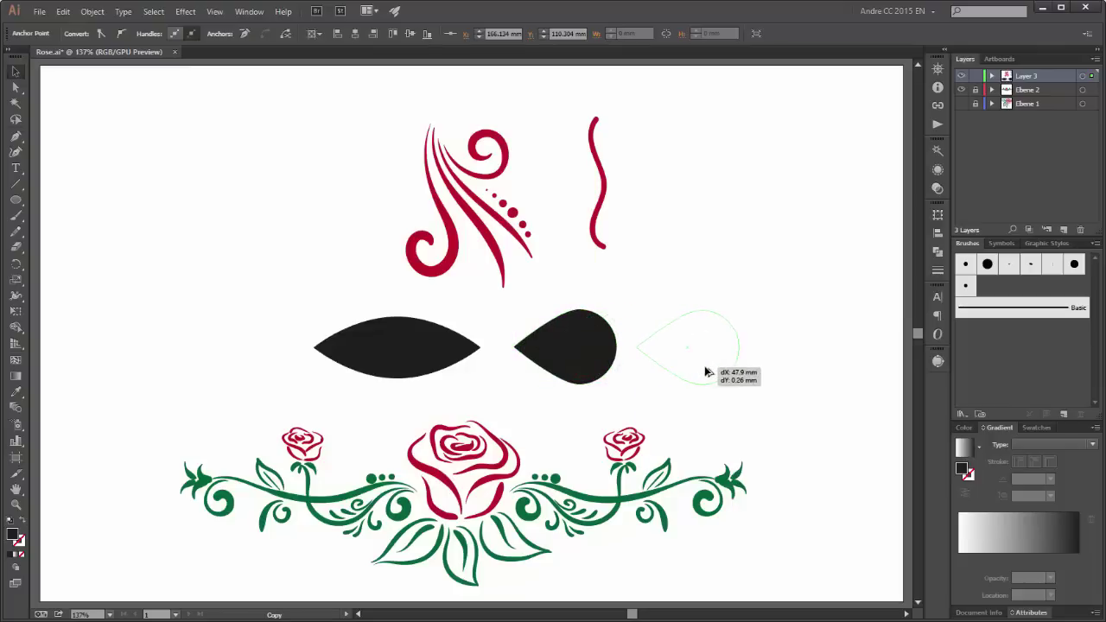
key(v)
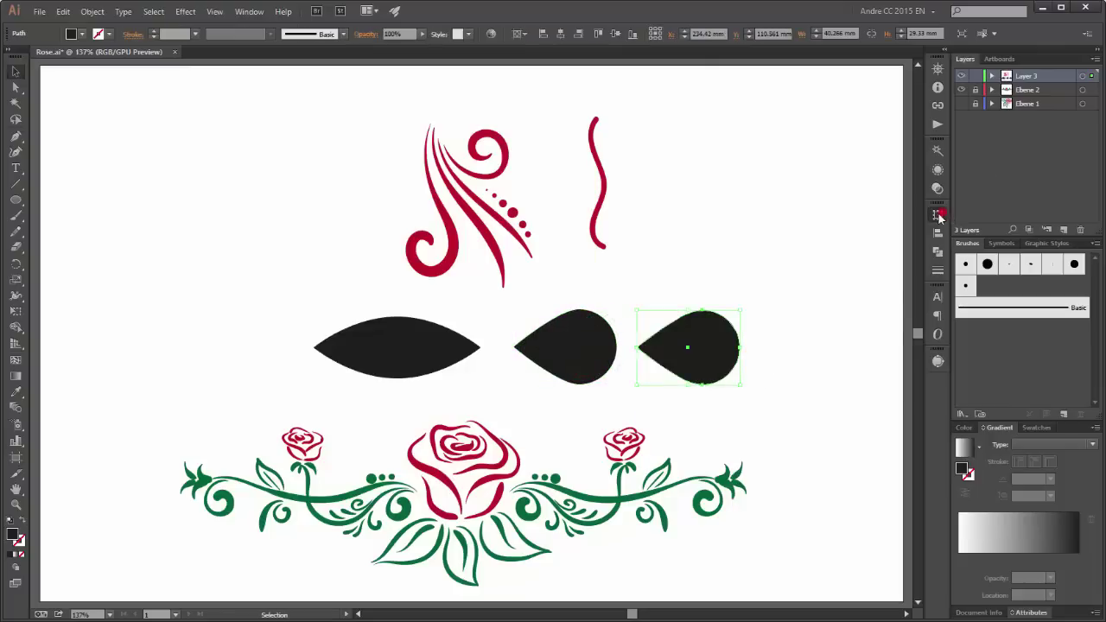
click(937, 213)
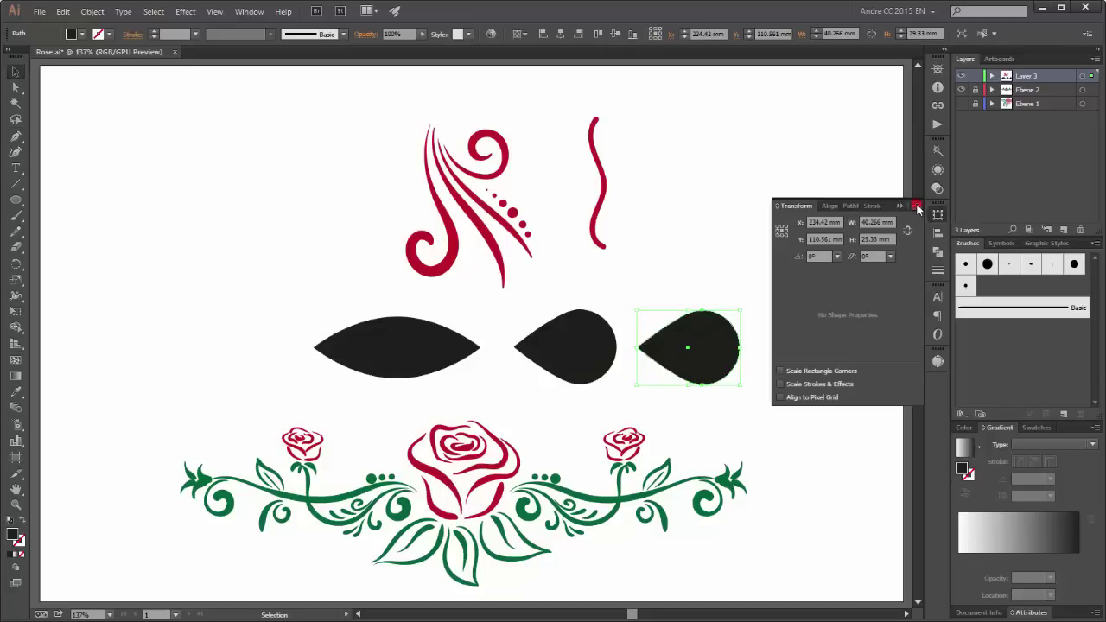
click(917, 206)
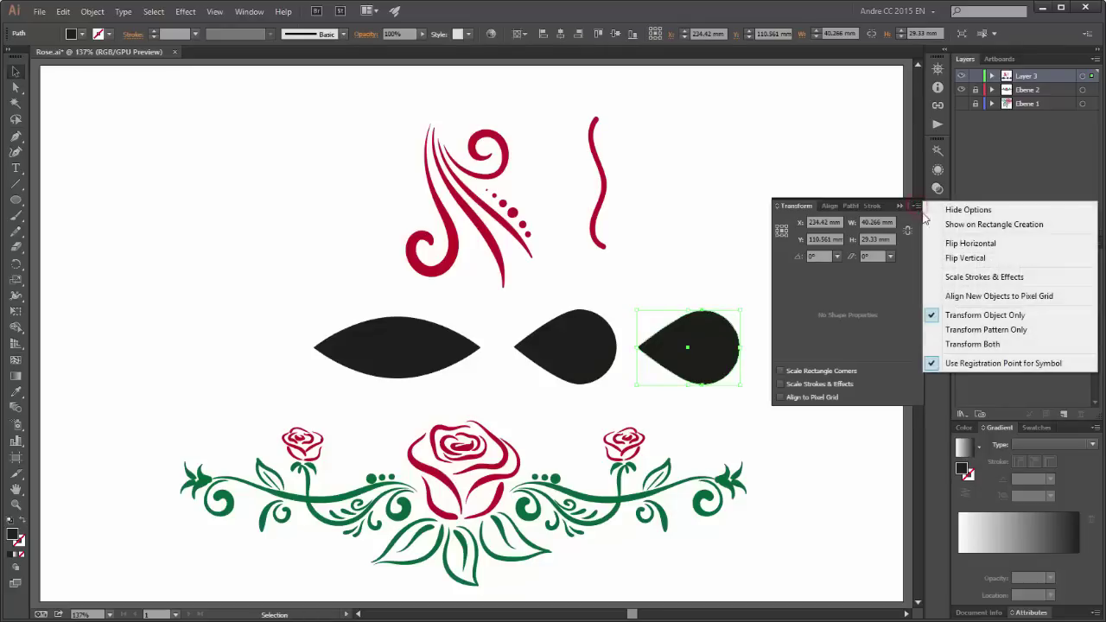
click(971, 245)
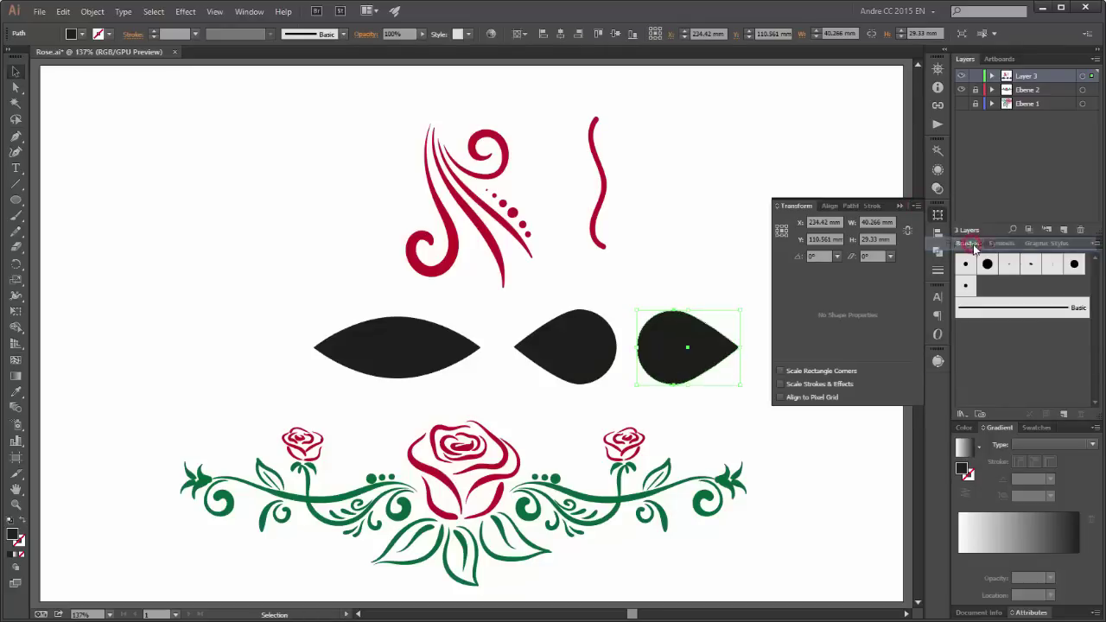
click(898, 208)
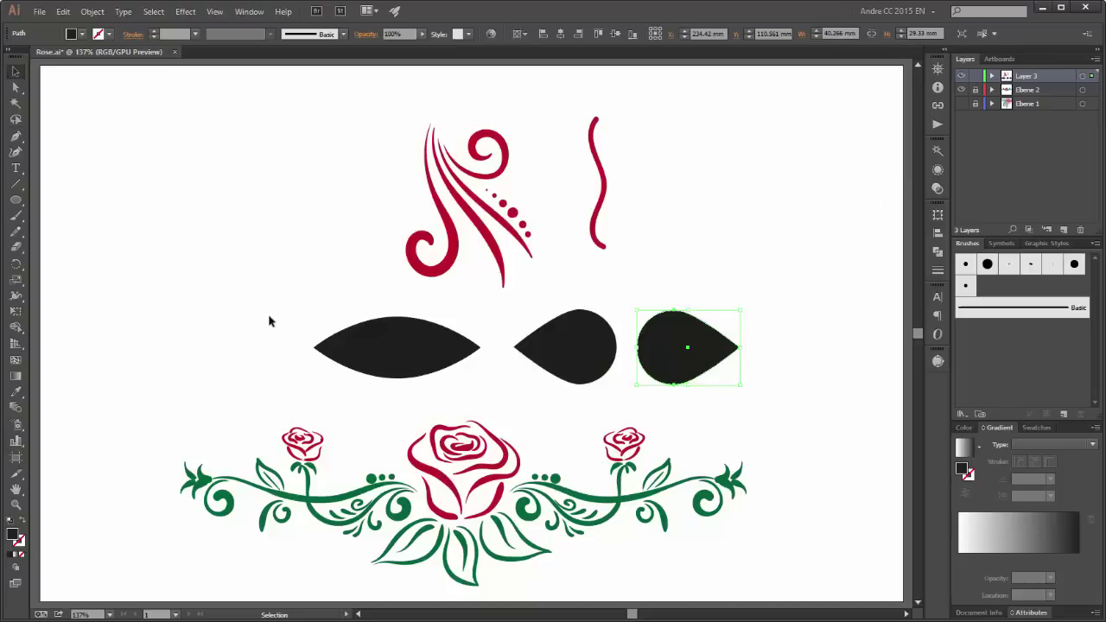
mouse_move(270, 317)
mouse_down()
mouse_move(449, 366)
mouse_move(757, 381)
mouse_up()
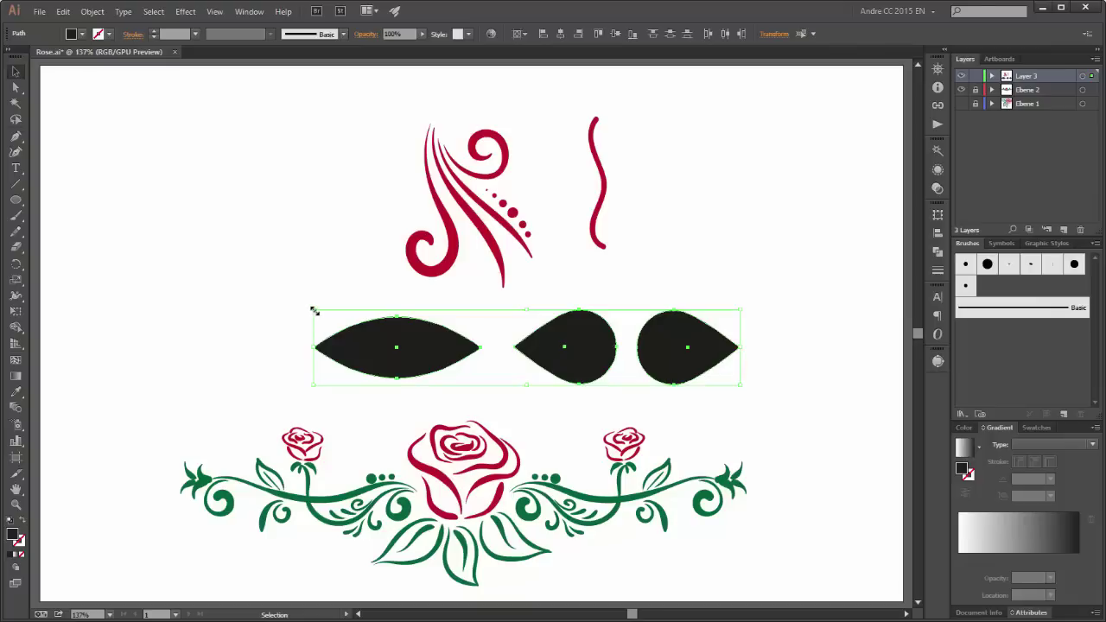
- Scale the leaf and two teardrops down small and move them up-right beside the red swashes
drag(313, 309, 660, 380)
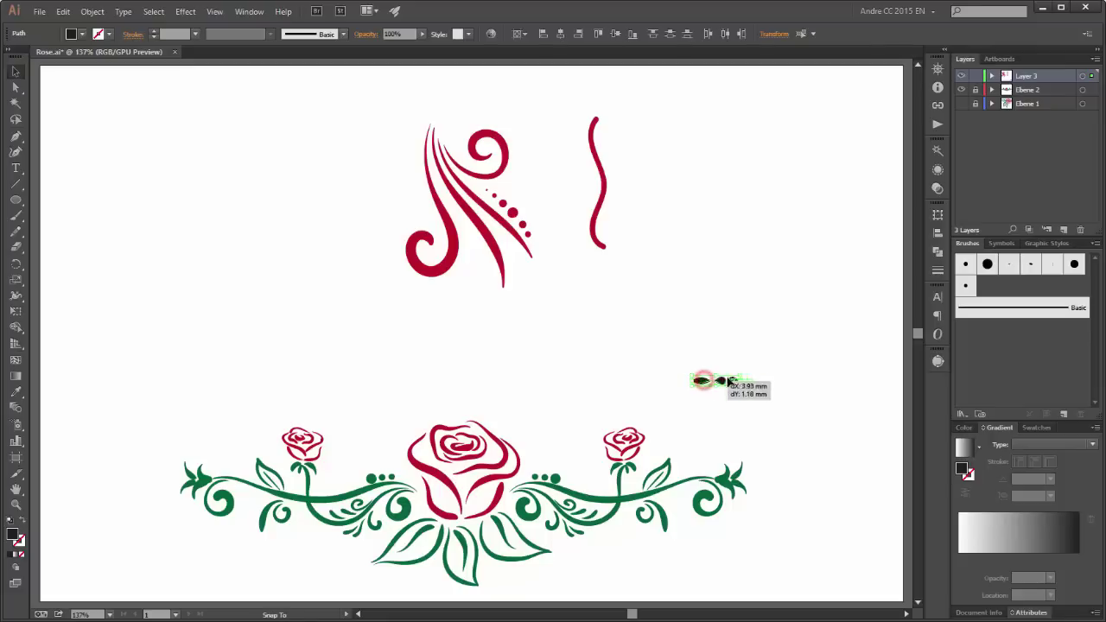
drag(711, 383, 842, 351)
drag(813, 312, 869, 393)
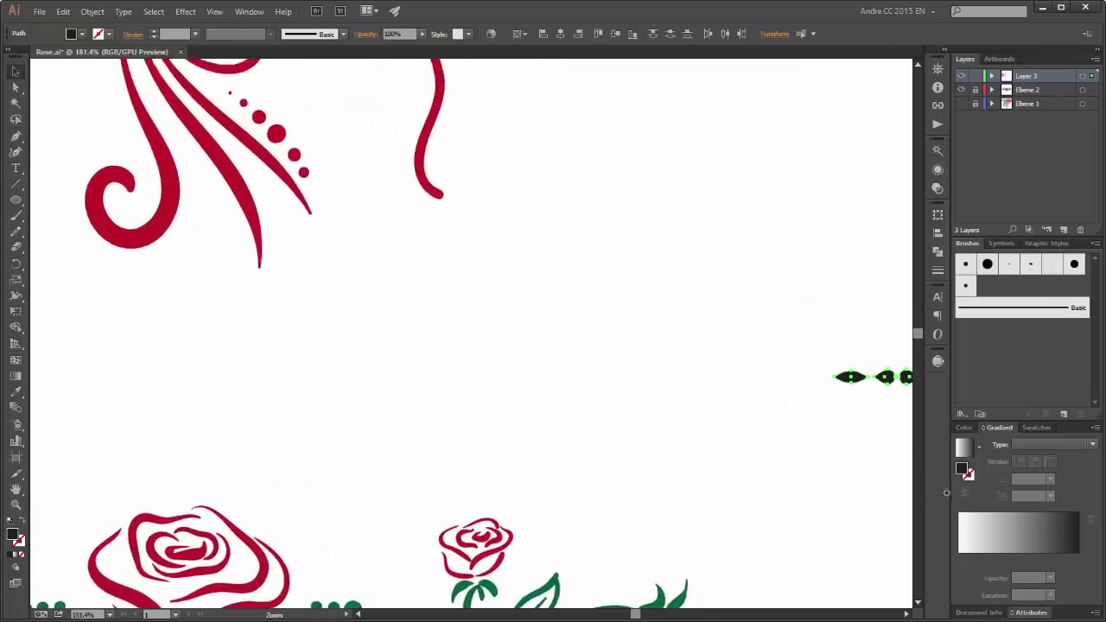
drag(727, 372, 741, 348)
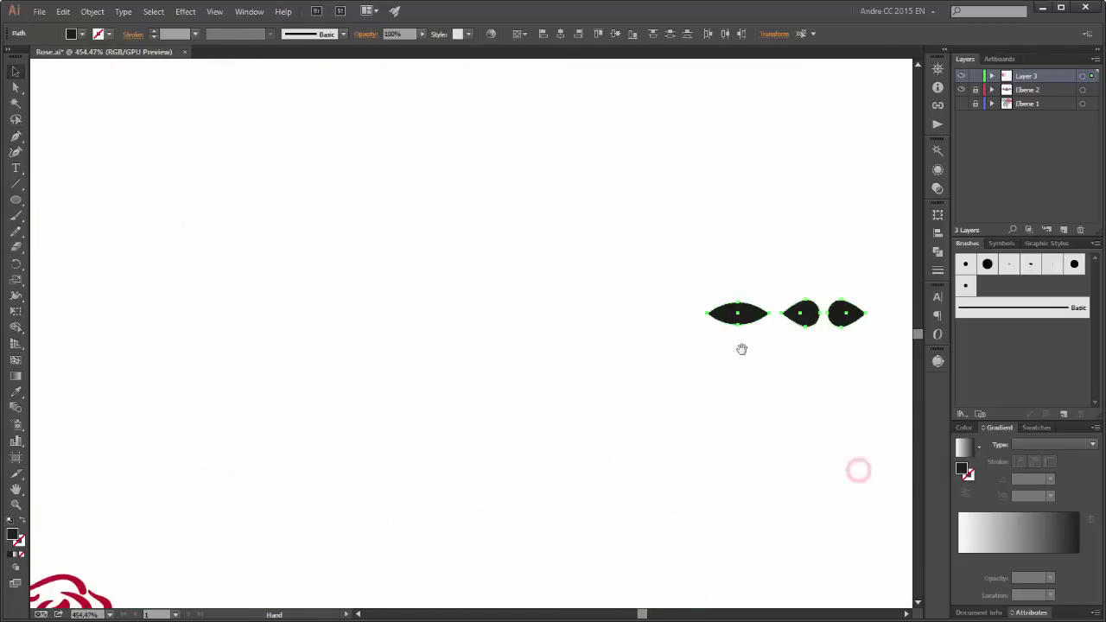
click(851, 261)
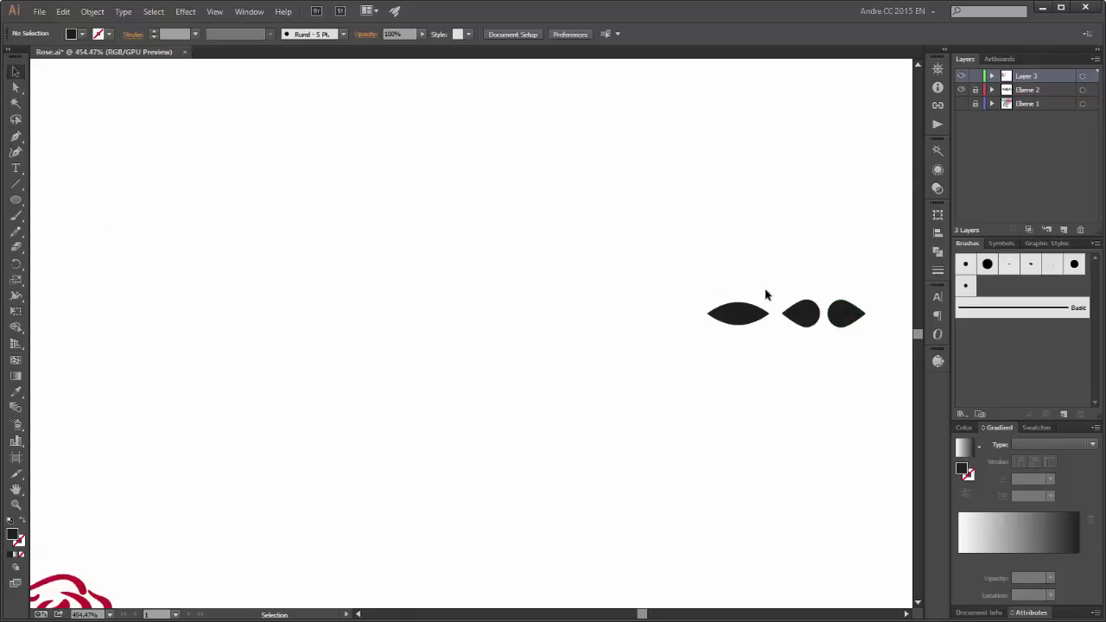
- Save the leftmost leaf shape as a new art brush with Tints colorization
click(736, 312)
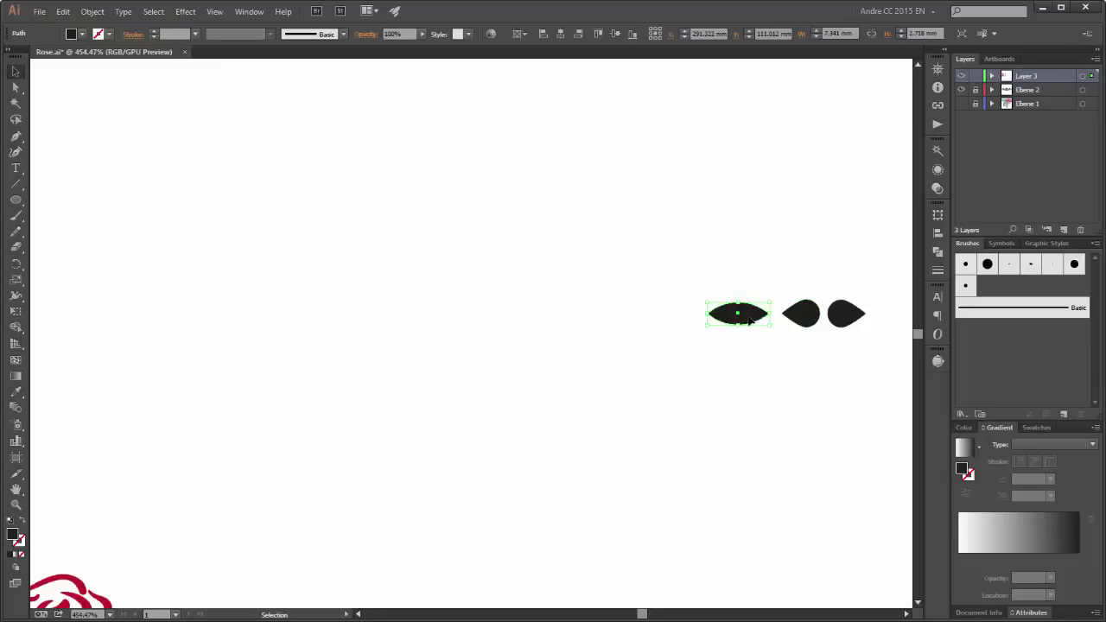
click(1095, 244)
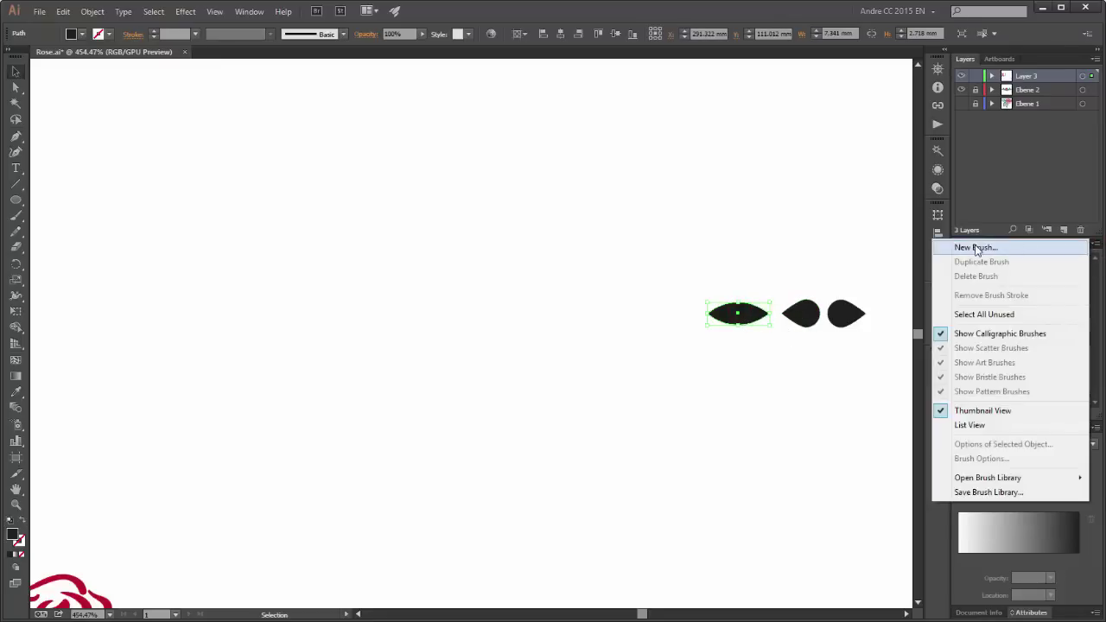
click(975, 247)
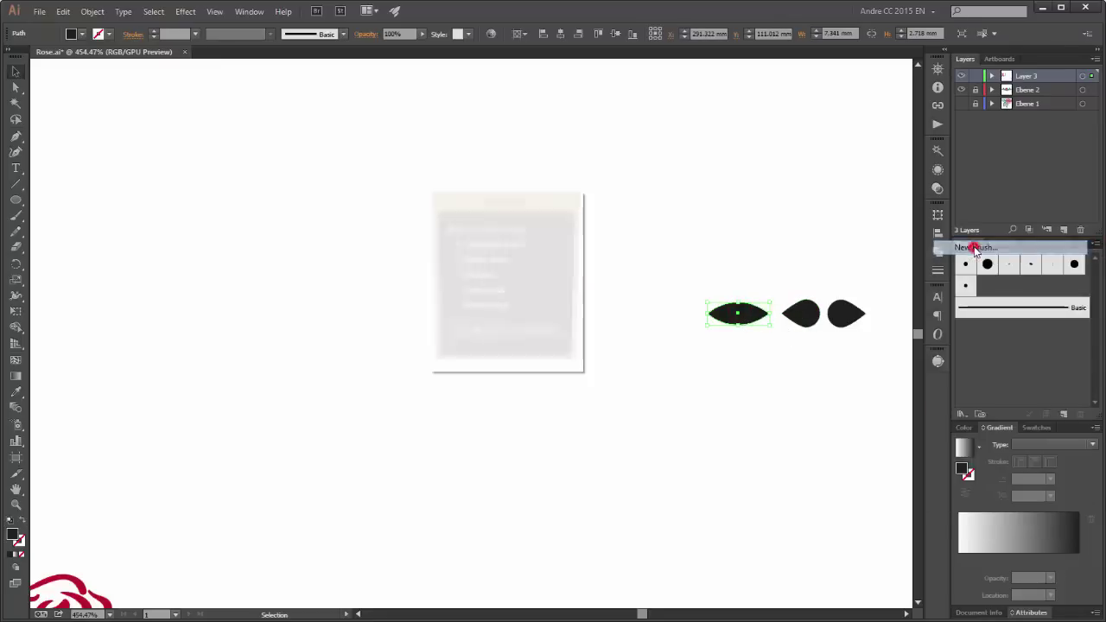
click(474, 280)
click(474, 339)
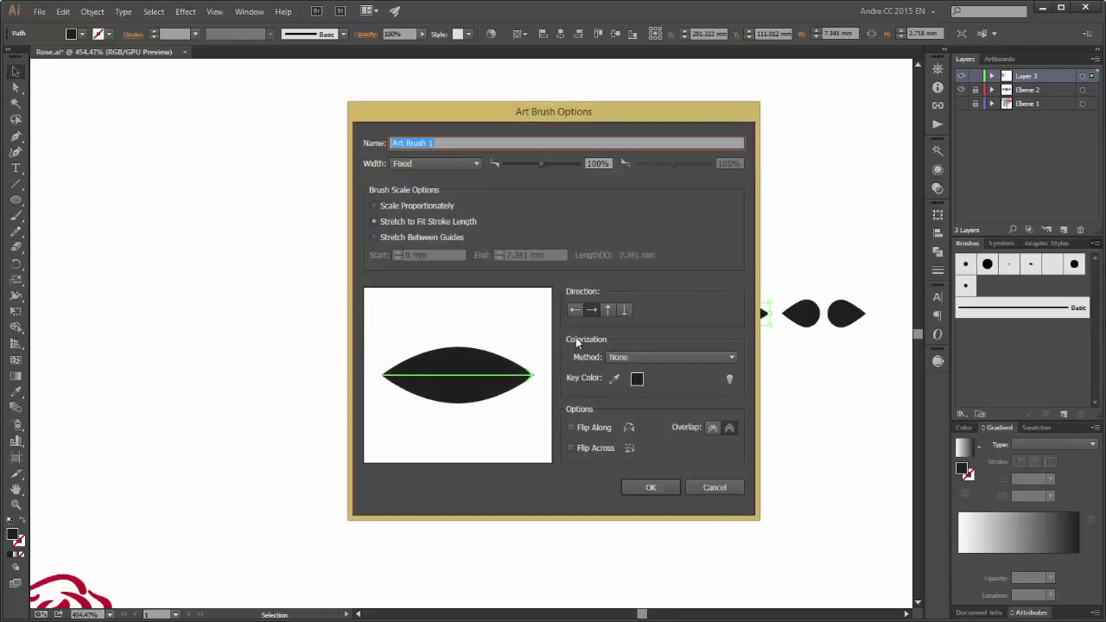
click(654, 359)
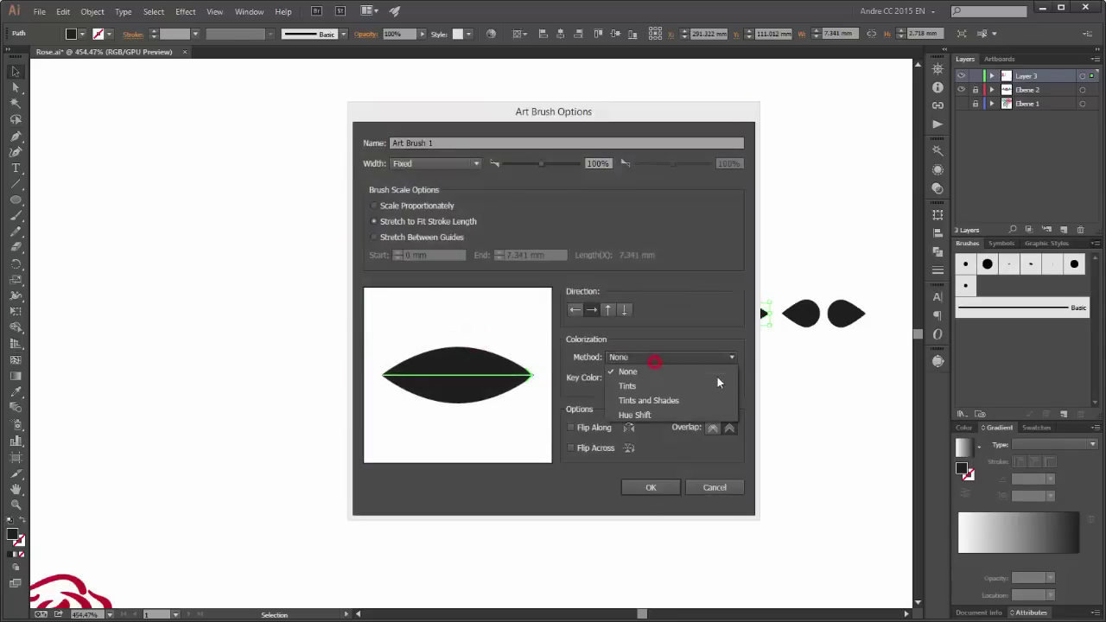
click(673, 380)
click(654, 487)
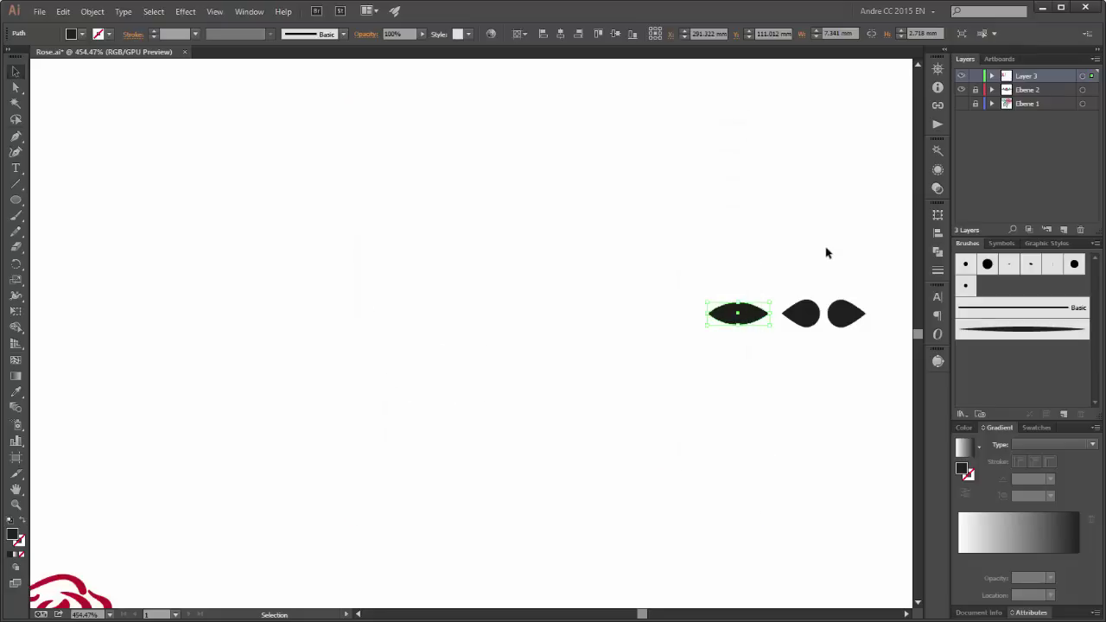
click(826, 248)
- Save the middle teardrop as a new art brush with Tints colorization
click(801, 318)
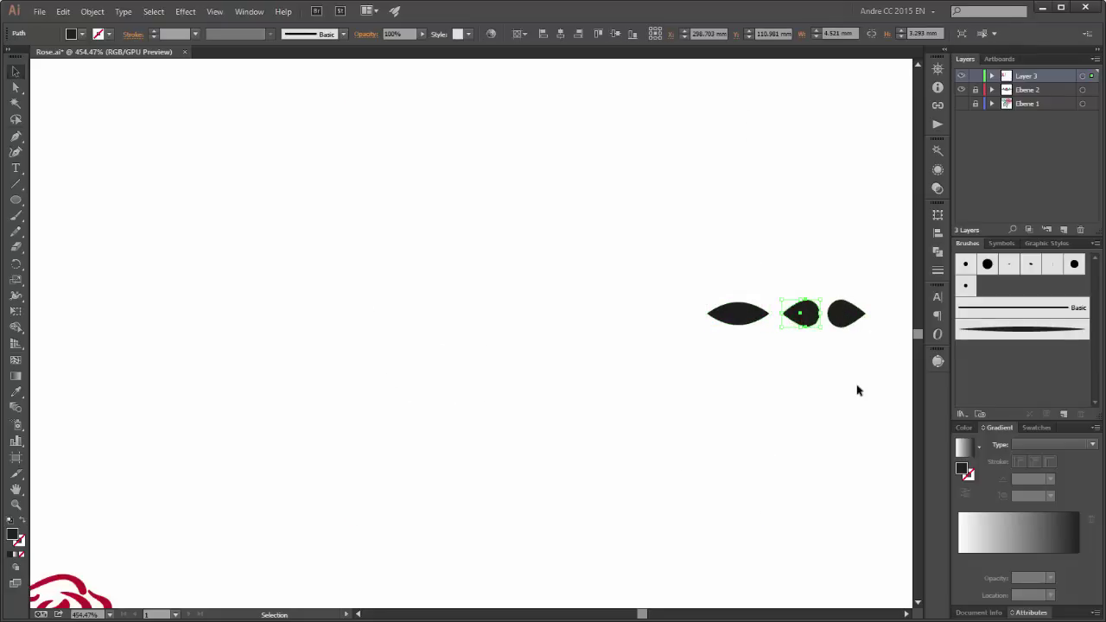
click(1098, 247)
click(994, 248)
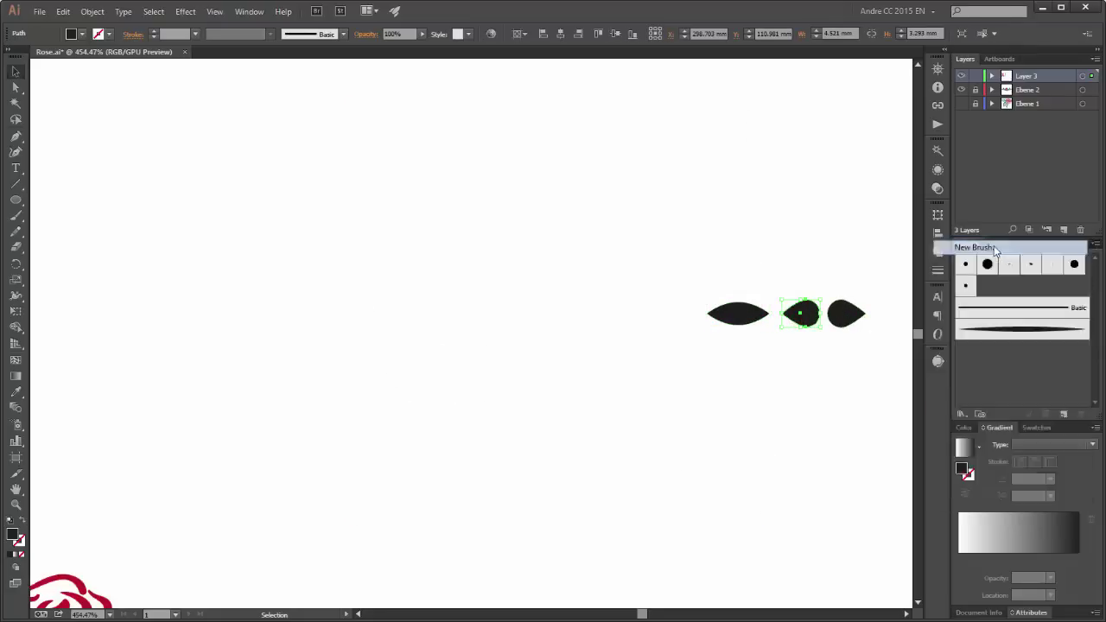
click(475, 278)
click(466, 337)
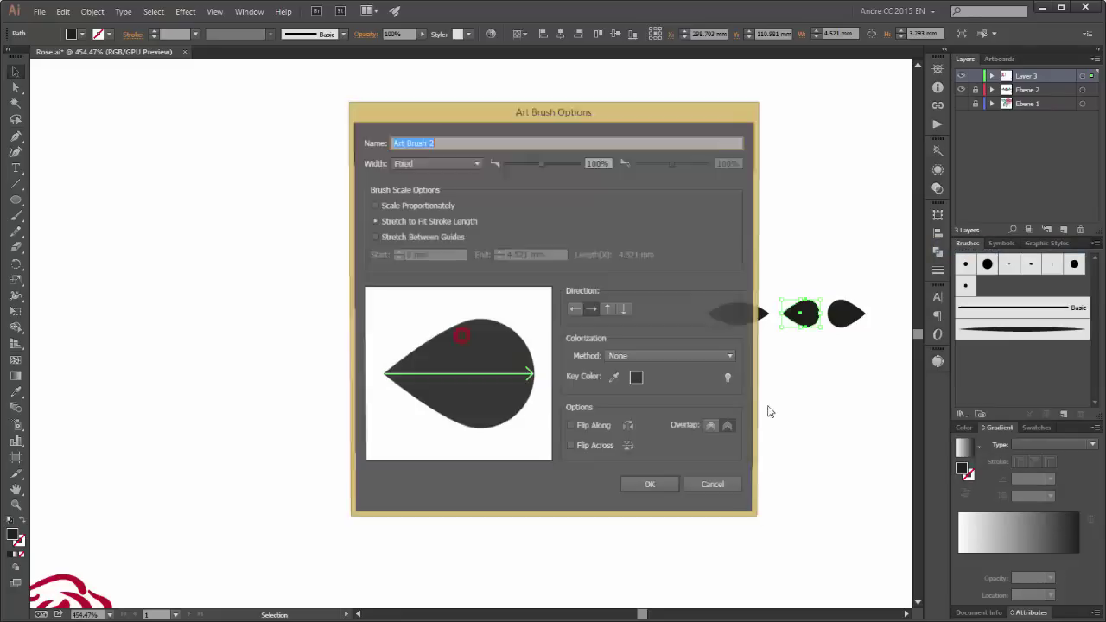
click(660, 358)
click(656, 386)
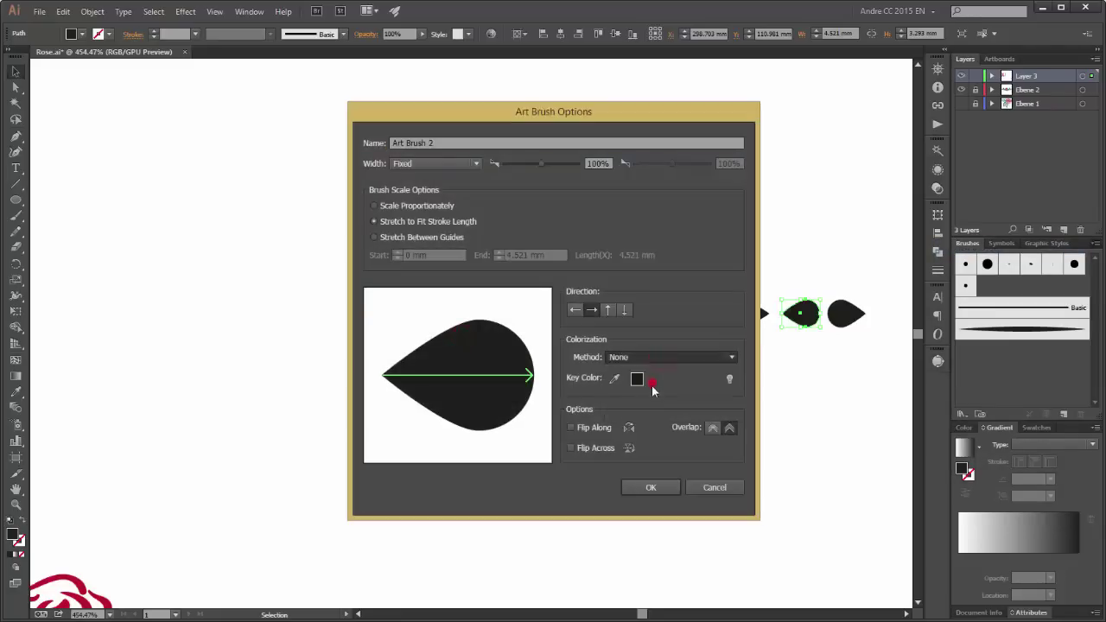
click(646, 487)
- Save the right teardrop as a new art brush with Tints colorization
click(851, 313)
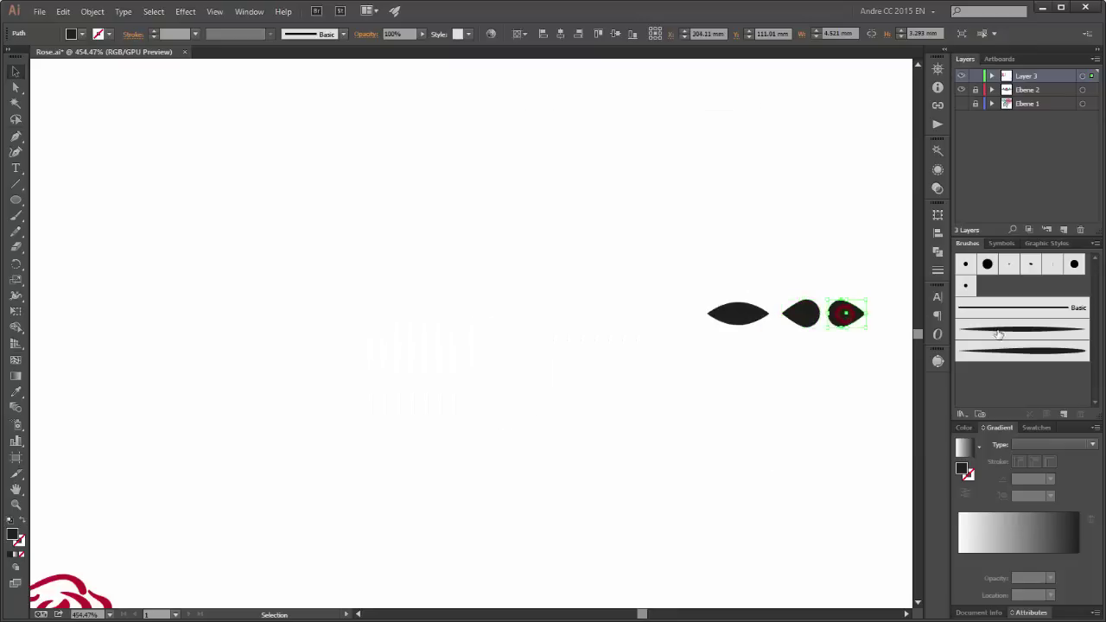
click(1097, 247)
click(992, 247)
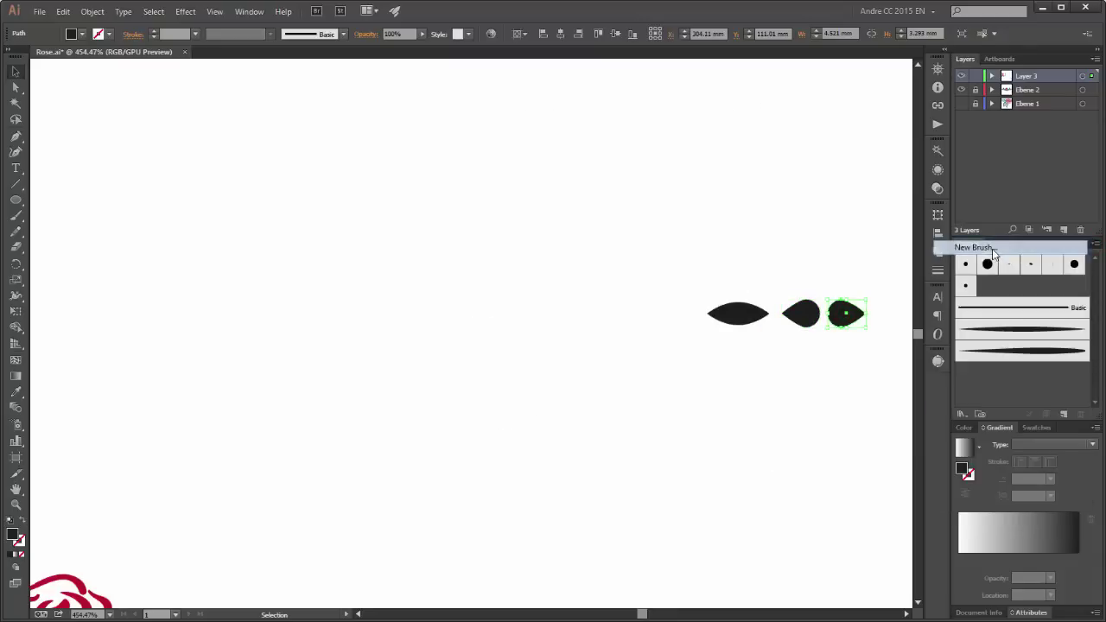
click(474, 279)
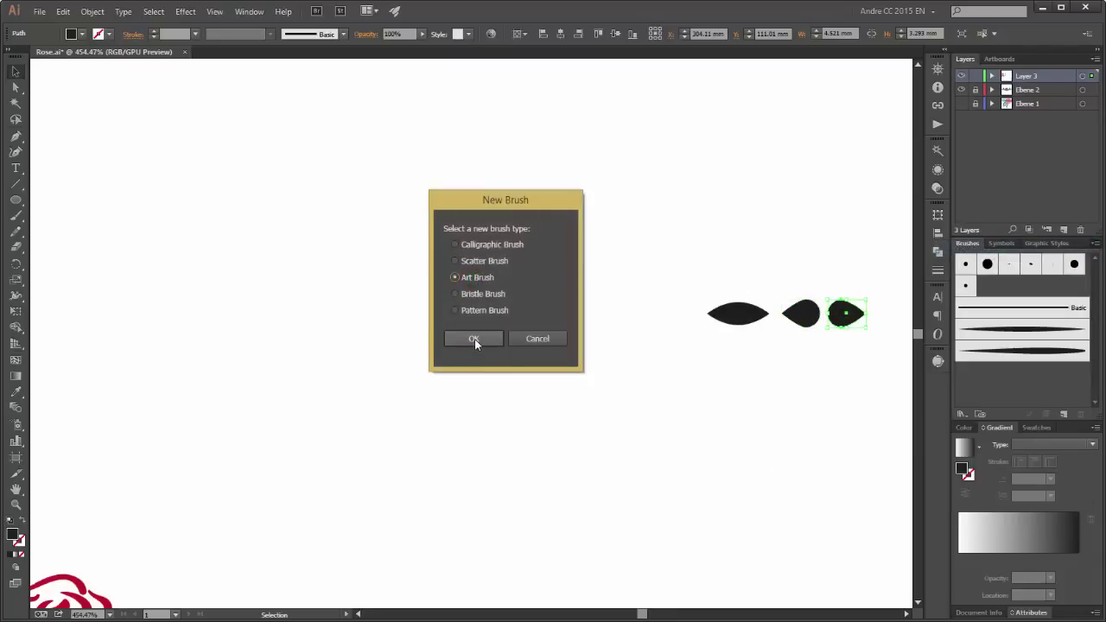
click(474, 339)
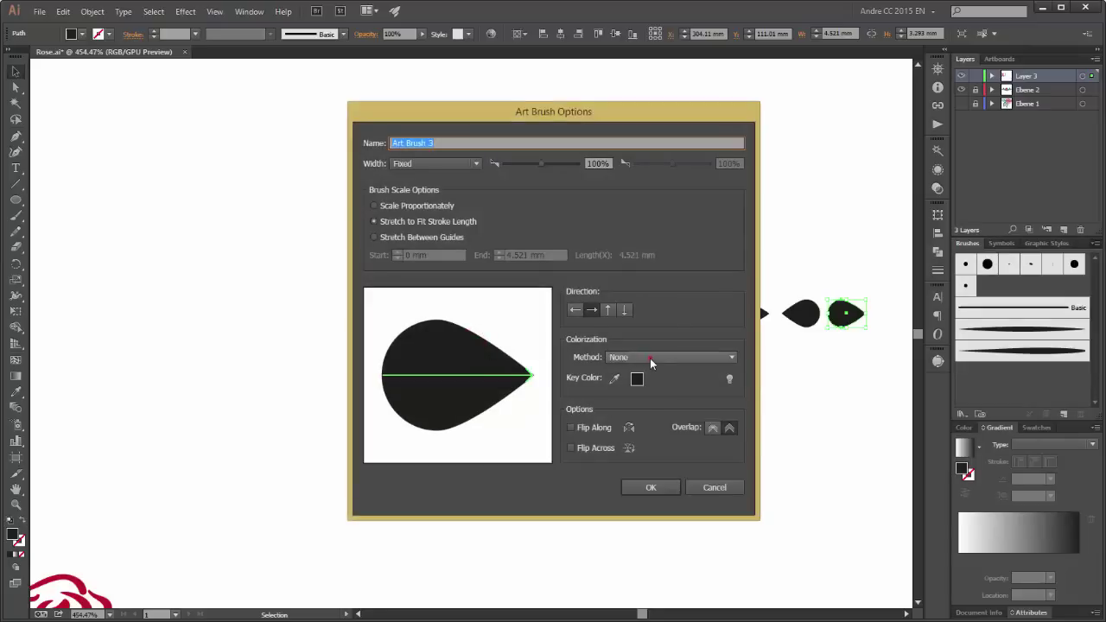
click(650, 357)
click(643, 381)
click(643, 487)
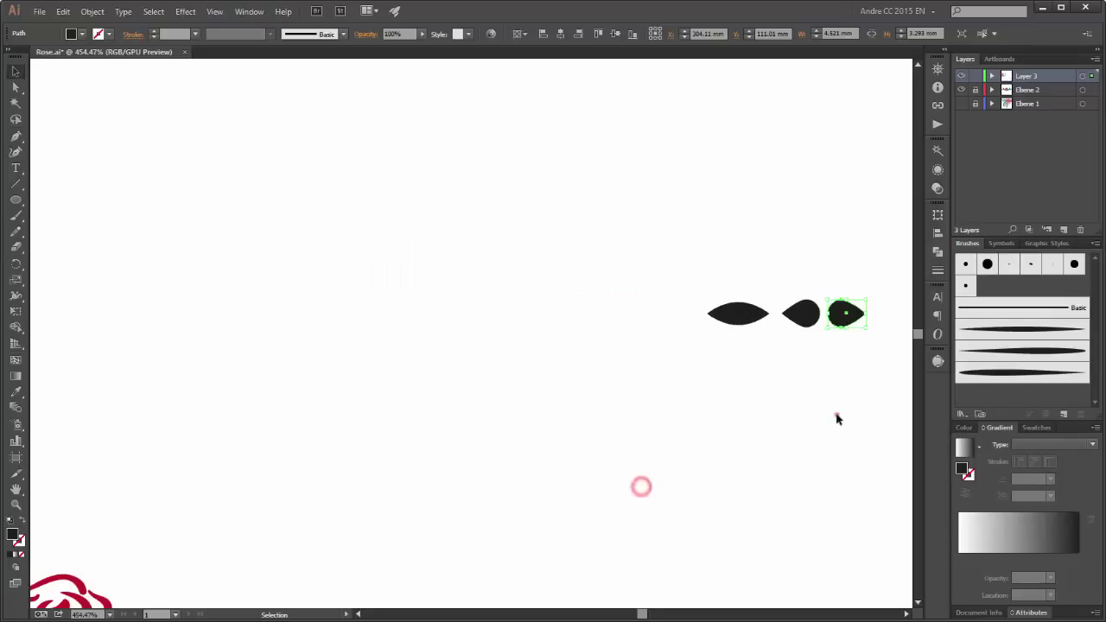
click(837, 418)
- Delete the three black source petal shapes from the canvas
scroll(745, 281, down, 1)
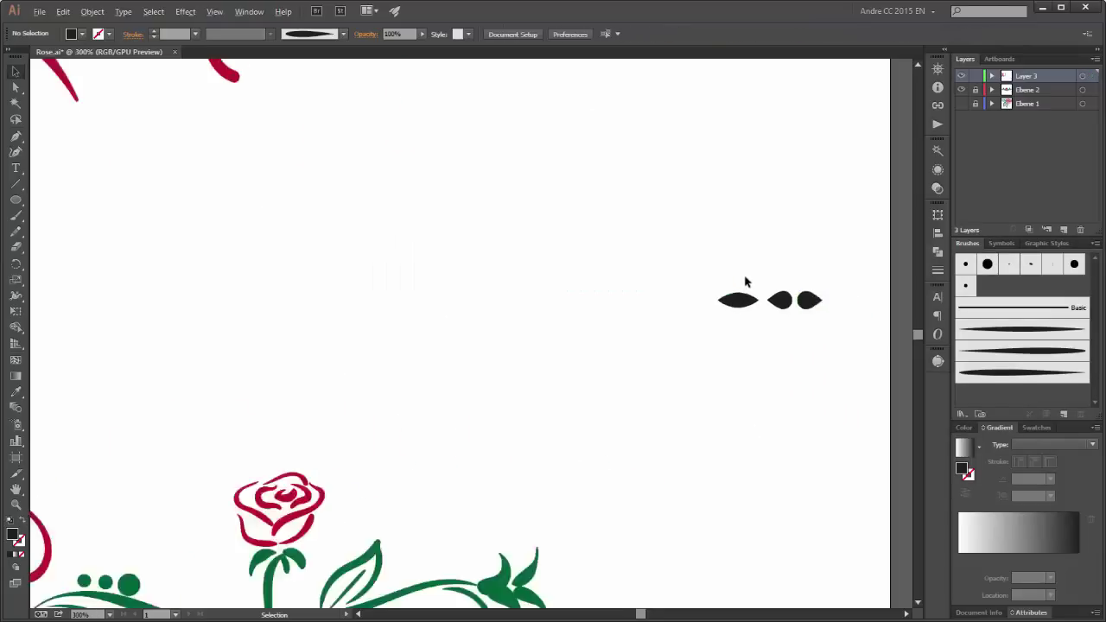
scroll(746, 281, down, 3)
drag(719, 265, 782, 322)
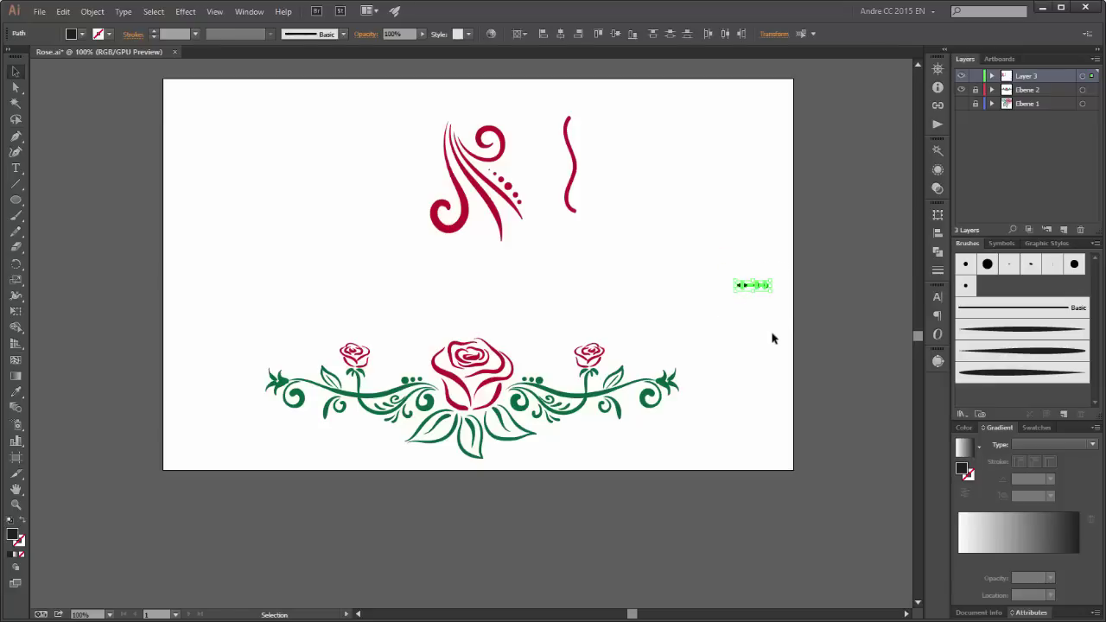
key(Delete)
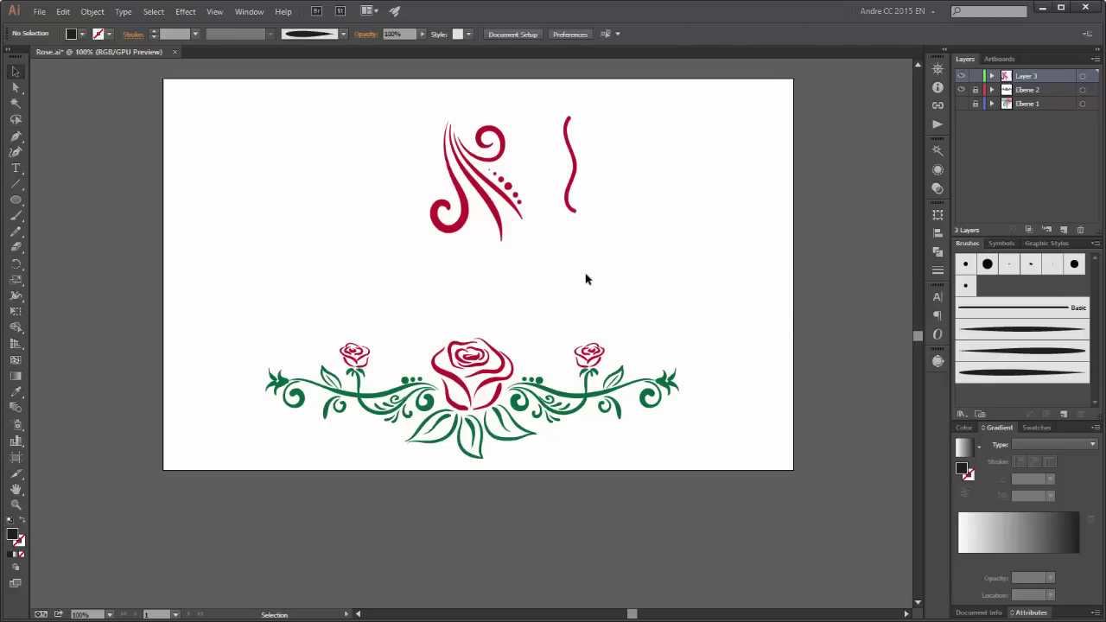
key(ctrl+plus)
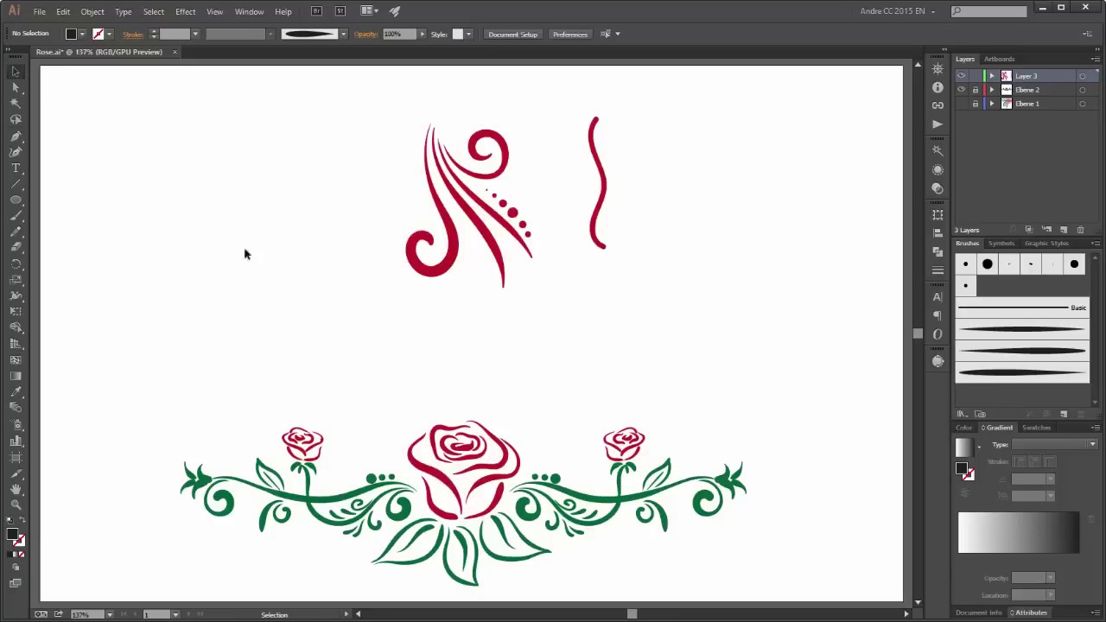
- Load the Paintbrush with no fill, a crimson stroke and a petal art brush
click(16, 216)
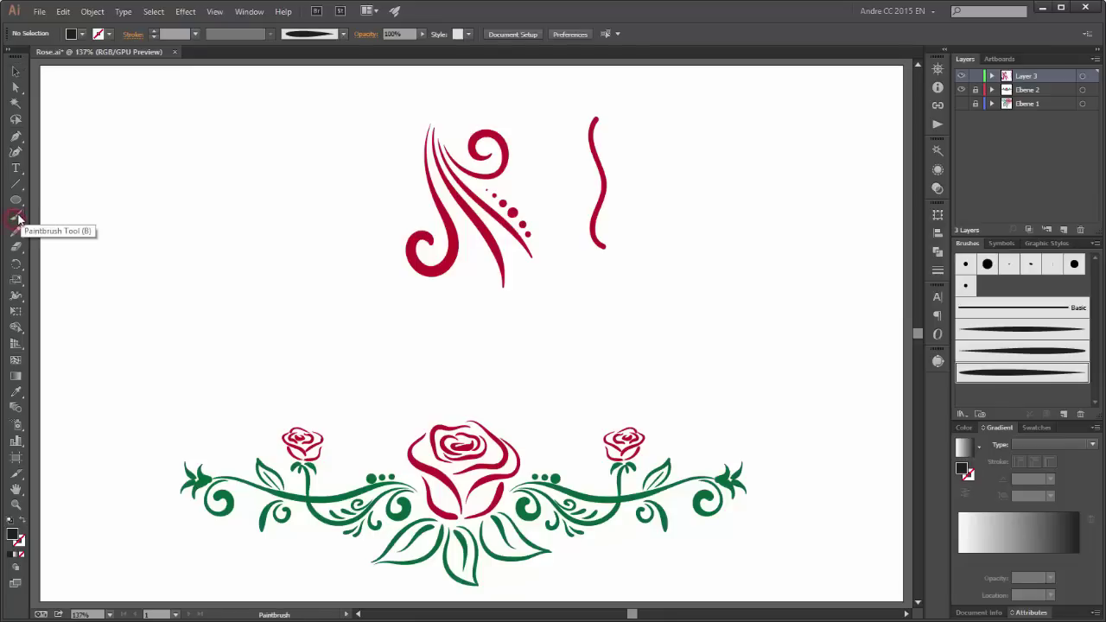
click(82, 34)
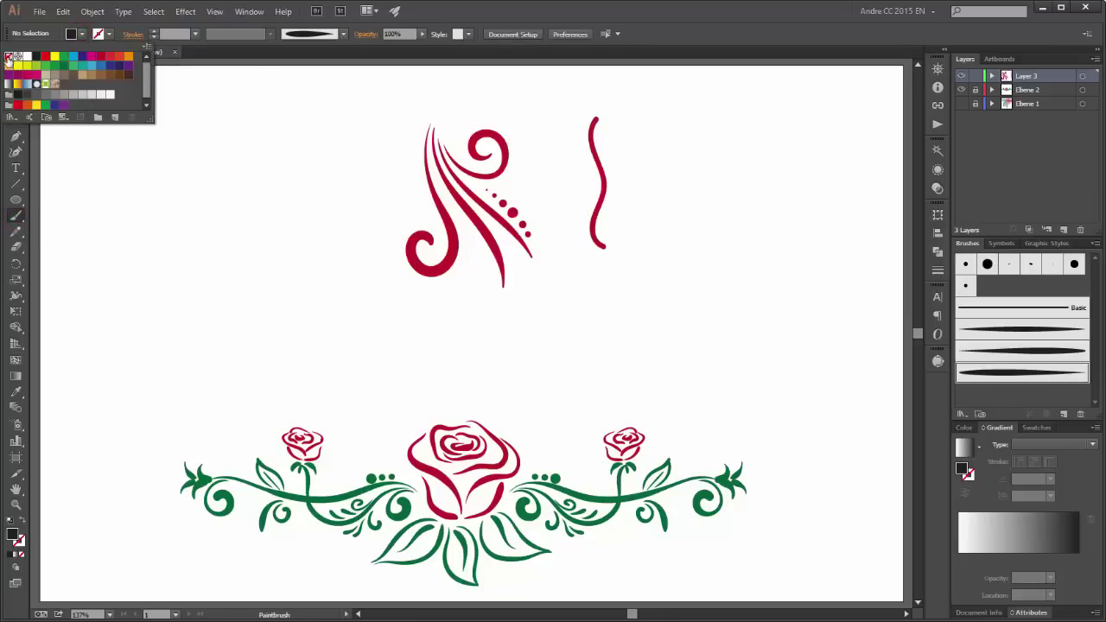
click(12, 63)
click(110, 36)
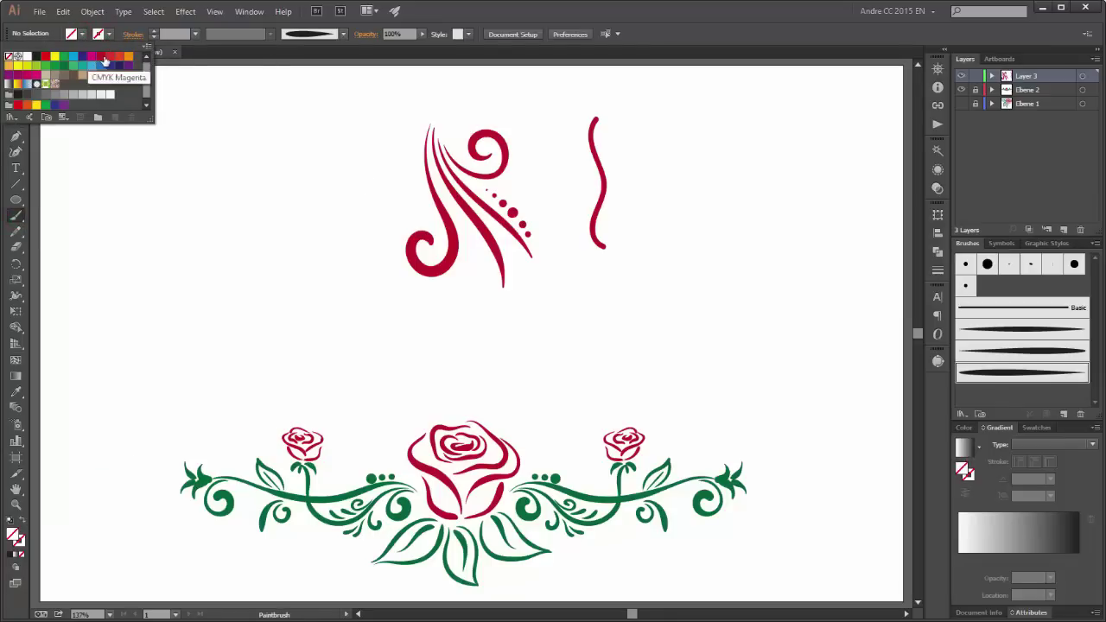
click(100, 56)
click(704, 13)
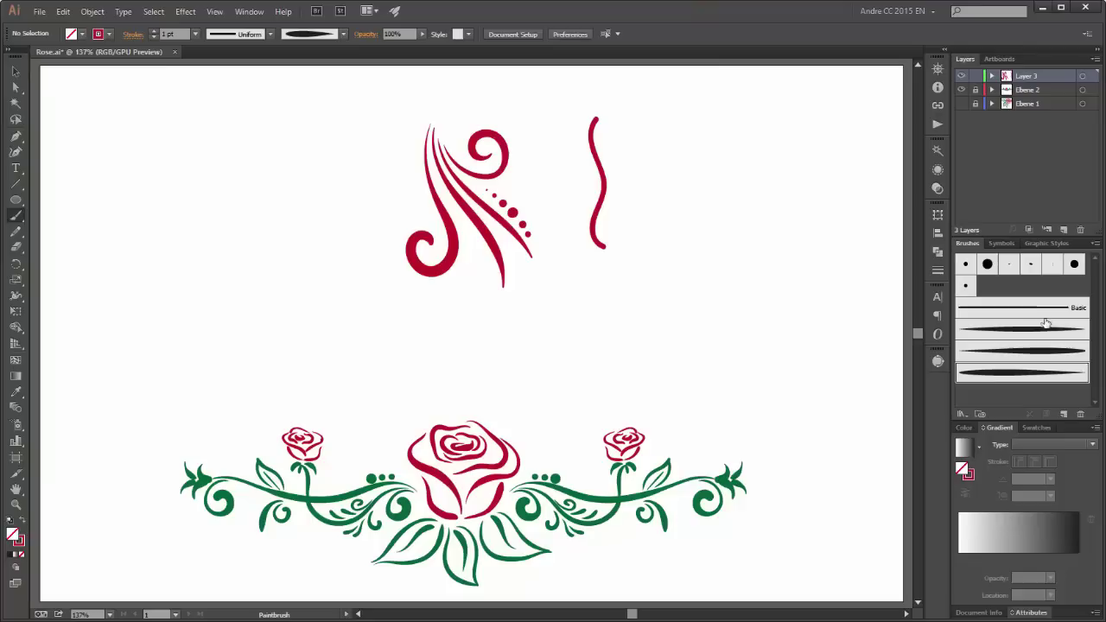
click(1033, 330)
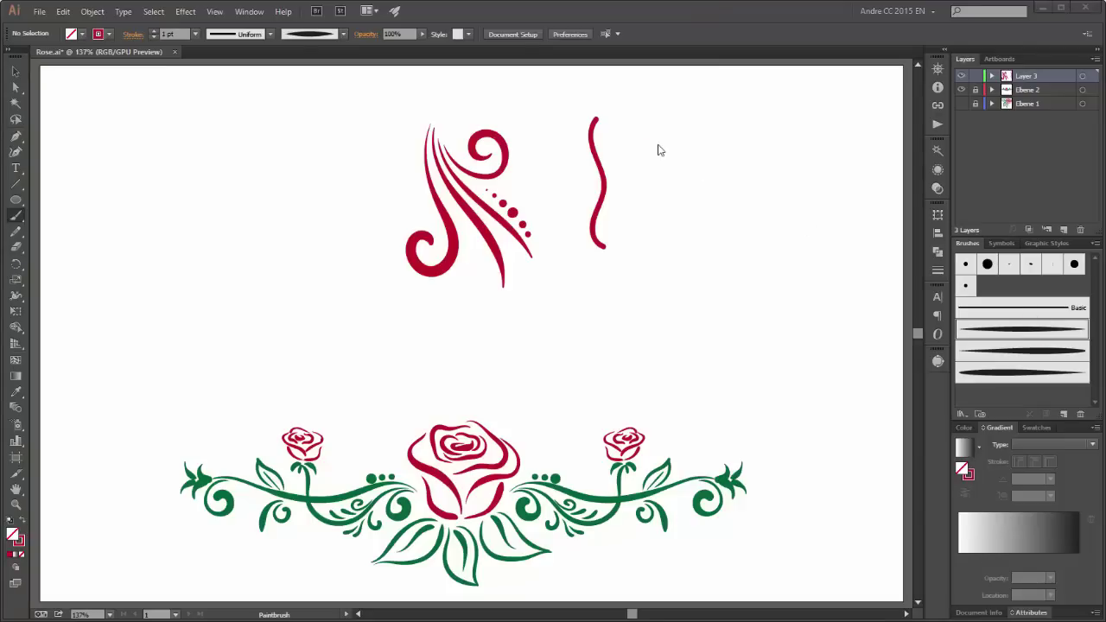
- Move the red swirl flourishes to the artboard's left side
drag(657, 121, 373, 294)
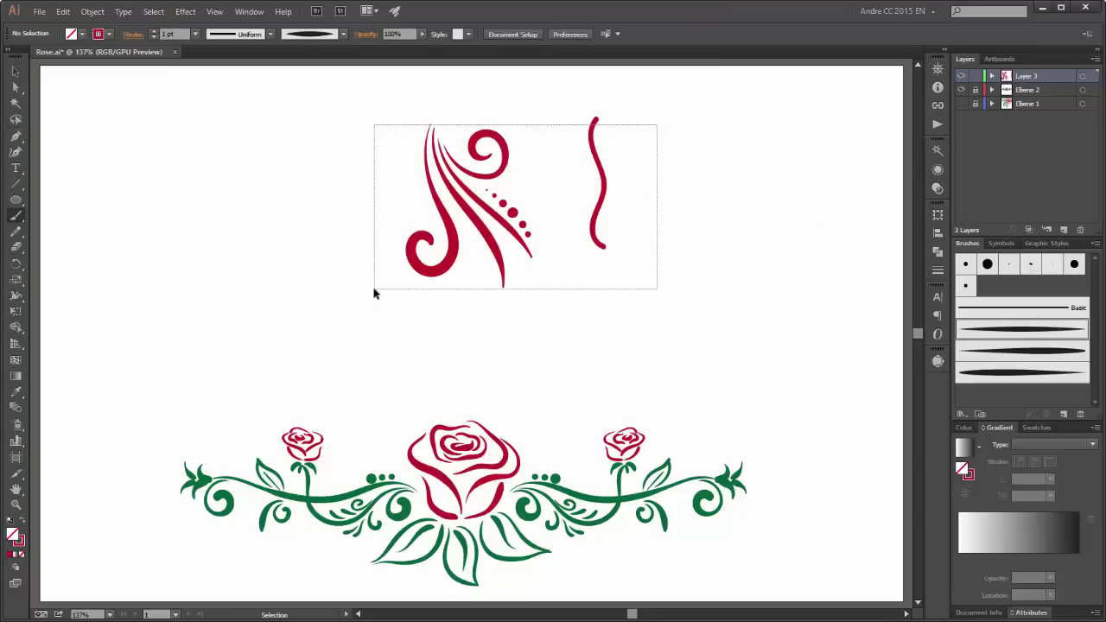
key(v)
drag(466, 242, 130, 235)
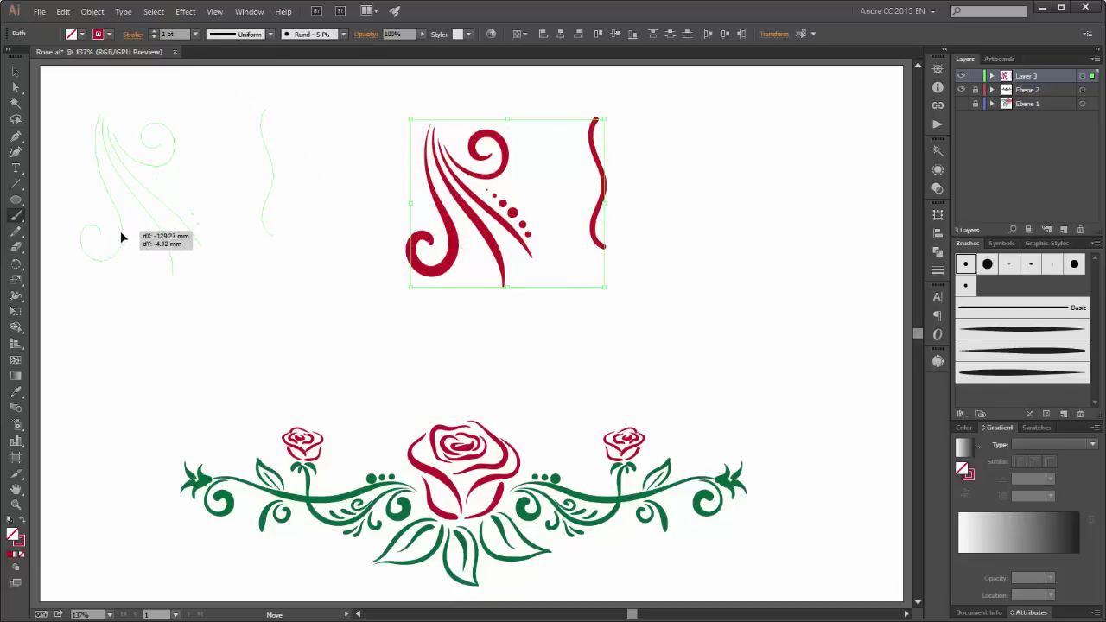
click(377, 187)
- Paint a long curved red stem with Art Brush 1
click(1014, 326)
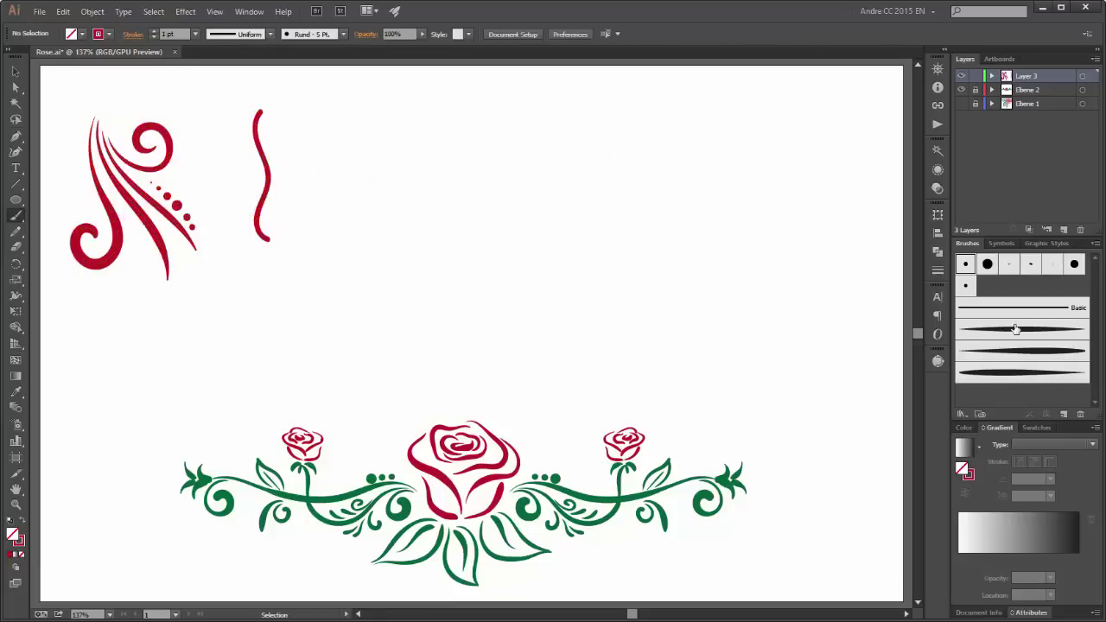
key(b)
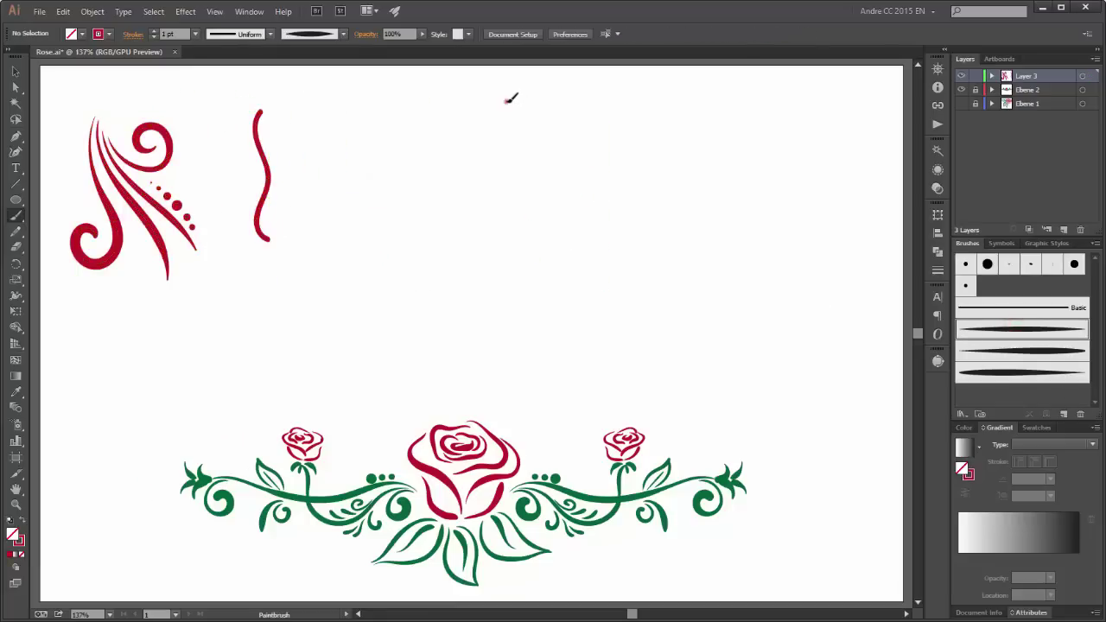
drag(507, 100, 513, 235)
drag(454, 323, 451, 320)
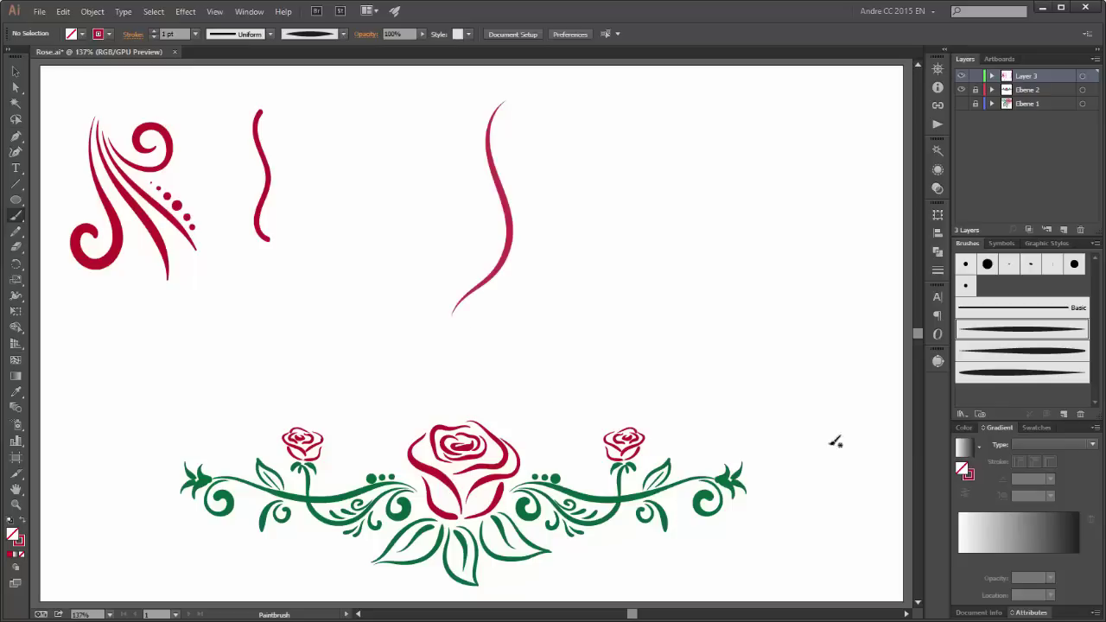
- Add curls off the stem and a curving branch ending in a small leaf using other art brushes
click(1053, 352)
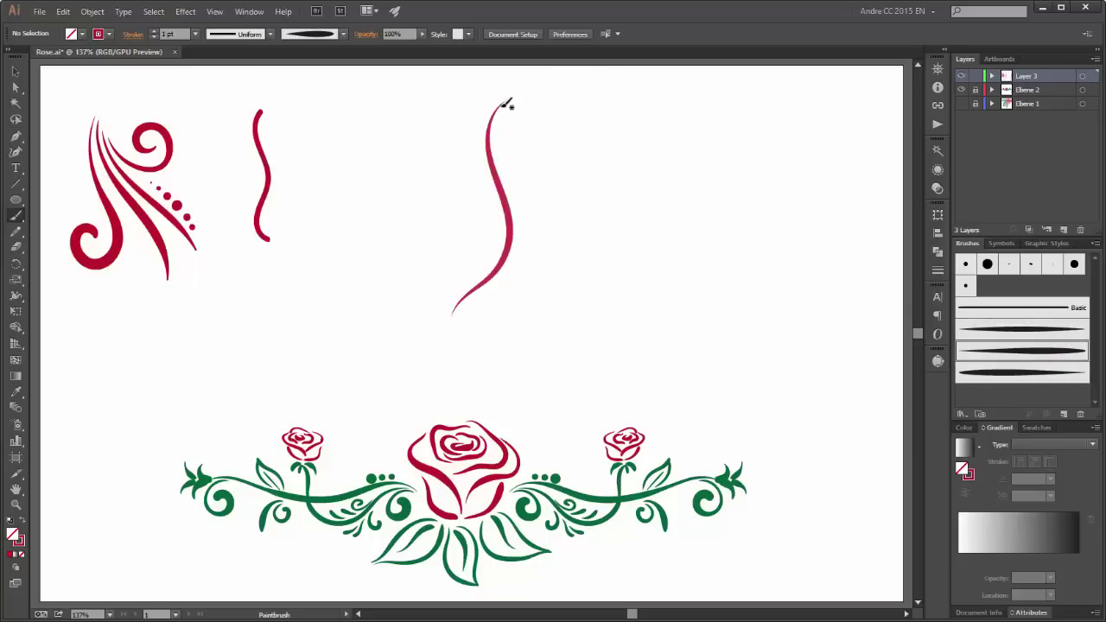
drag(508, 105, 517, 174)
mouse_move(584, 148)
mouse_down()
mouse_move(541, 138)
mouse_move(531, 171)
mouse_up()
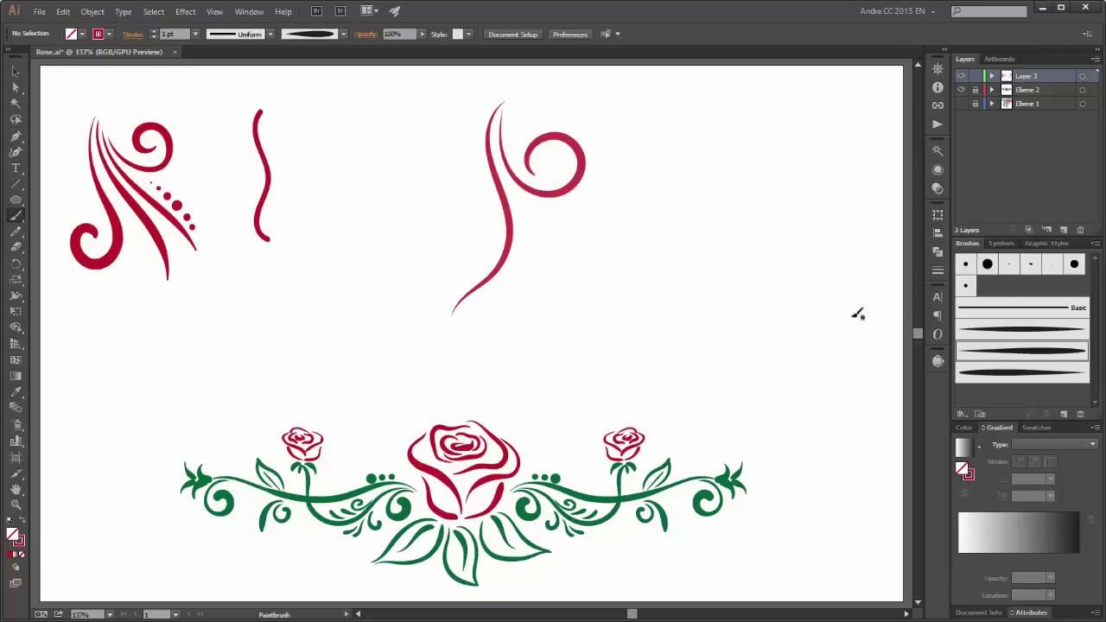
drag(500, 103, 470, 195)
click(1024, 371)
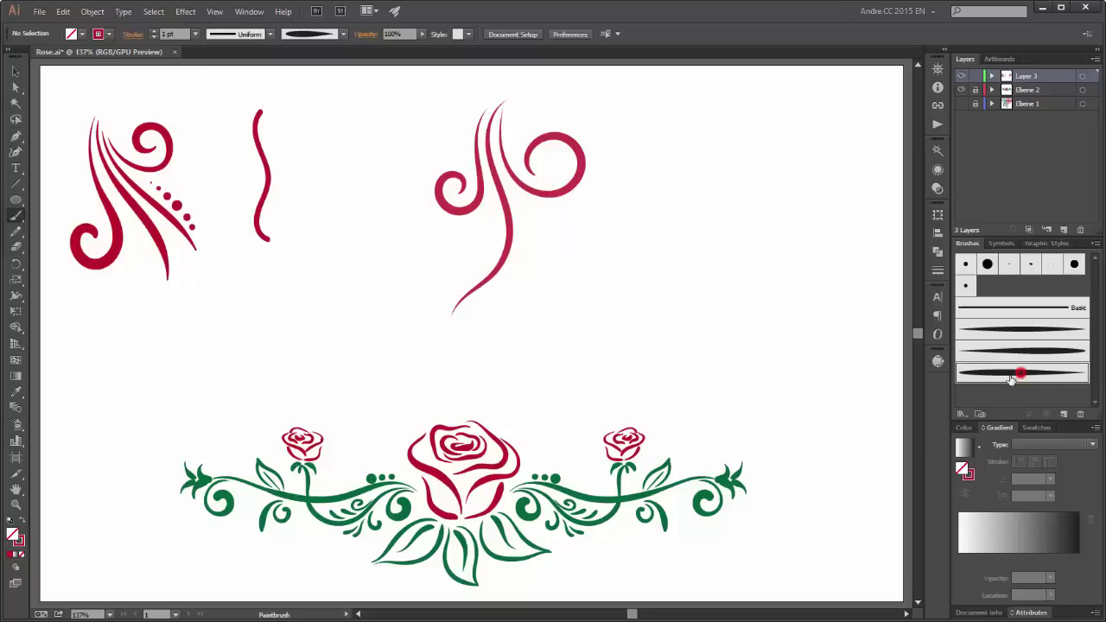
mouse_move(521, 195)
mouse_down()
mouse_move(585, 229)
mouse_move(488, 305)
mouse_up()
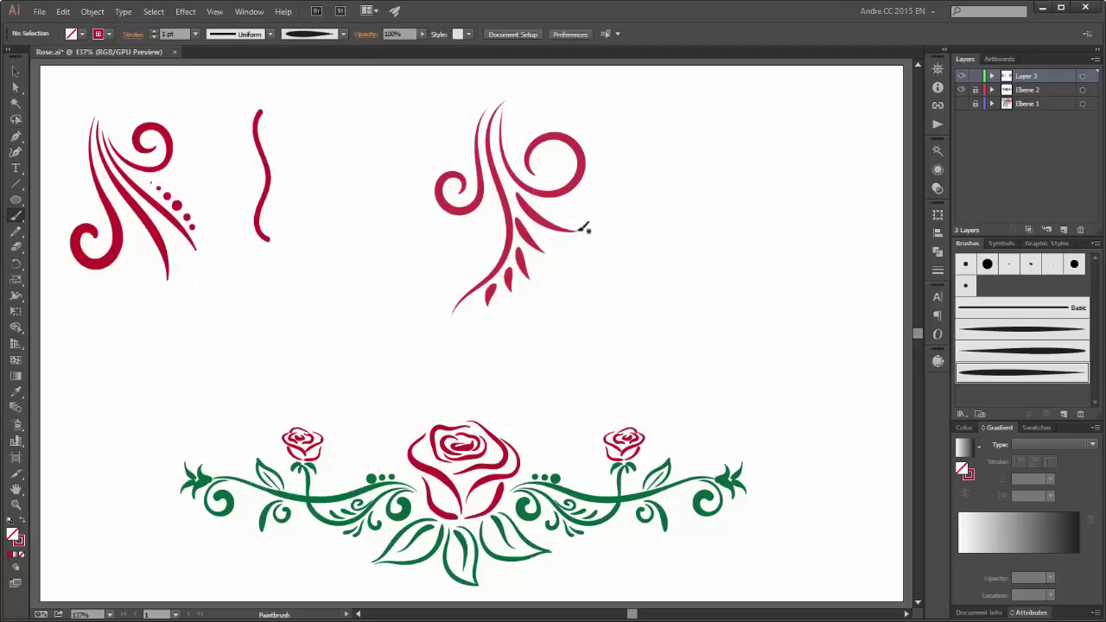
mouse_move(579, 230)
mouse_down()
mouse_move(593, 222)
mouse_move(573, 247)
mouse_up()
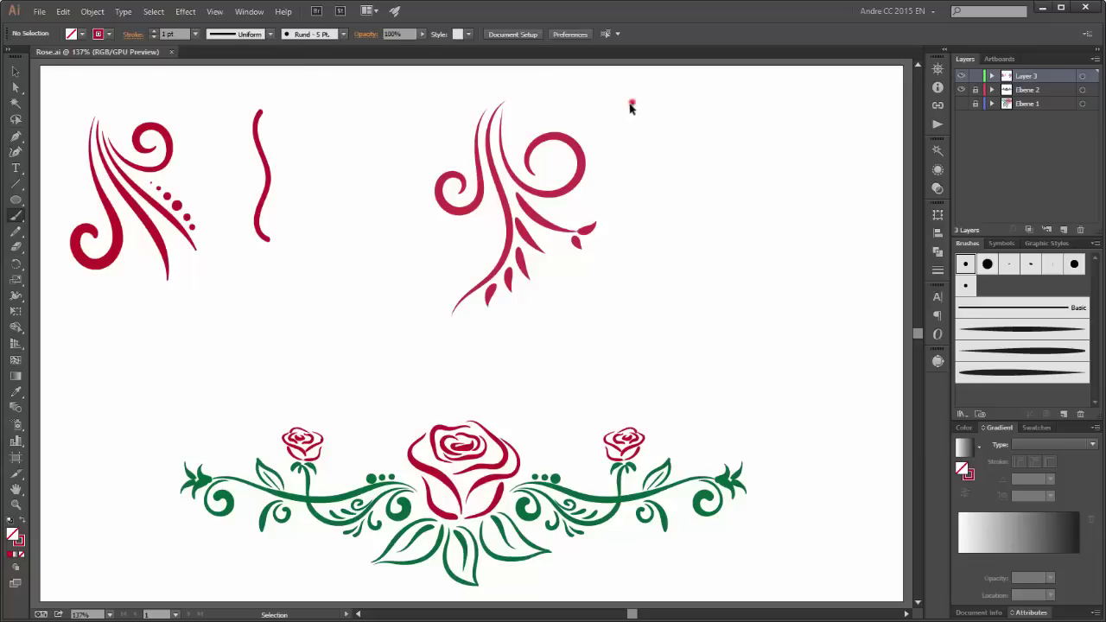
- Delete the petal-leaf flourish, then review and accept the Paintbrush tool options
drag(631, 106, 403, 355)
key(Delete)
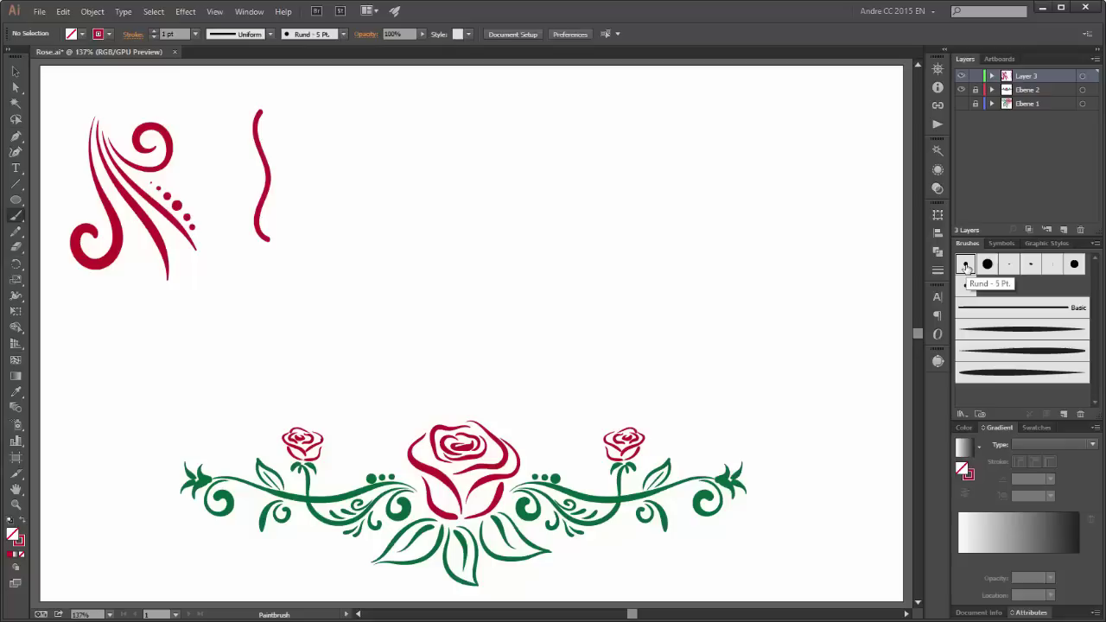
double_click(16, 218)
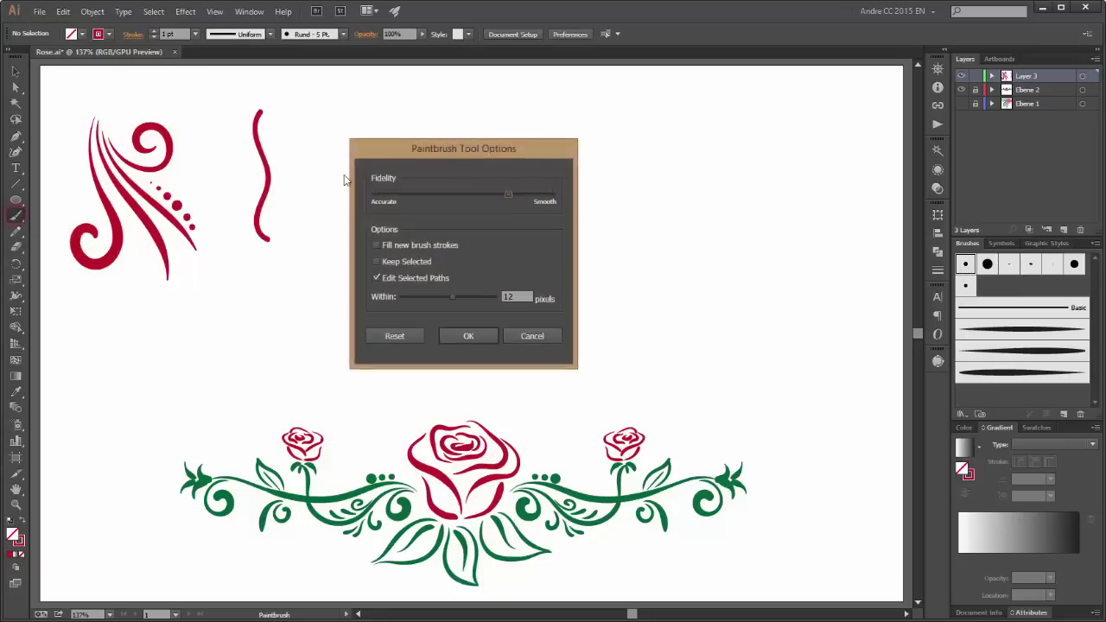
drag(473, 151, 490, 150)
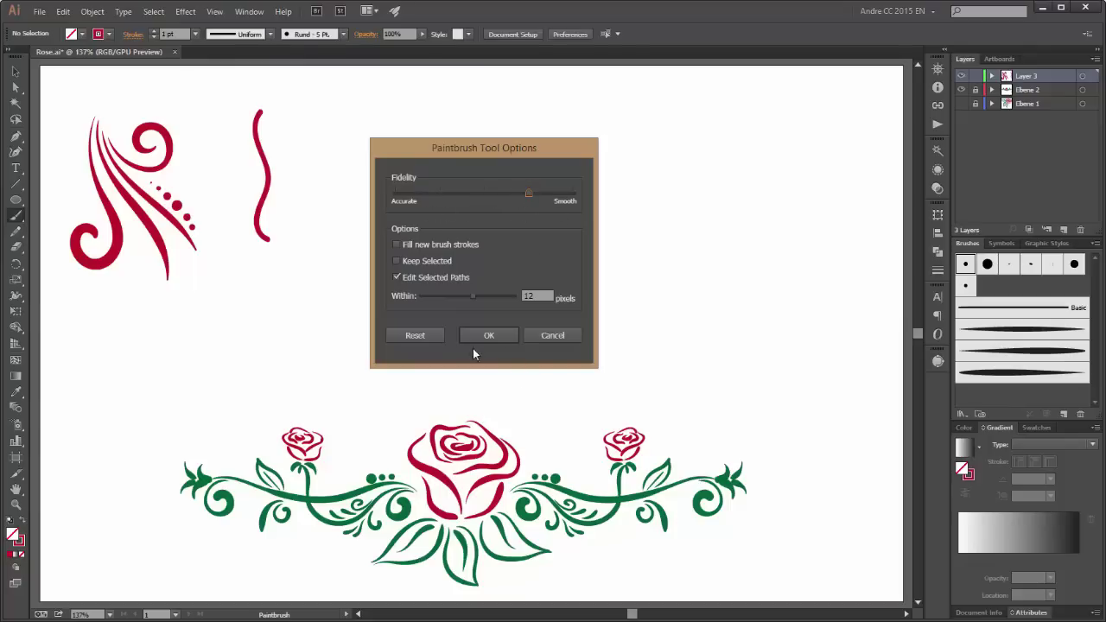
click(493, 340)
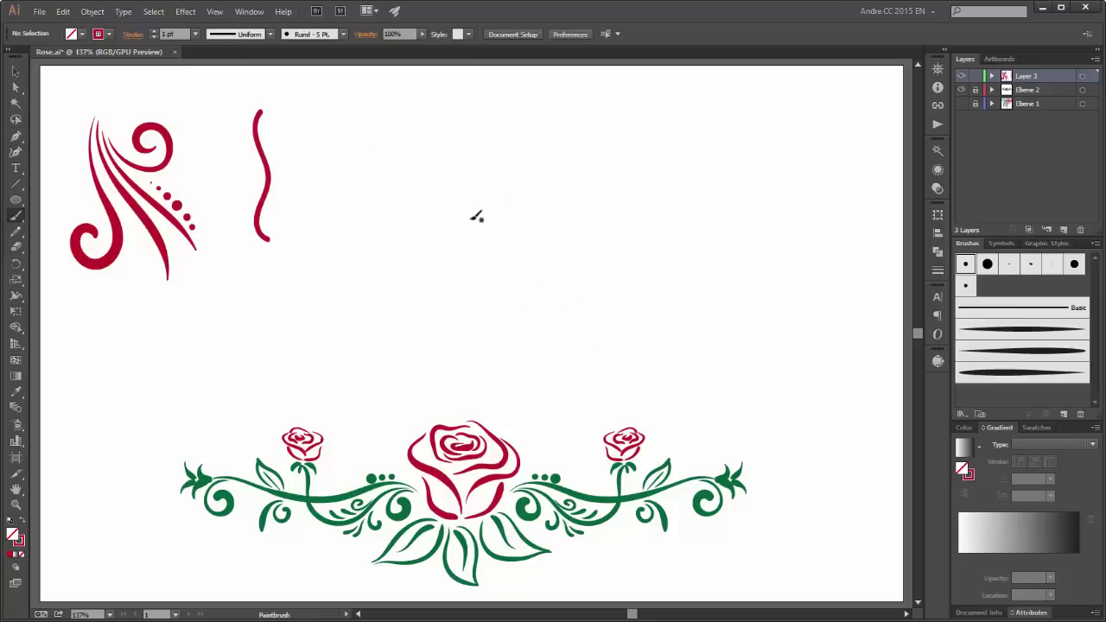
- Paint a red rose with brush strokes and move it to the upper right of the artboard
drag(498, 206, 496, 211)
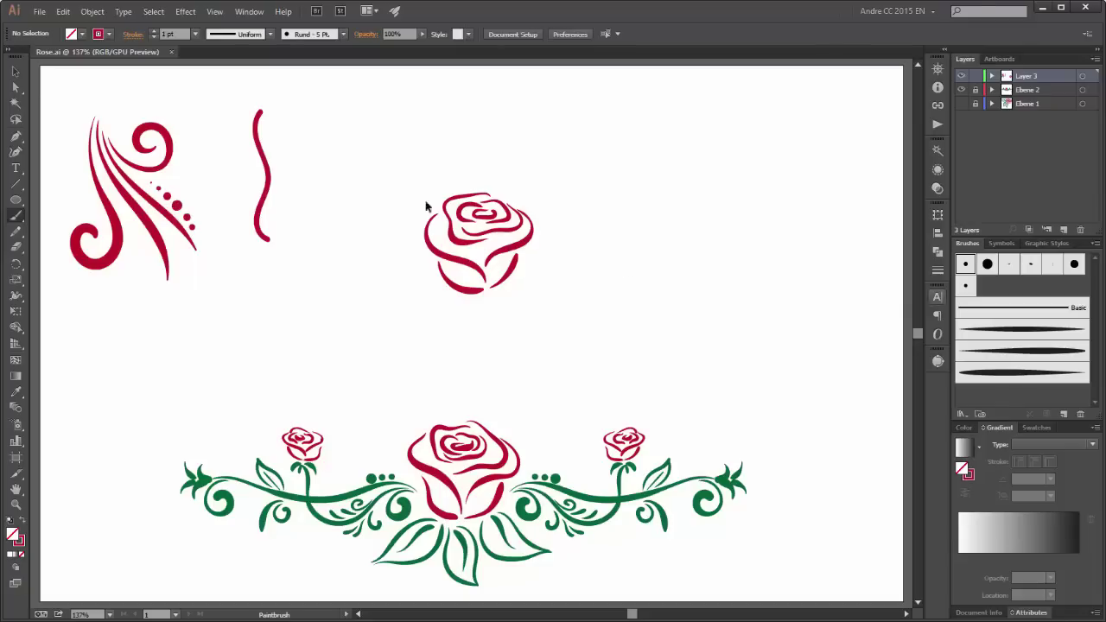
key(v)
mouse_move(359, 155)
mouse_down()
mouse_move(498, 286)
mouse_move(796, 217)
mouse_up()
click(353, 318)
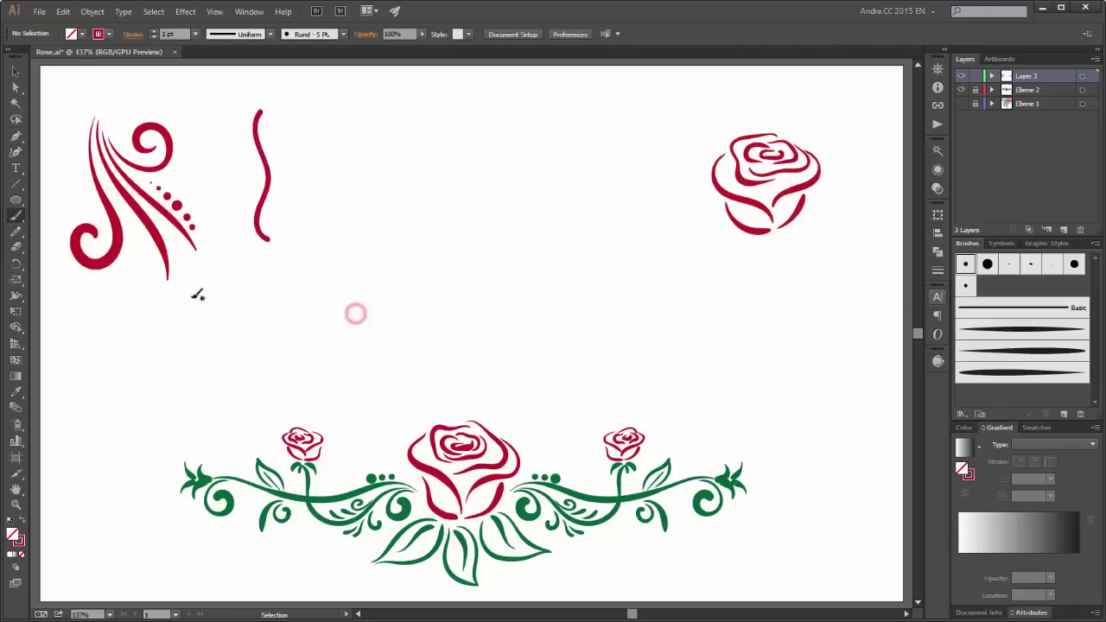
- Paint the first small petal stroke at the centre with the second art brush at 0.5 pt
key(b)
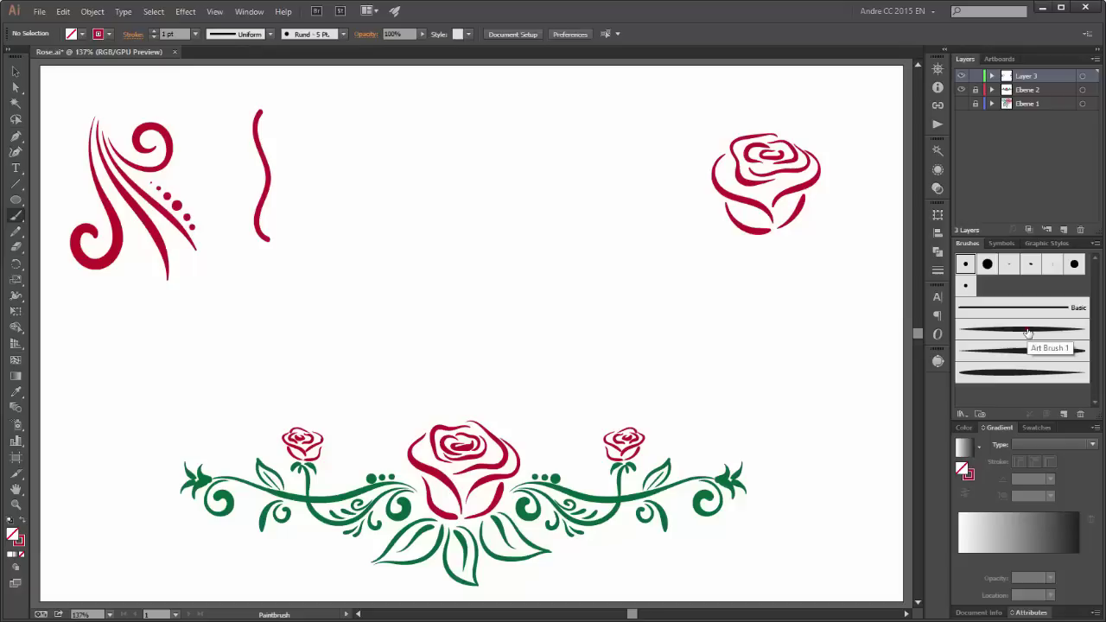
click(1026, 331)
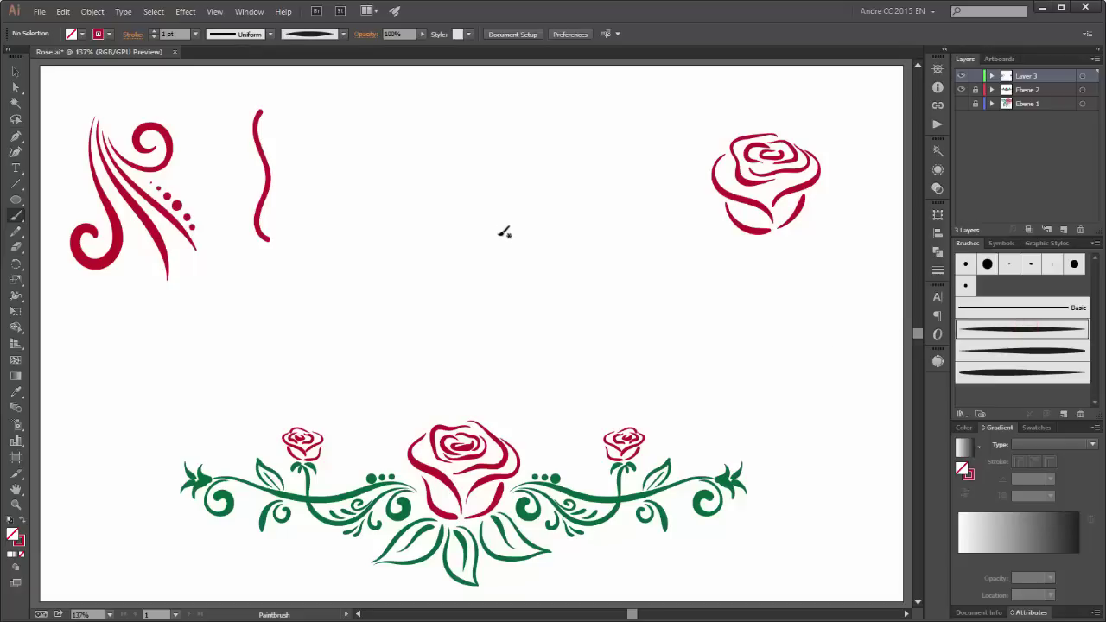
mouse_move(498, 234)
mouse_down()
mouse_move(478, 236)
mouse_move(503, 242)
mouse_up()
ctrl+click(469, 237)
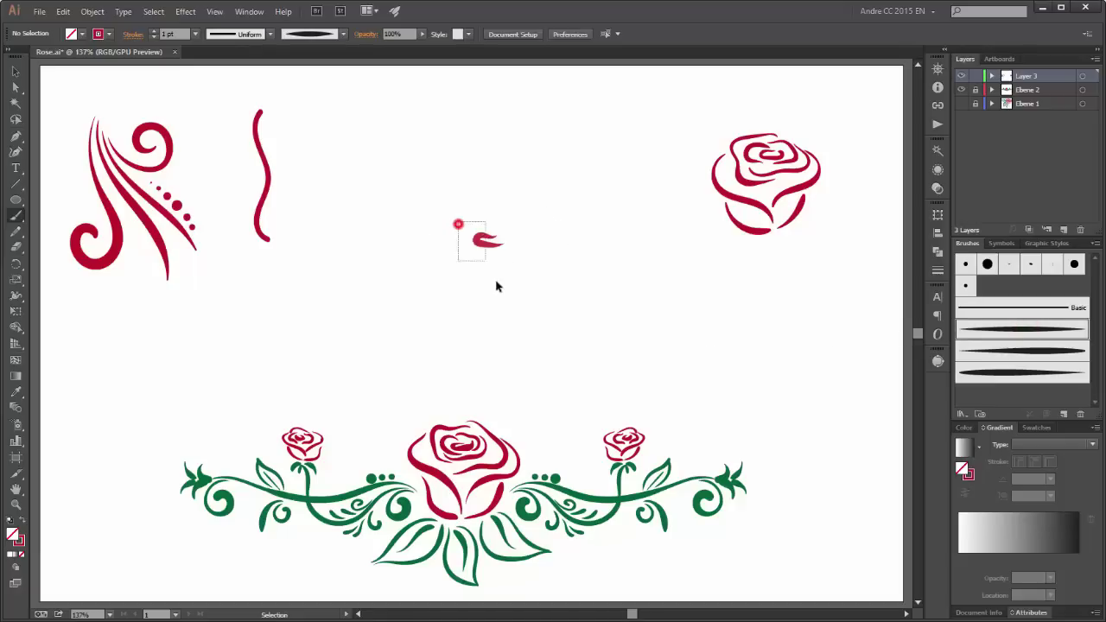
click(195, 34)
click(213, 63)
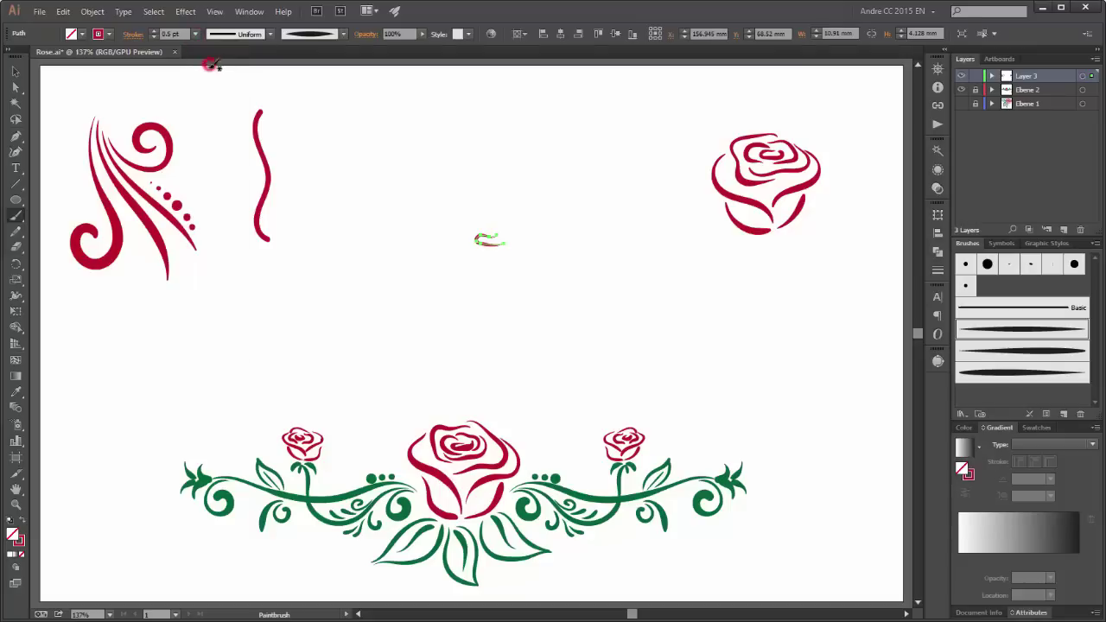
ctrl+click(476, 203)
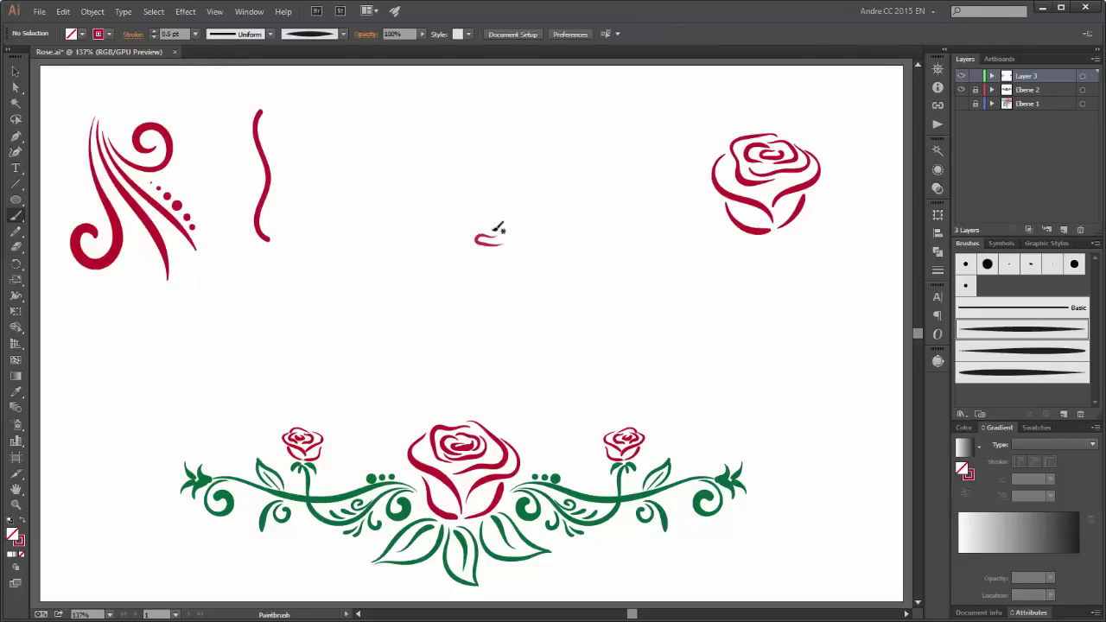
- Add inner and top outer petal curves with the third and fourth brushes at 0.5 pt
drag(490, 231, 501, 229)
drag(510, 244, 512, 245)
click(1027, 352)
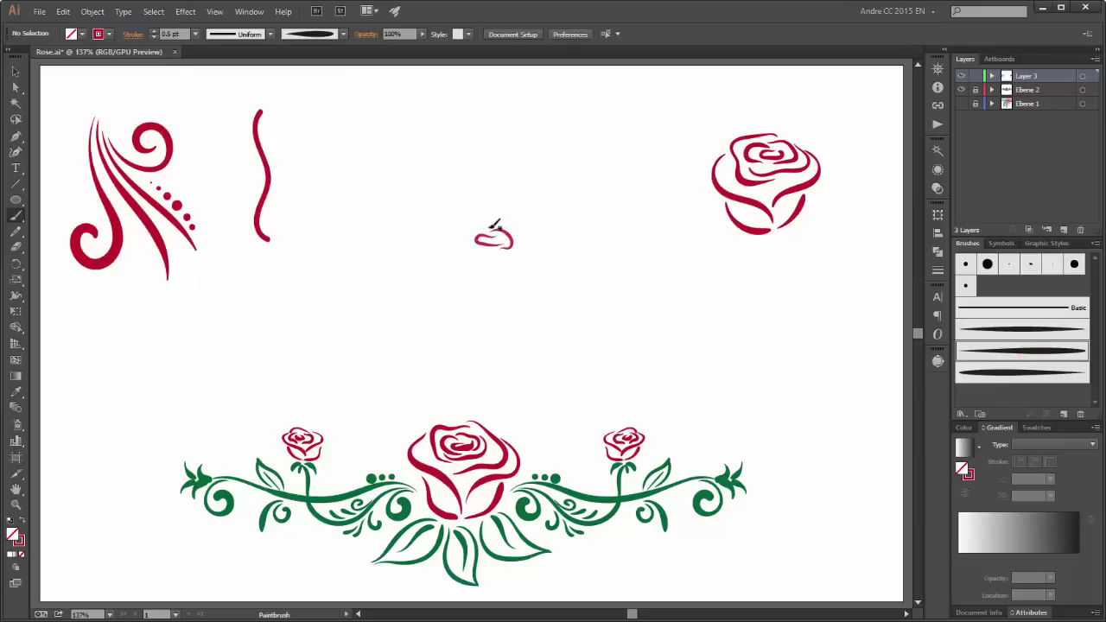
mouse_move(490, 224)
mouse_down()
mouse_move(475, 247)
mouse_move(491, 248)
mouse_up()
click(1011, 377)
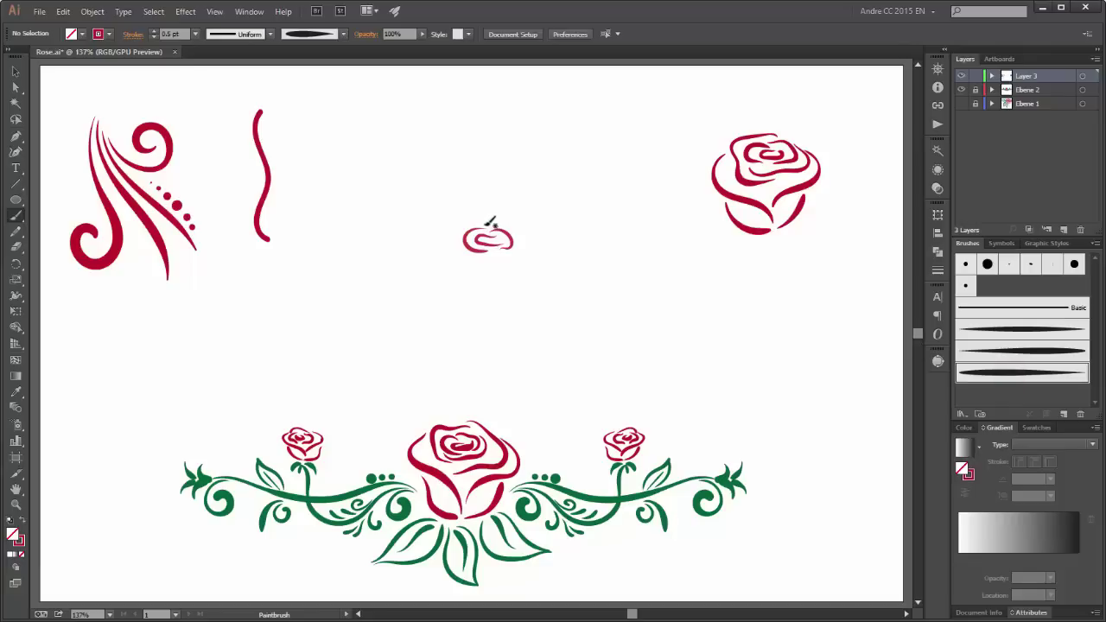
mouse_move(484, 226)
mouse_down()
mouse_move(516, 229)
mouse_move(510, 250)
mouse_up()
click(196, 34)
click(208, 64)
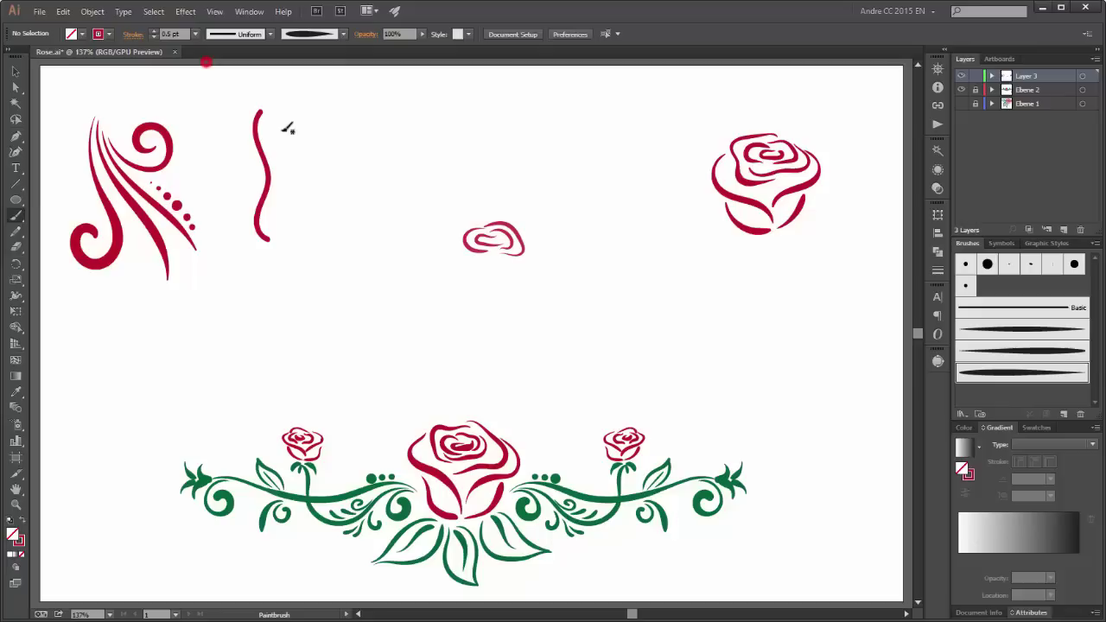
- Add more petal curves, including outer petals down the rose's right and left sides
click(988, 331)
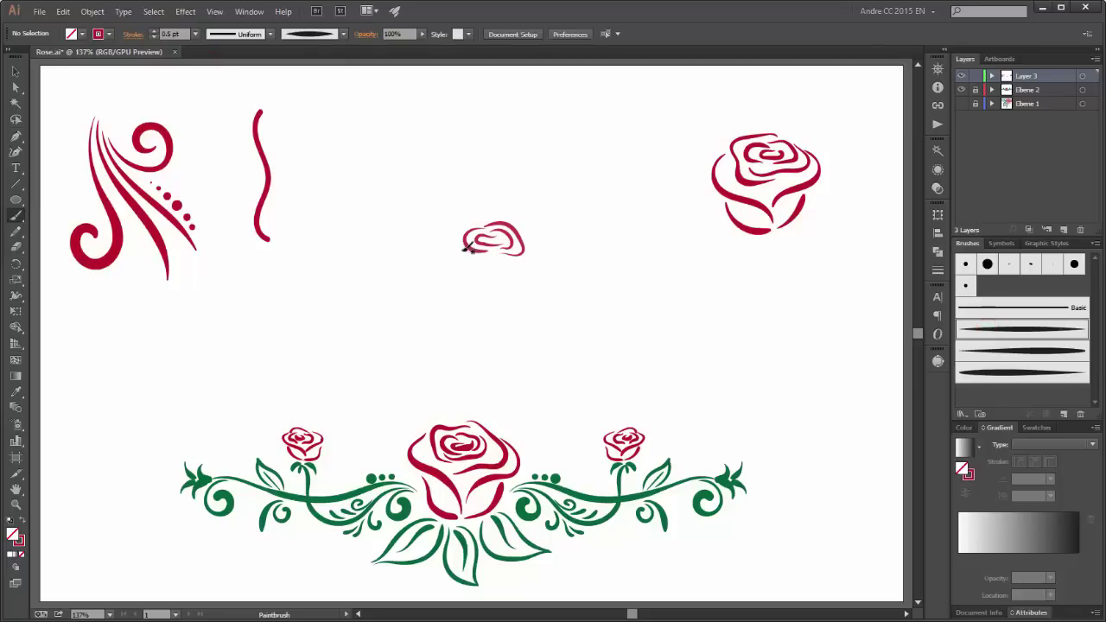
drag(465, 248, 521, 257)
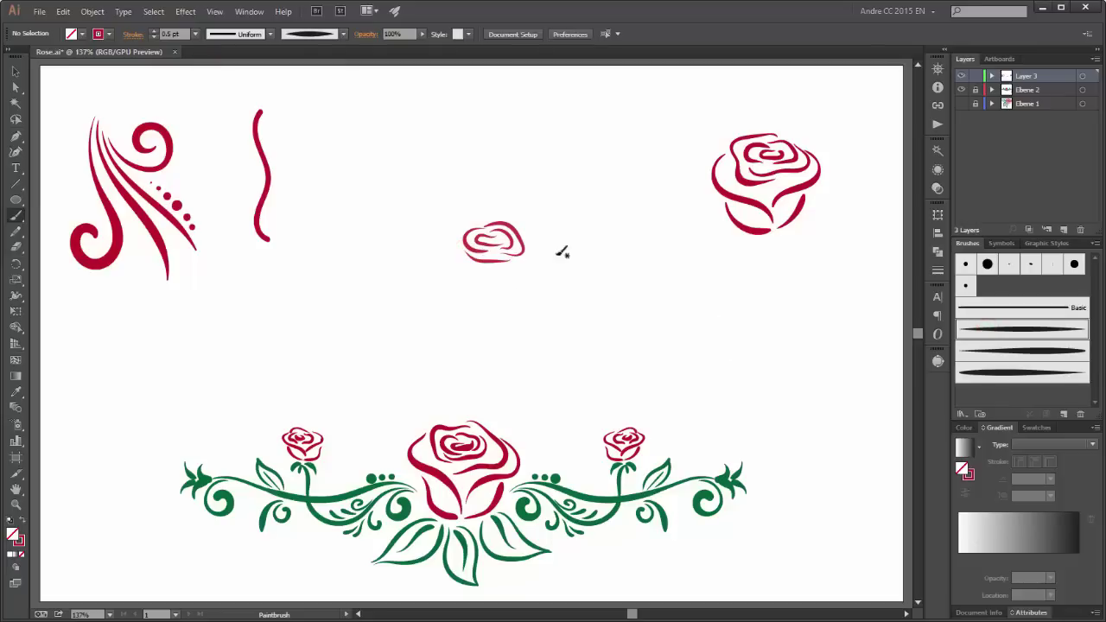
click(993, 350)
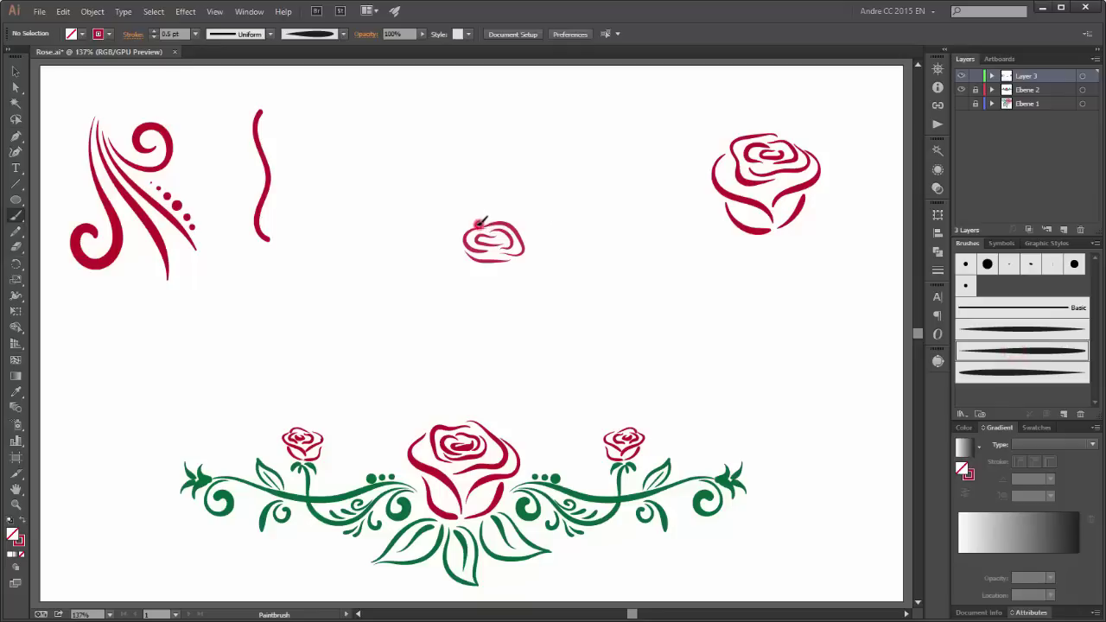
mouse_move(480, 223)
mouse_down()
mouse_move(462, 229)
mouse_move(458, 255)
mouse_move(477, 258)
mouse_up()
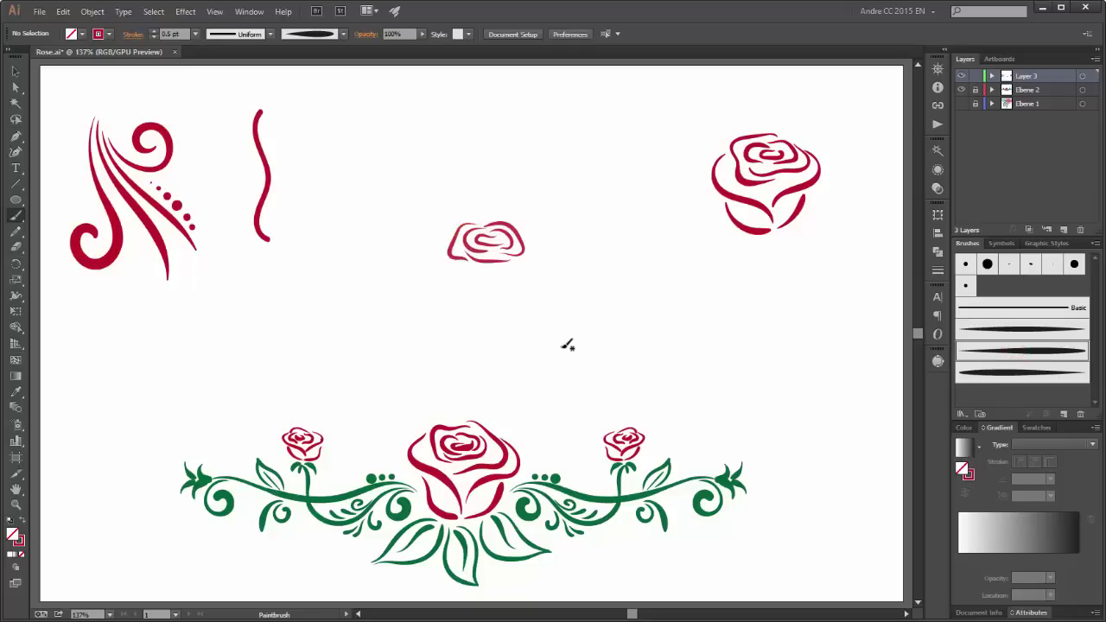
click(1016, 377)
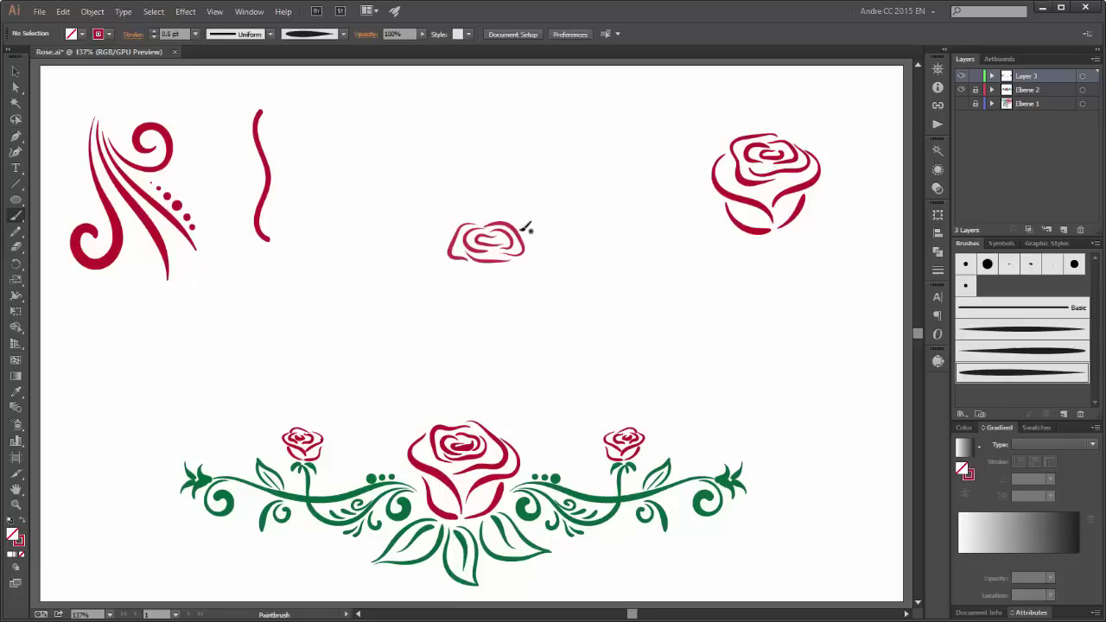
drag(521, 227, 535, 255)
drag(474, 320, 472, 326)
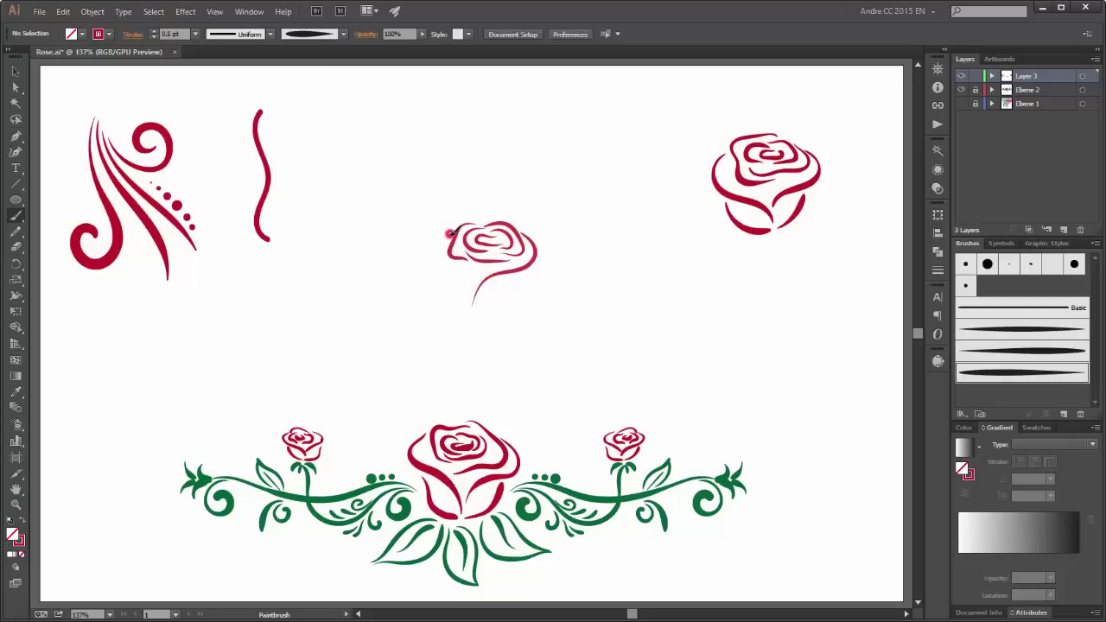
mouse_move(449, 232)
mouse_down()
mouse_move(449, 270)
mouse_move(475, 296)
mouse_up()
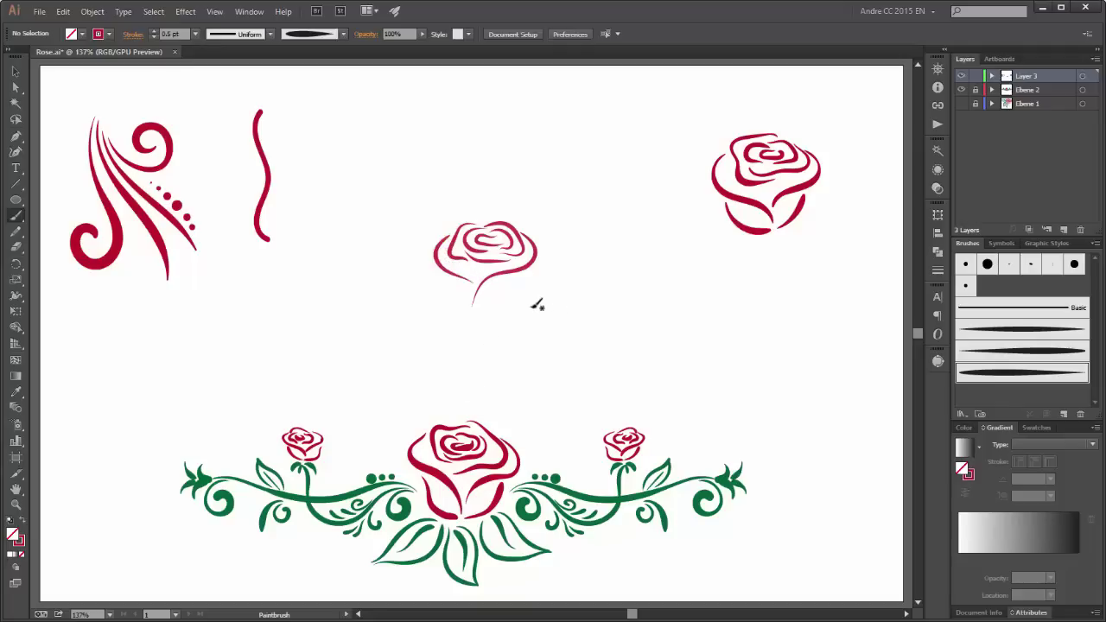
- Draw the lower left and right cup curves and thicken both to 0.75 pt
click(1034, 350)
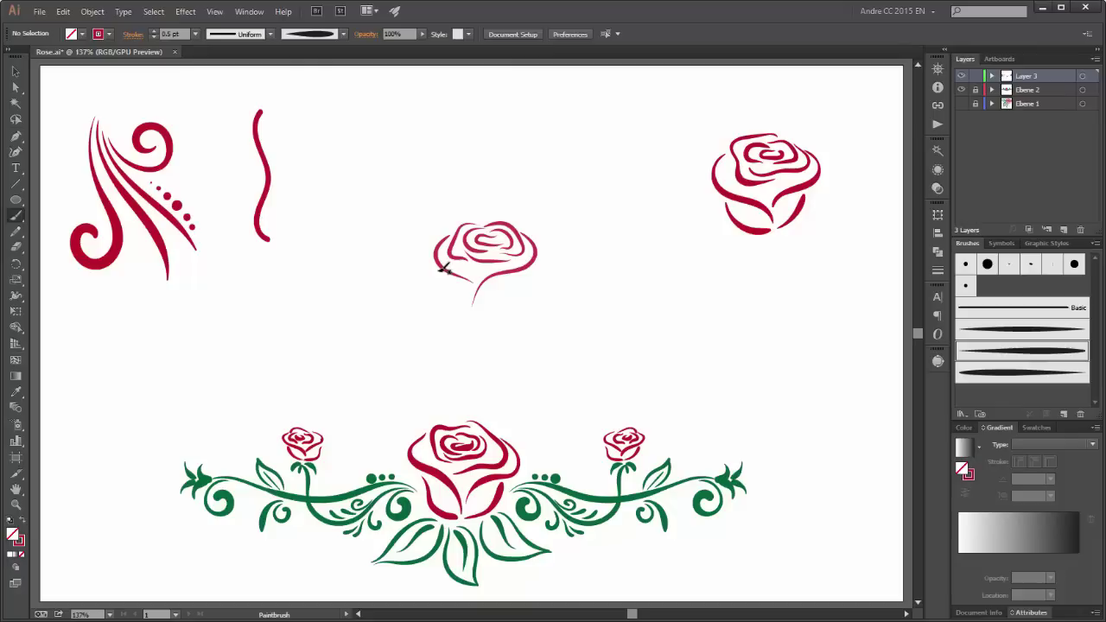
drag(439, 273, 473, 306)
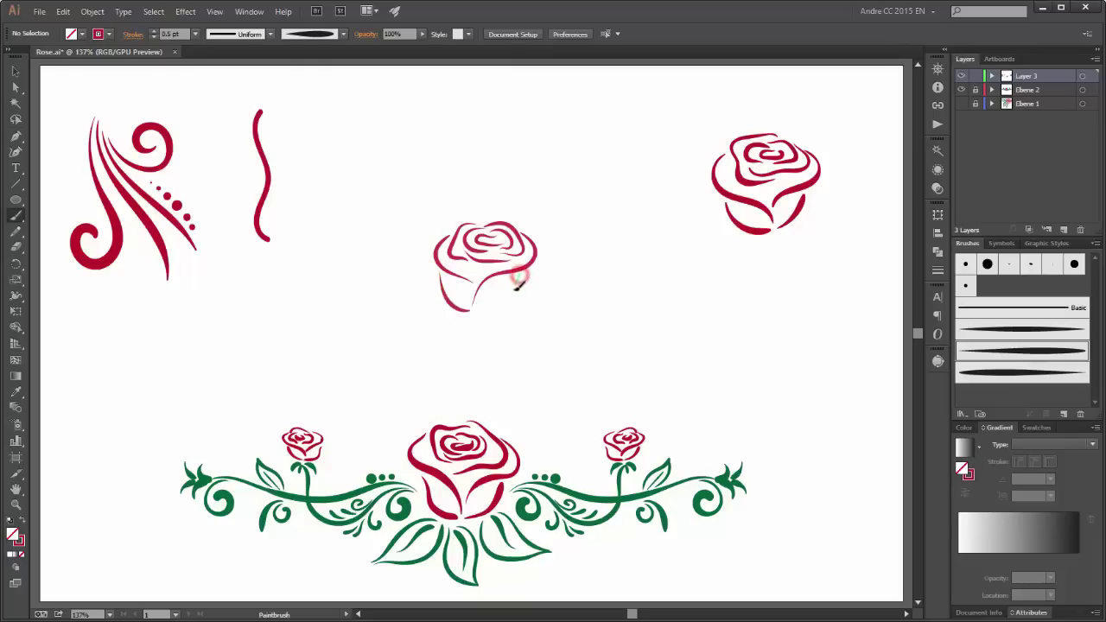
mouse_move(521, 274)
mouse_down()
mouse_move(506, 302)
mouse_move(475, 309)
mouse_up()
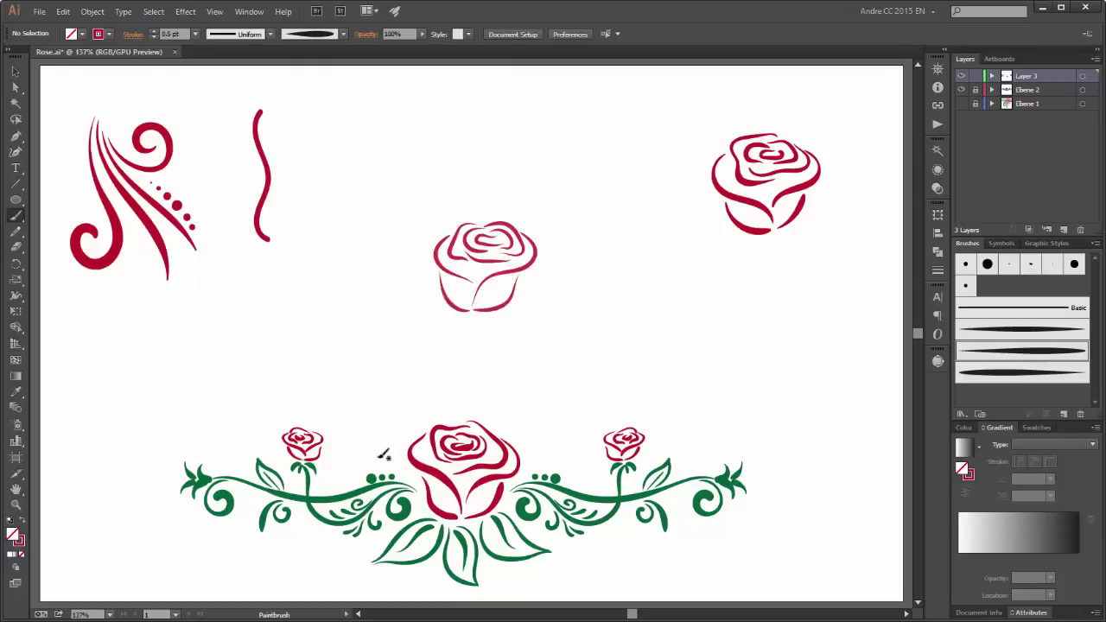
key(v)
click(490, 325)
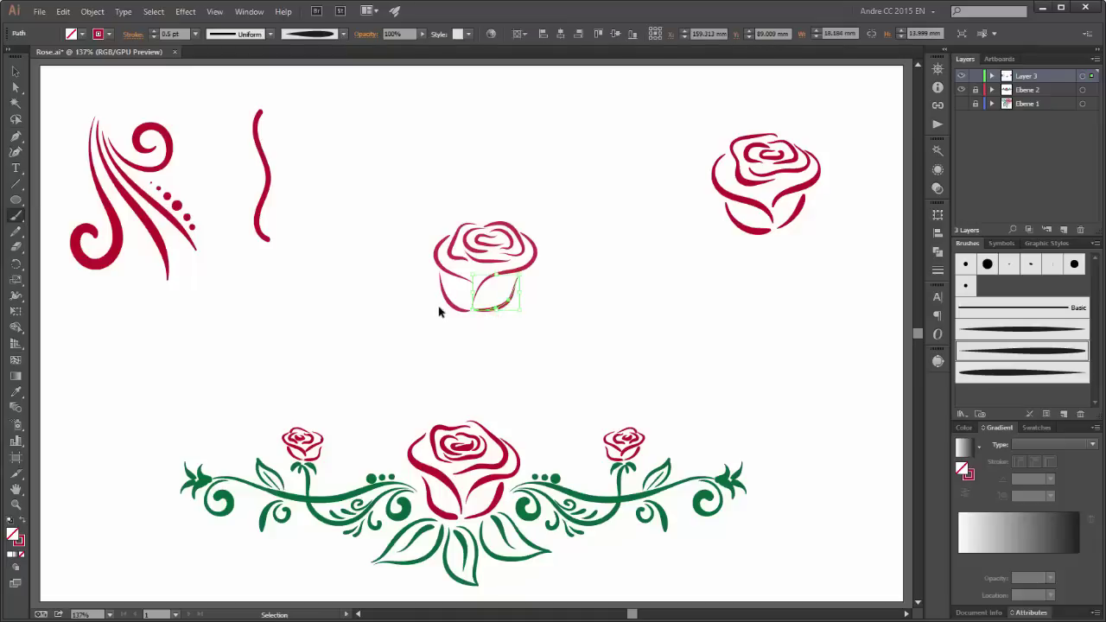
shift+click(440, 309)
key(b)
click(195, 34)
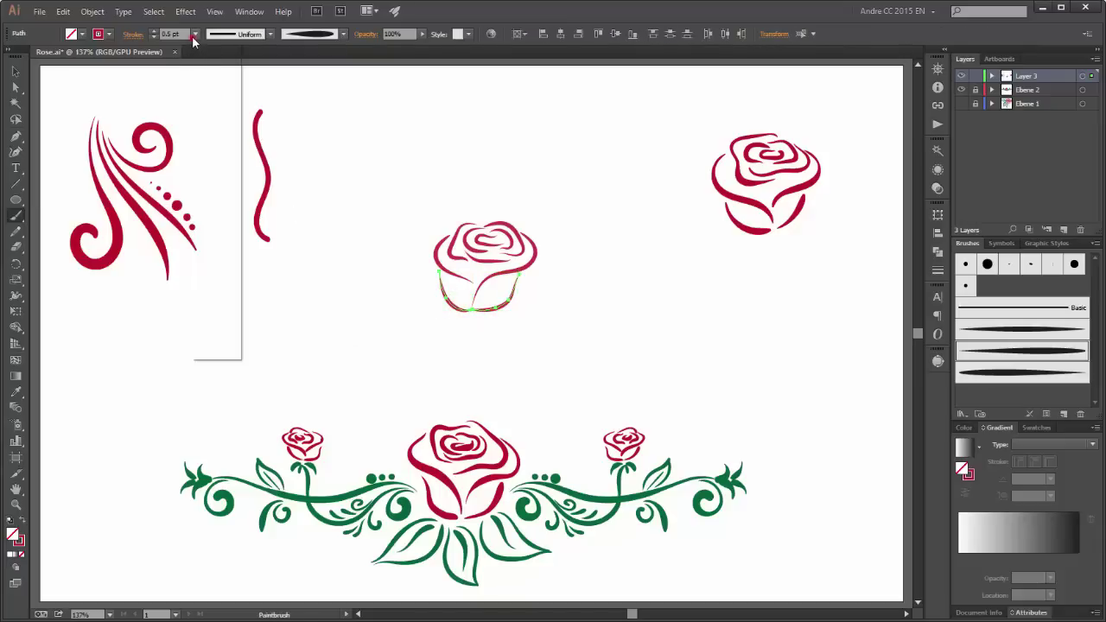
click(219, 78)
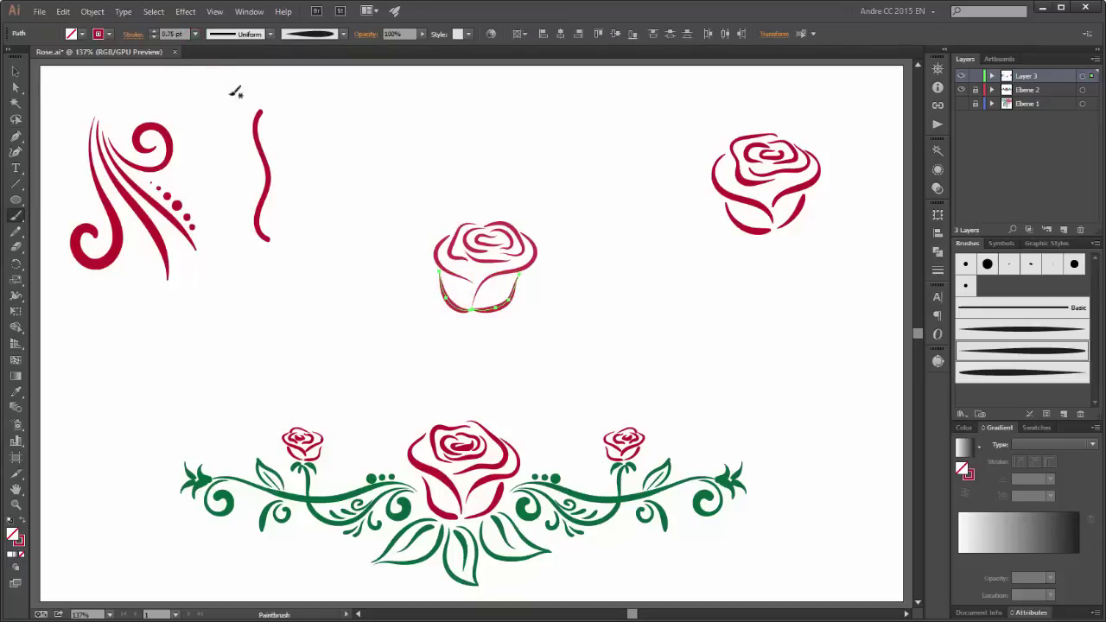
click(400, 171)
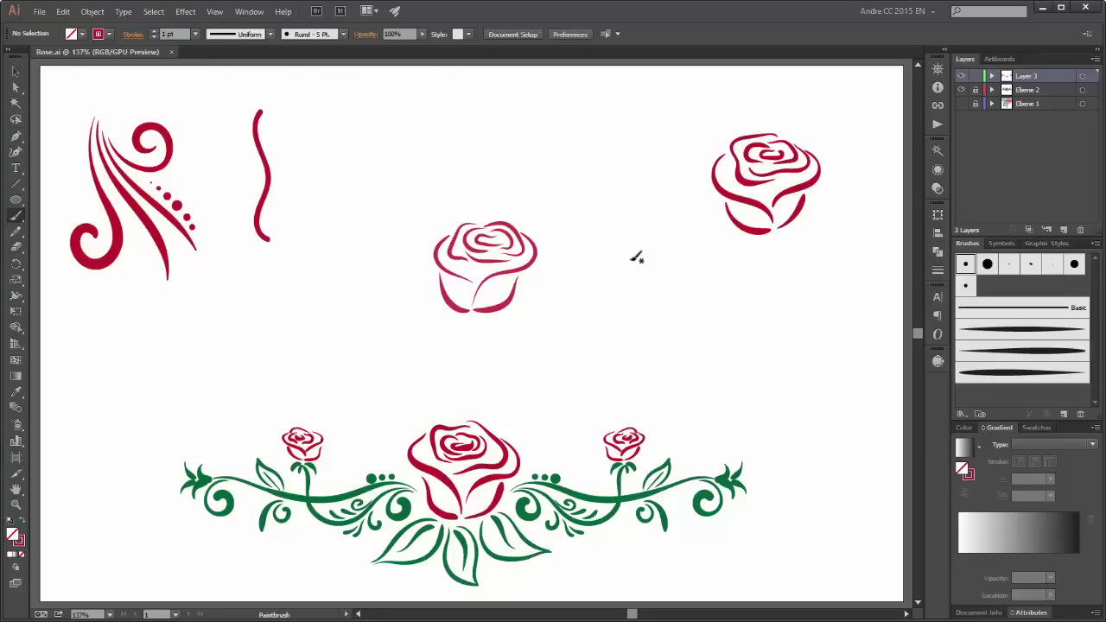
- Delete the left swirls, move the sketched rose to the top left, and centre the larger rose
drag(303, 106, 86, 340)
key(Delete)
drag(382, 186, 602, 341)
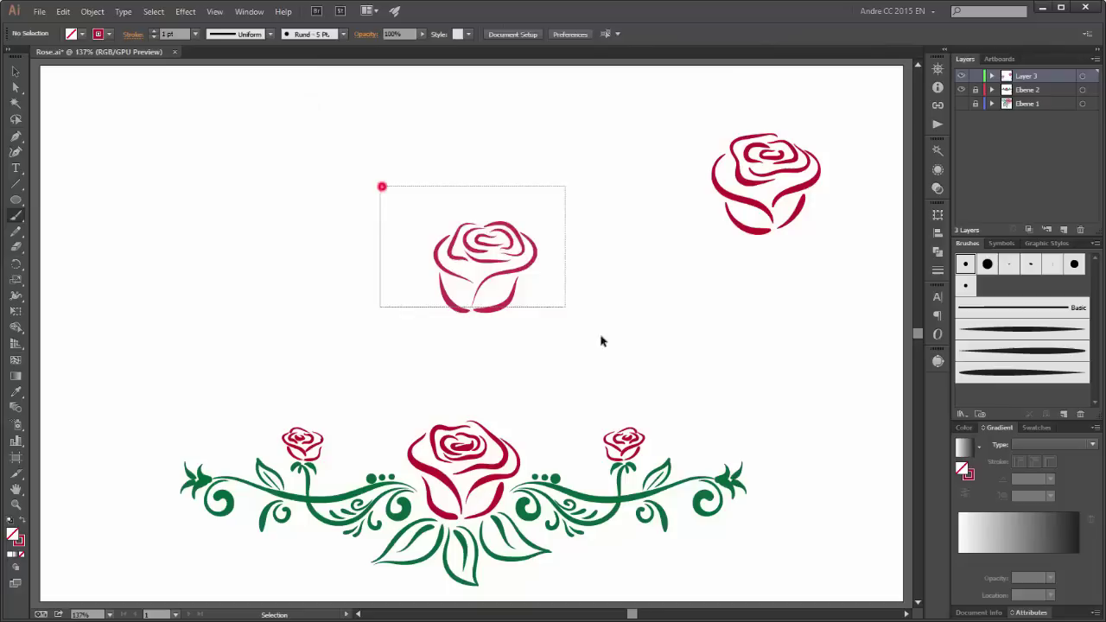
drag(501, 307, 141, 203)
click(659, 104)
drag(795, 212, 509, 287)
ctrl+click(615, 264)
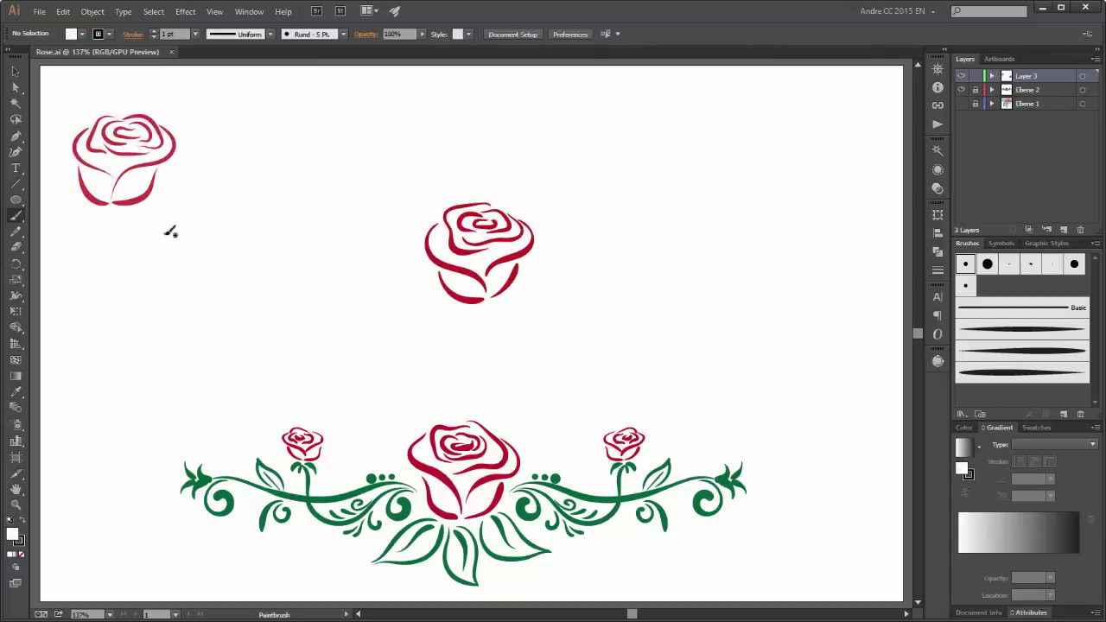
- Switch to the basic round brush with no fill and a green stroke
click(965, 263)
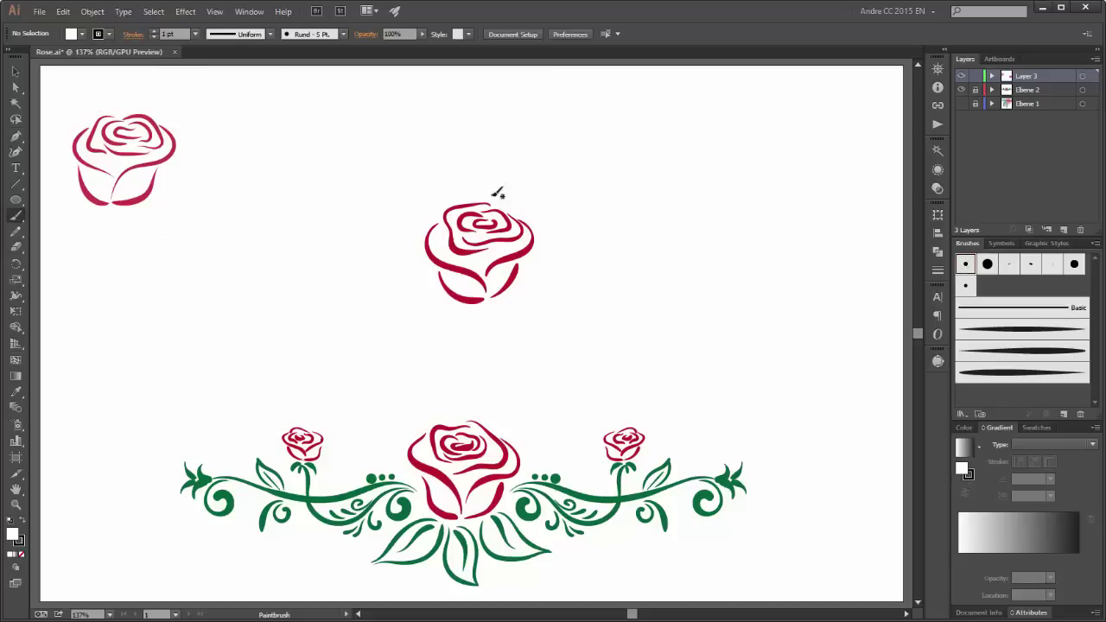
click(82, 34)
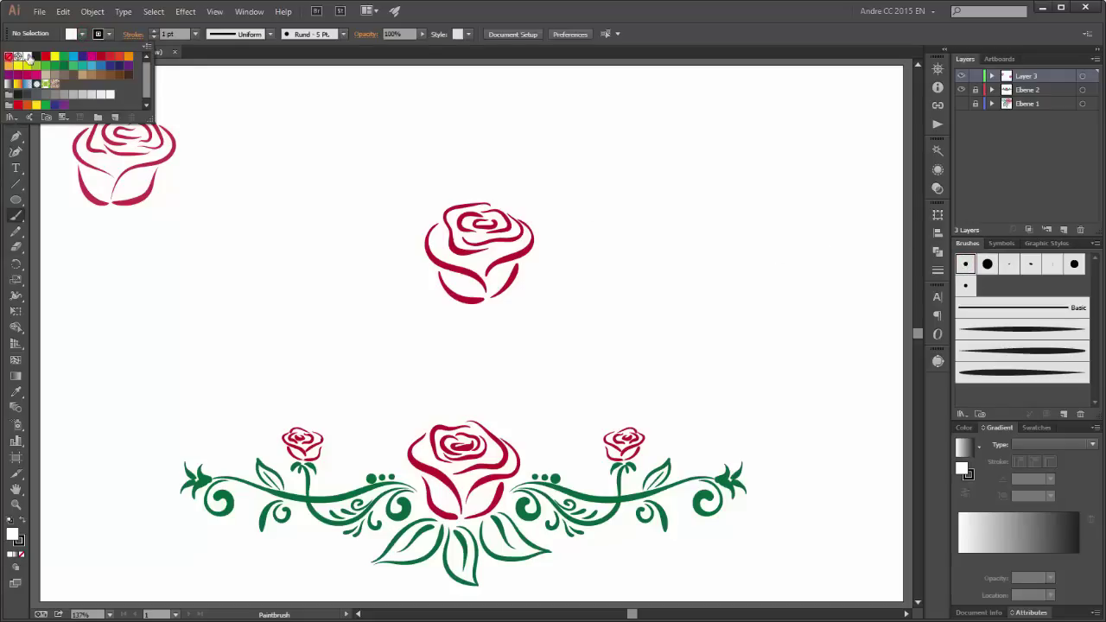
click(9, 55)
click(110, 34)
click(110, 34)
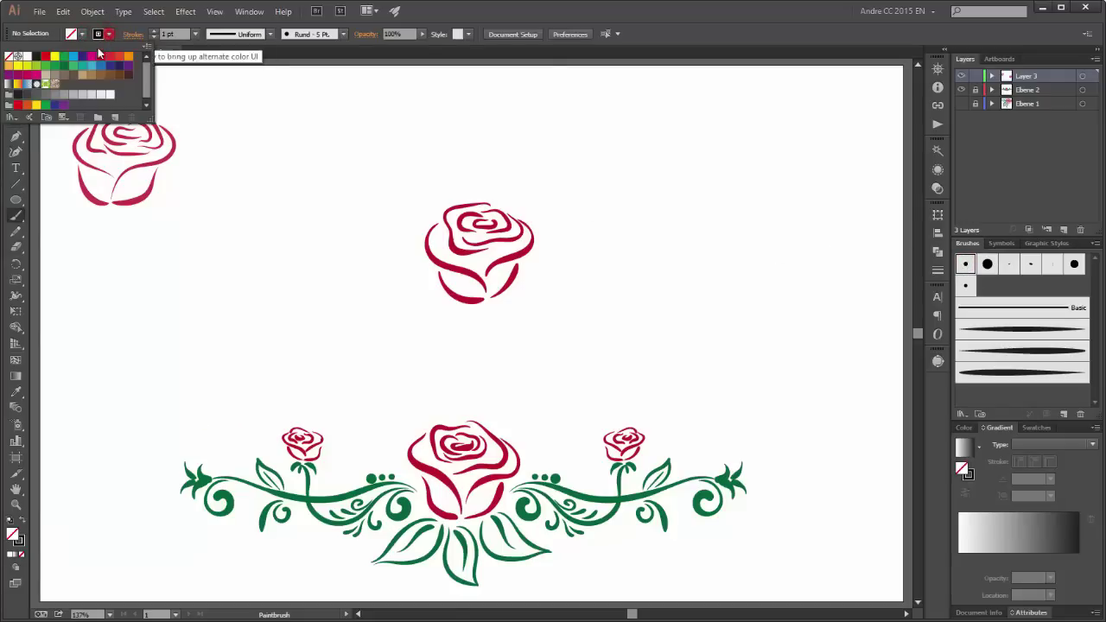
click(74, 65)
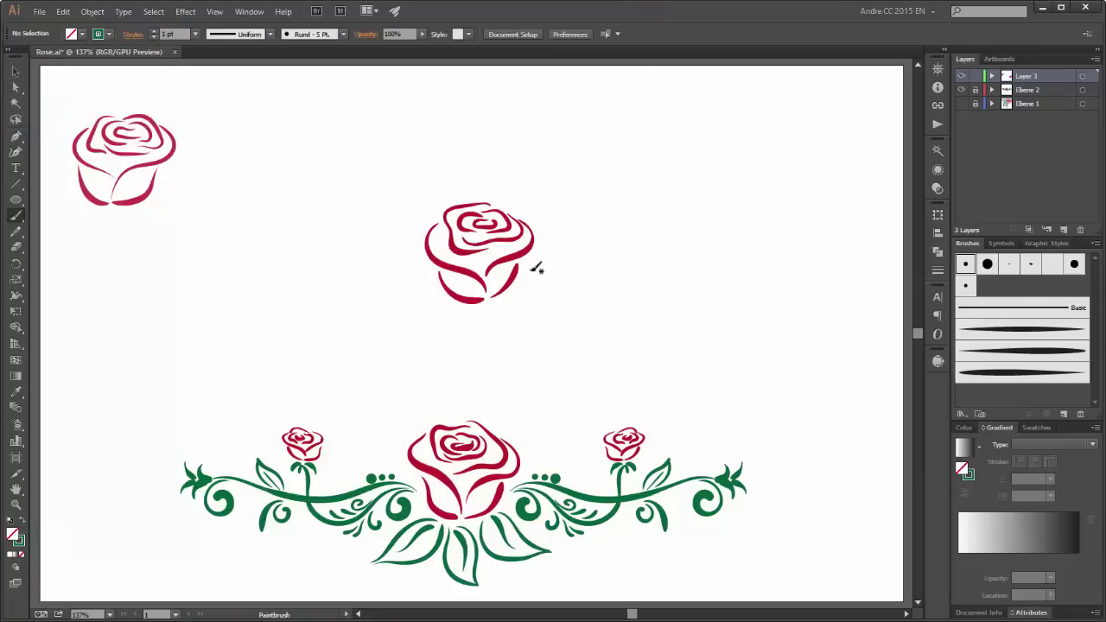
- Draw a green stem rightward from the rose with curls, a spiral end, leaf and tendril
mouse_move(531, 270)
mouse_down()
mouse_move(553, 251)
mouse_move(780, 251)
mouse_up()
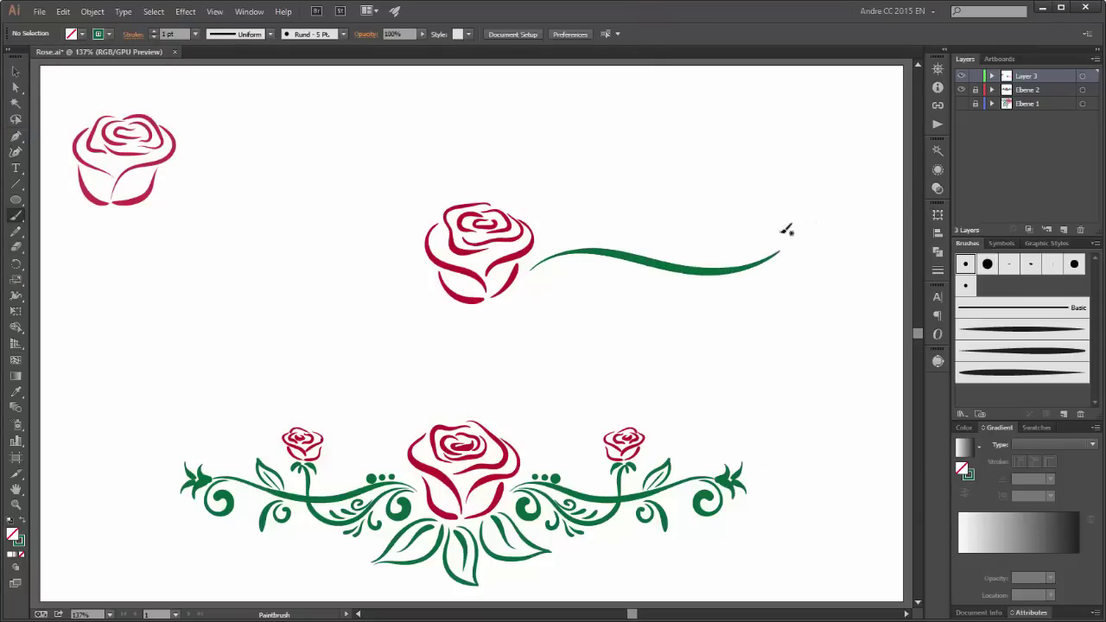
mouse_move(530, 268)
mouse_down()
mouse_move(683, 294)
mouse_move(703, 245)
mouse_up()
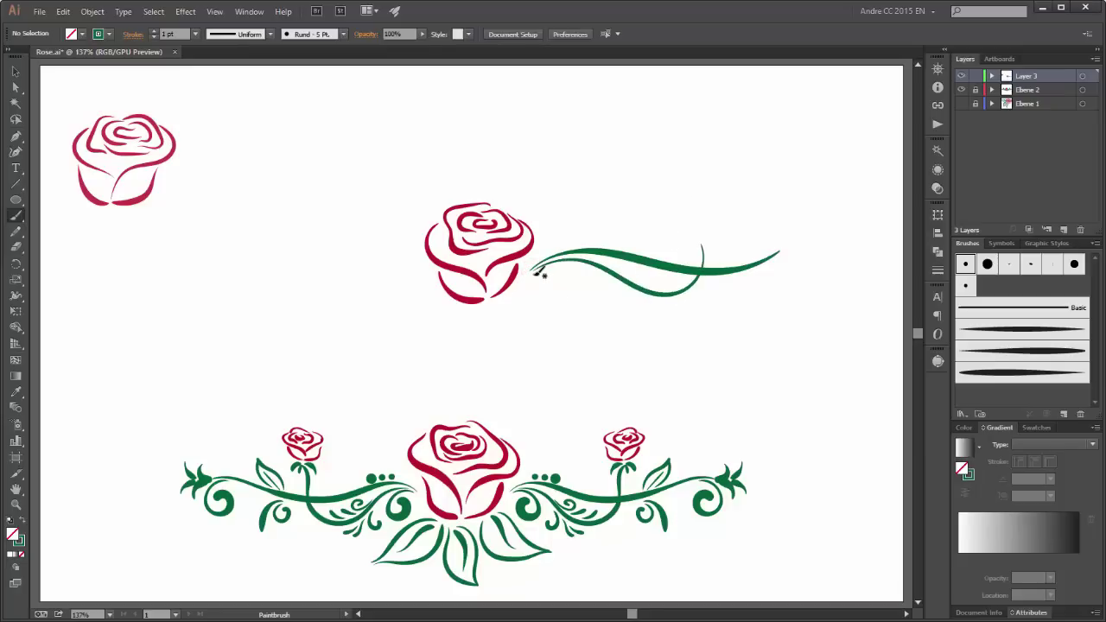
mouse_move(530, 268)
mouse_down()
mouse_move(557, 297)
mouse_move(550, 287)
mouse_move(589, 283)
mouse_move(612, 301)
mouse_move(627, 285)
mouse_up()
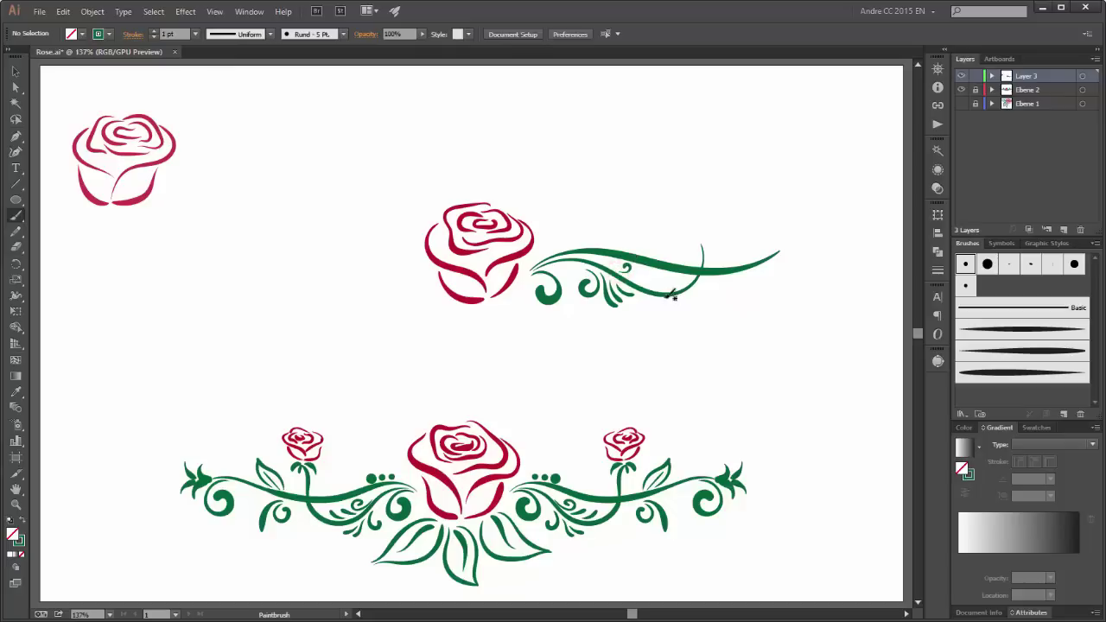
drag(629, 269, 676, 279)
drag(778, 254, 793, 268)
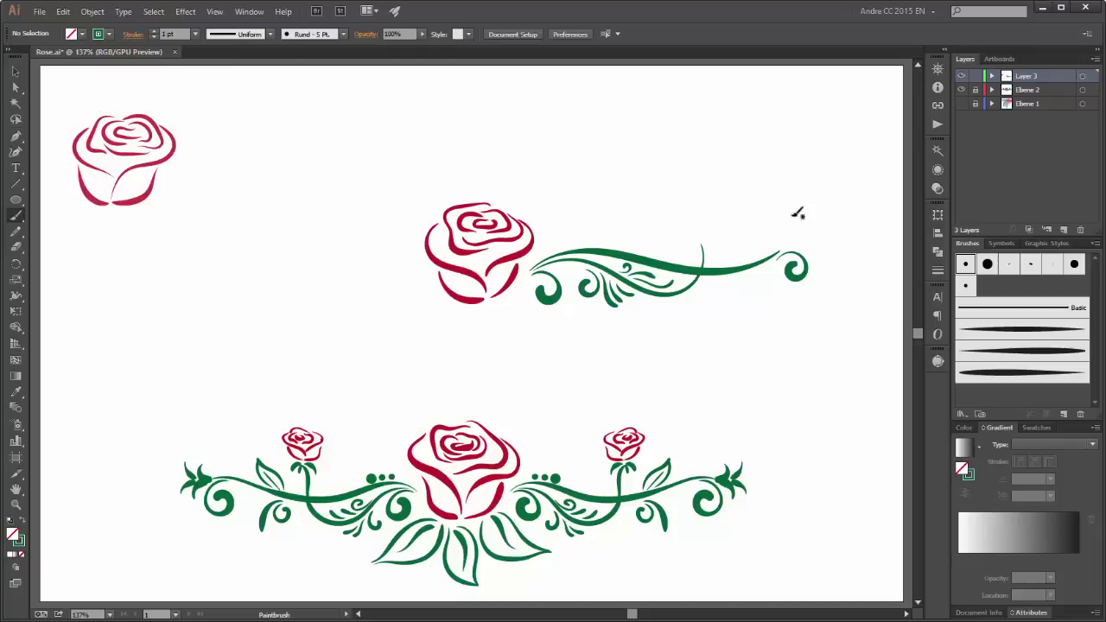
mouse_move(785, 249)
mouse_down()
mouse_move(783, 232)
mouse_move(787, 247)
mouse_move(799, 231)
mouse_up()
mouse_move(716, 260)
mouse_down()
mouse_move(741, 229)
mouse_move(724, 261)
mouse_move(736, 241)
mouse_up()
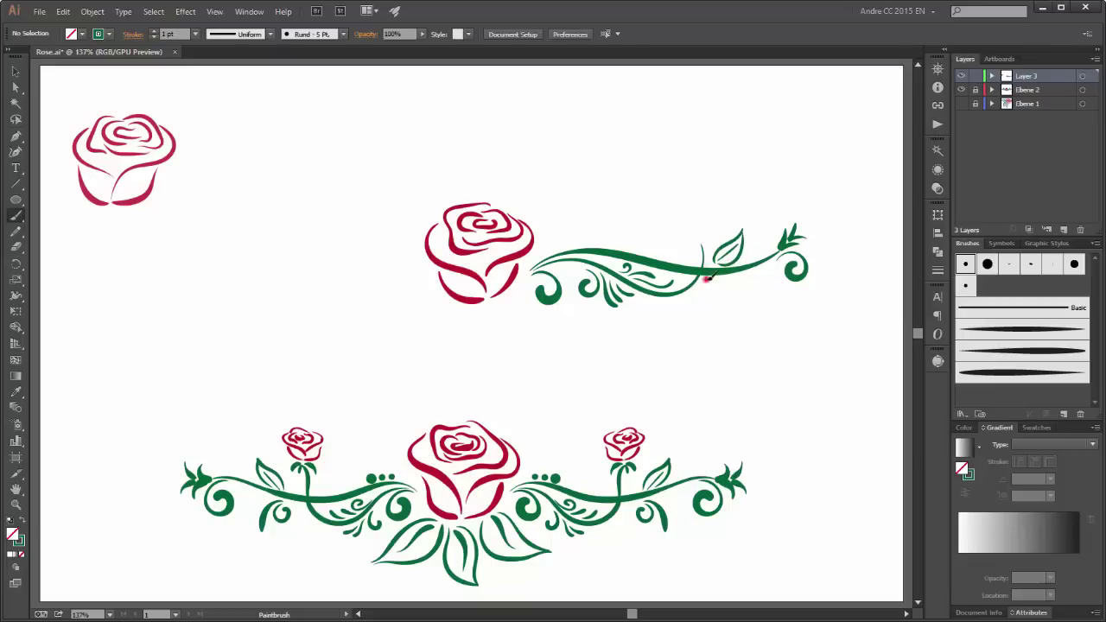
mouse_move(702, 275)
mouse_down()
mouse_move(748, 304)
mouse_move(751, 284)
mouse_up()
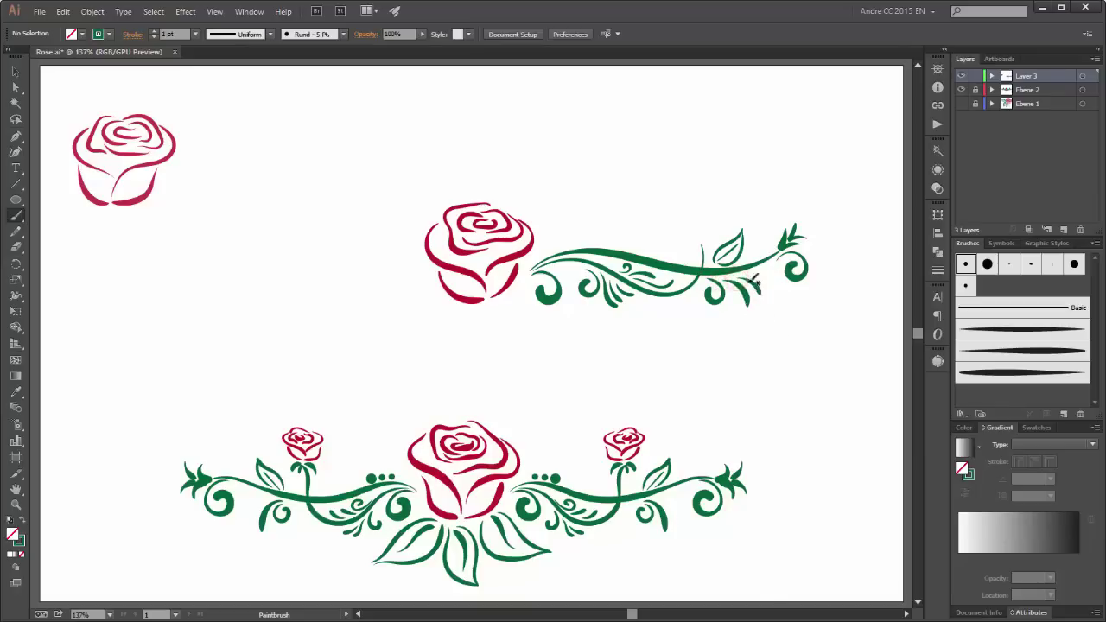
- With a red stroke, paint a small rosebud near the vine's right end
click(108, 34)
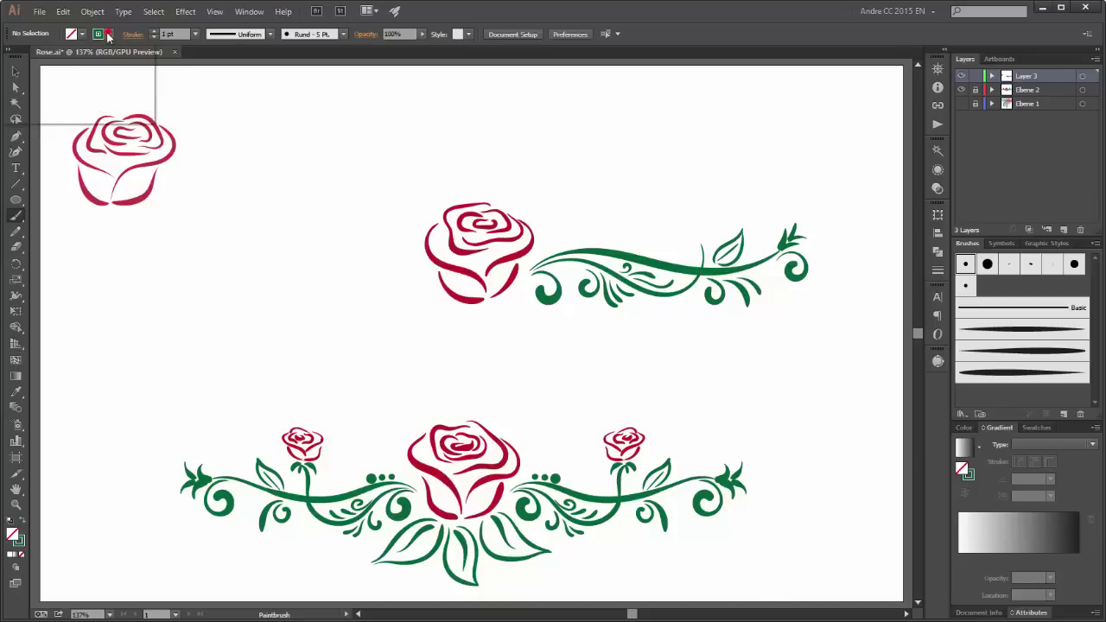
click(101, 56)
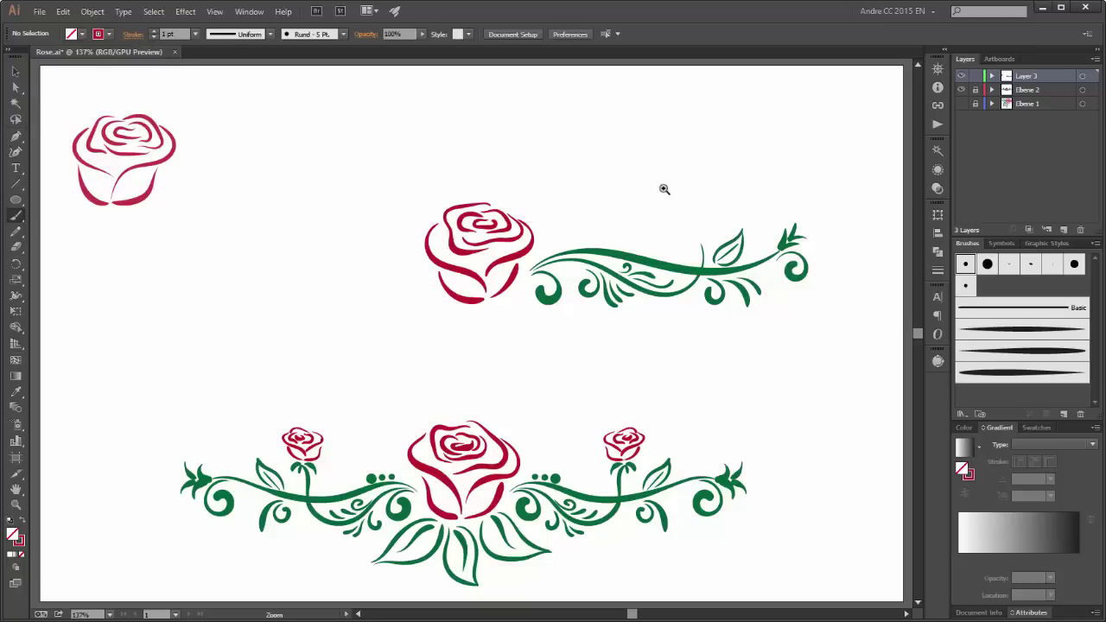
mouse_move(665, 181)
mouse_down()
mouse_move(759, 312)
mouse_move(703, 310)
mouse_up()
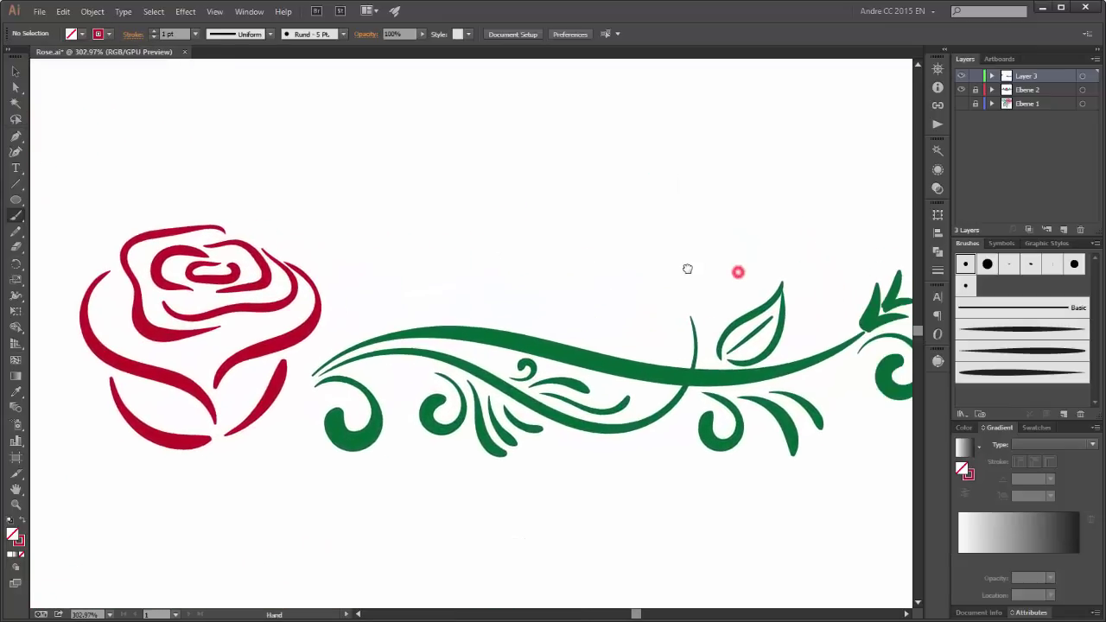
drag(667, 220, 682, 221)
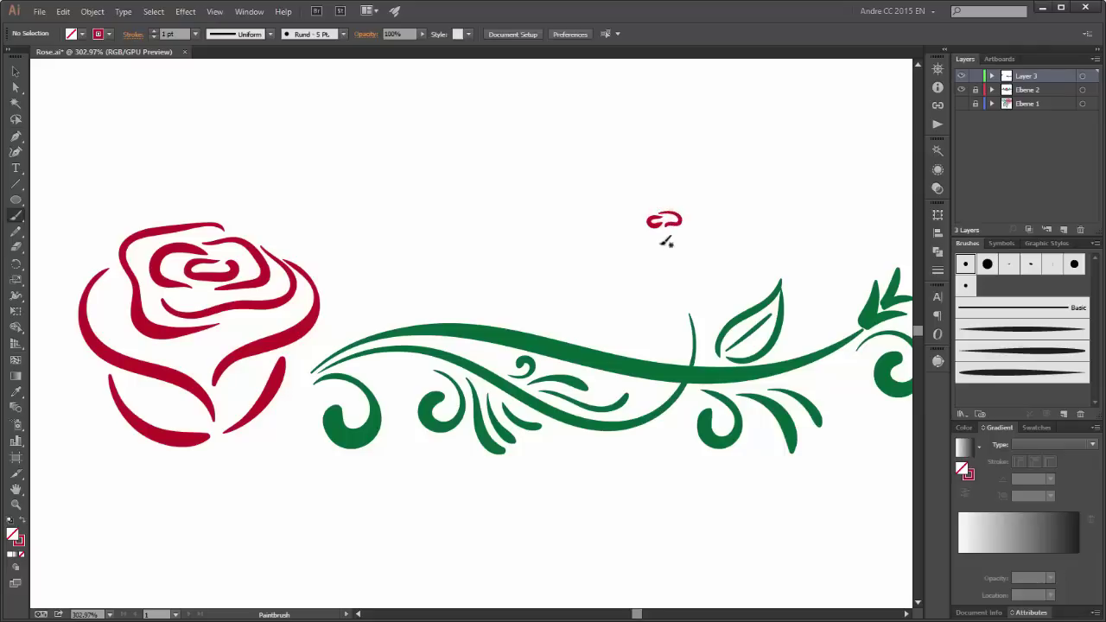
mouse_move(665, 208)
mouse_down()
mouse_move(649, 230)
mouse_move(679, 235)
mouse_move(641, 248)
mouse_move(651, 271)
mouse_up()
drag(691, 230, 647, 277)
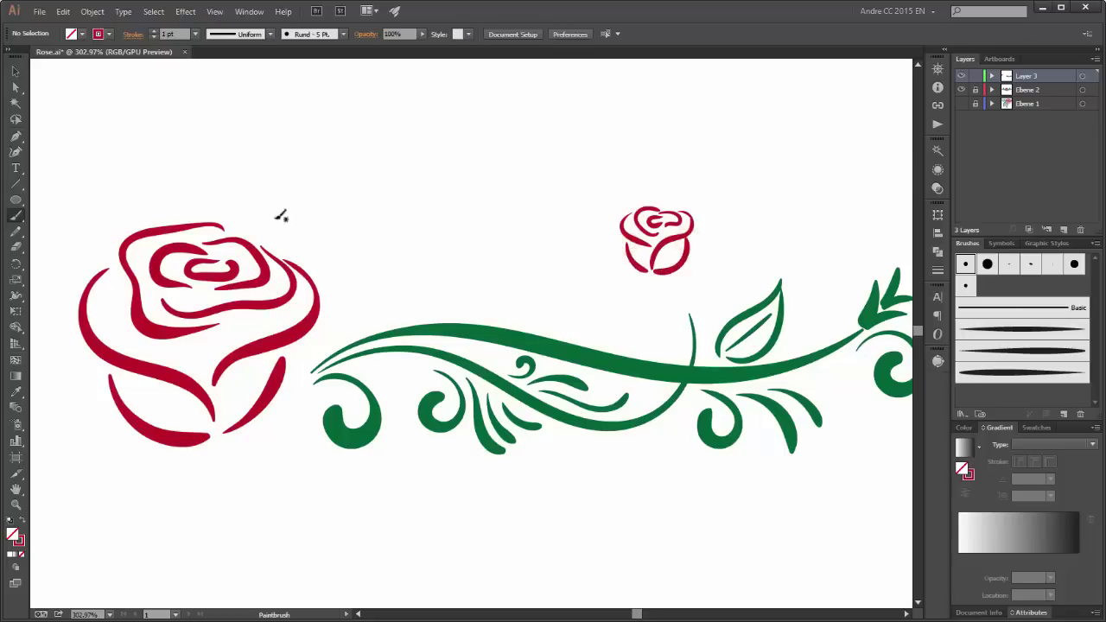
- Move the rosebud slightly right and tilt it counter-clockwise onto the tendril
key(v)
mouse_move(558, 141)
mouse_down()
mouse_move(686, 274)
mouse_move(716, 280)
mouse_up()
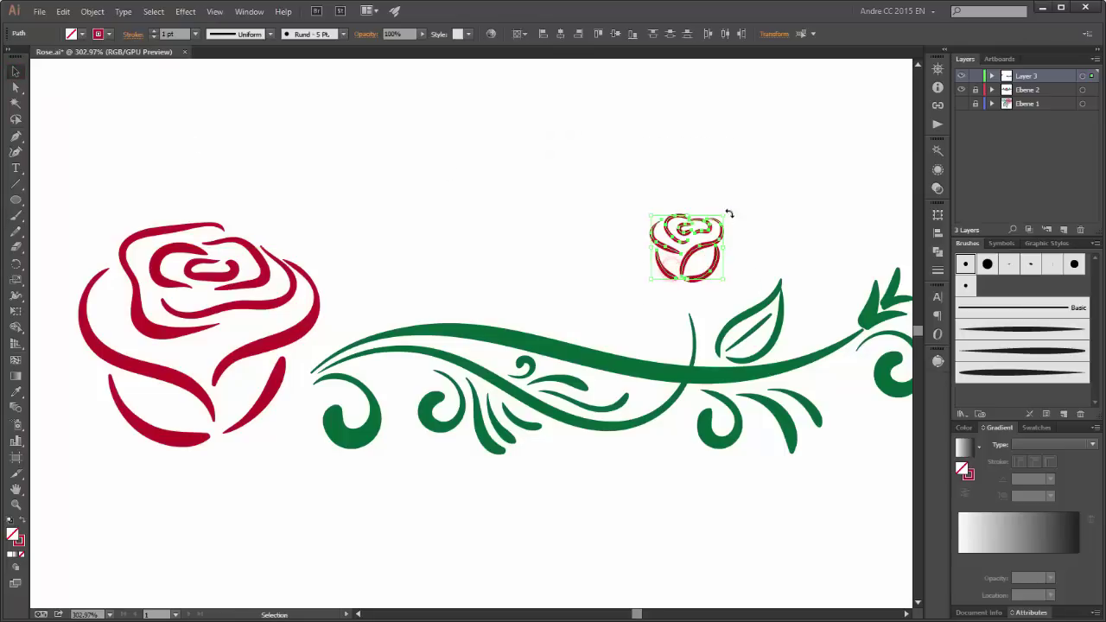
drag(729, 213, 731, 200)
key(a)
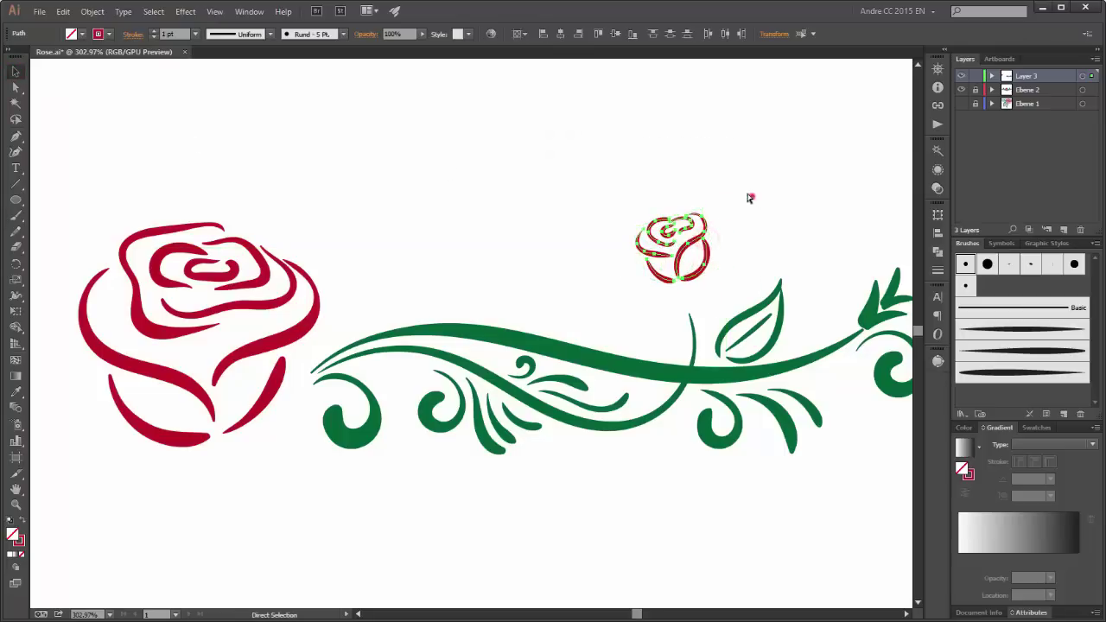
click(750, 198)
key(ctrl+0)
- Set the stroke to dark green and draw a stem under the small rosebud
key(v)
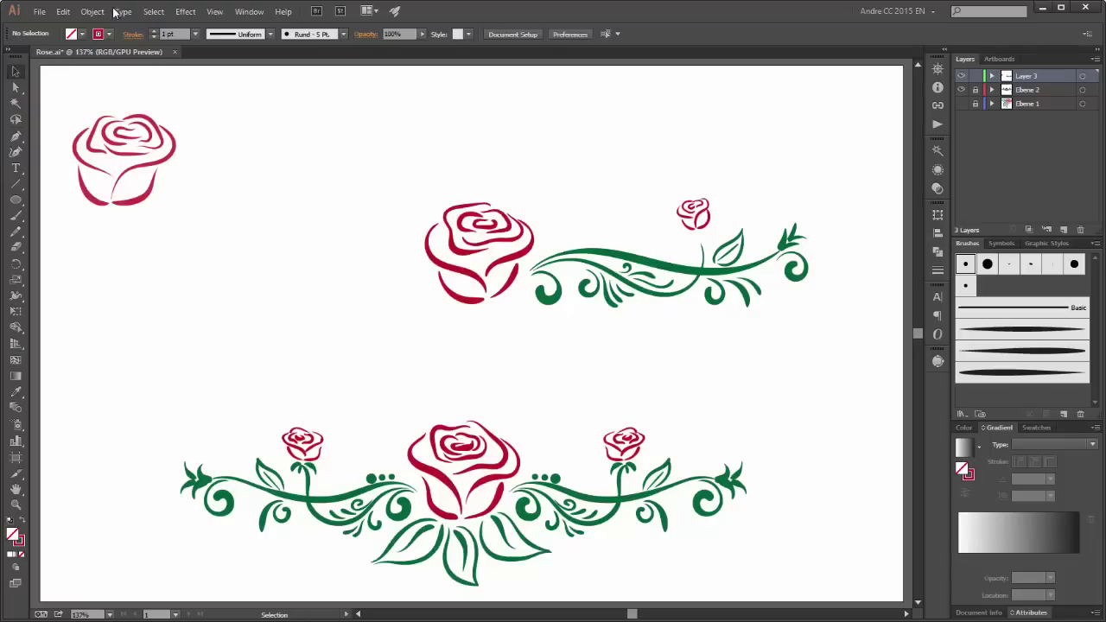
click(108, 34)
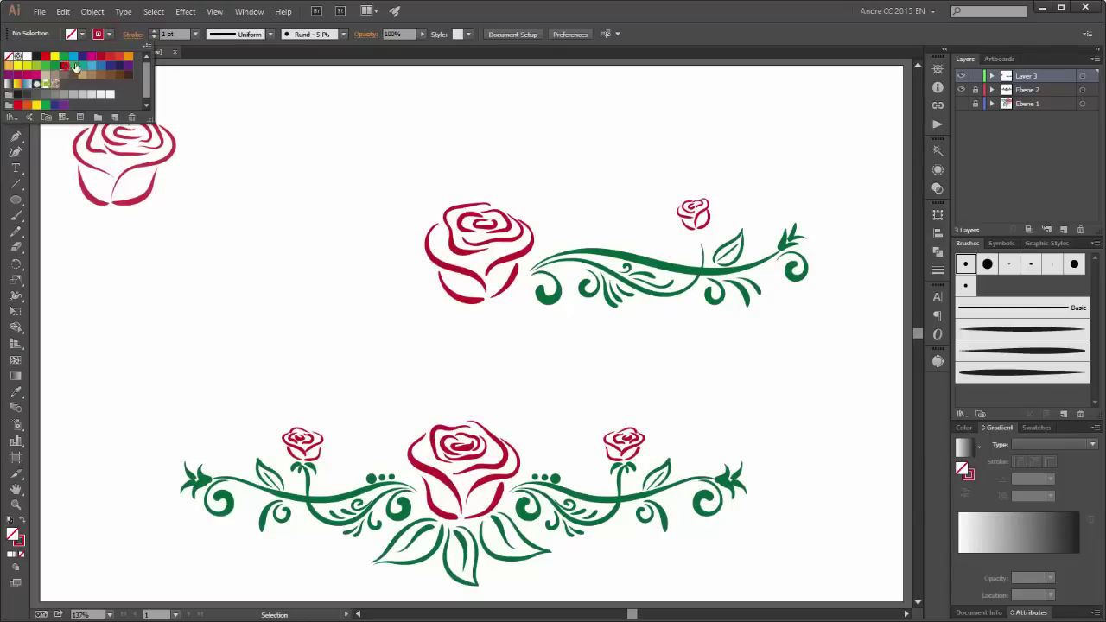
click(63, 66)
click(766, 17)
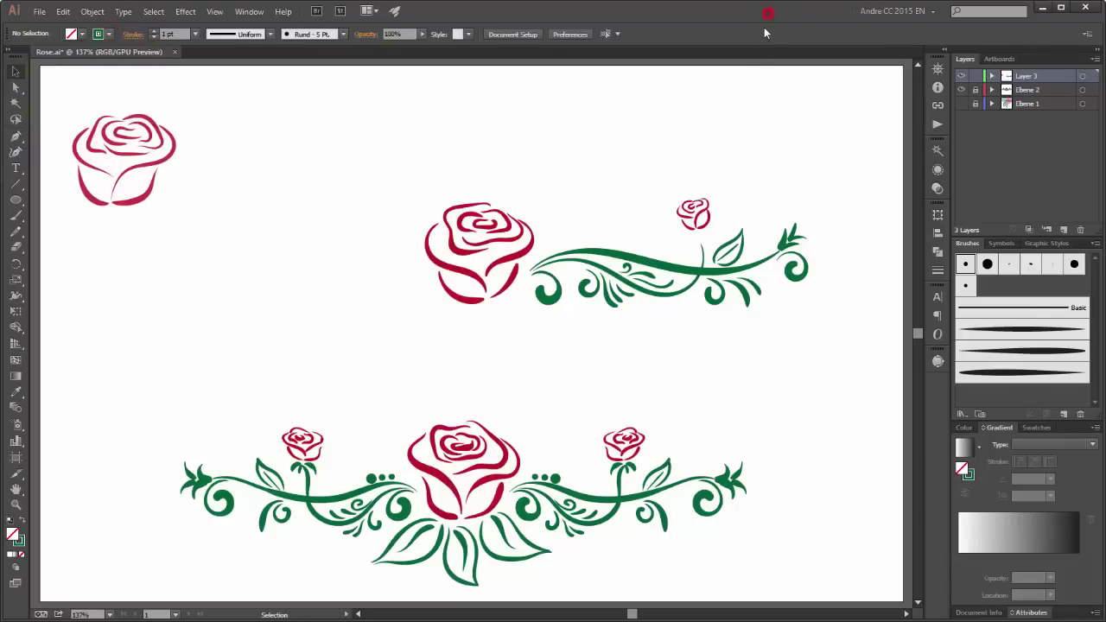
click(16, 216)
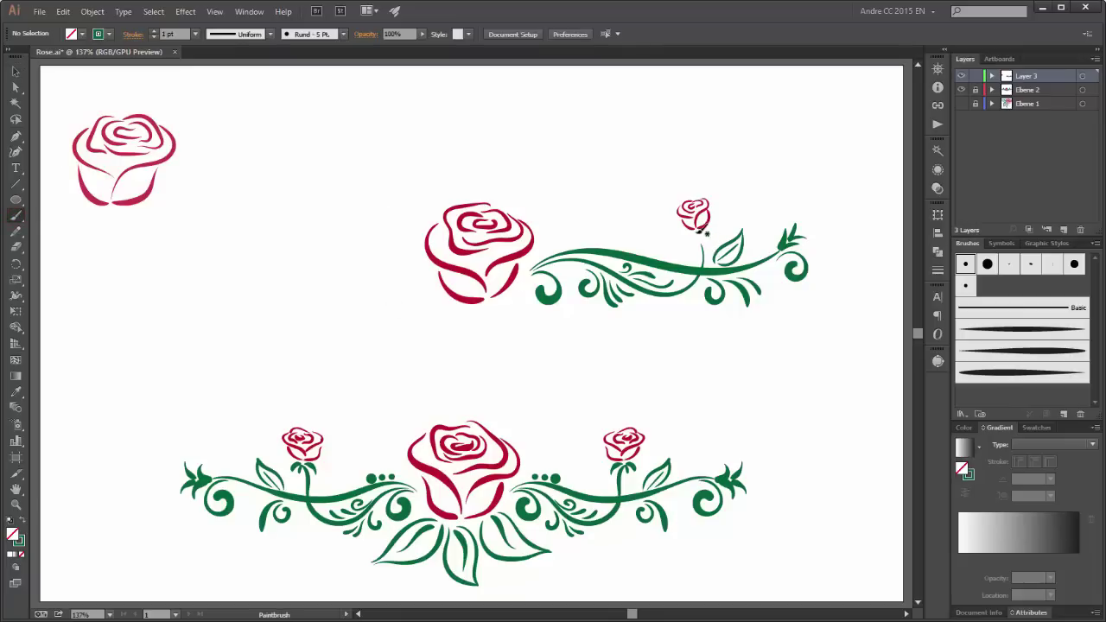
mouse_move(697, 235)
mouse_down()
mouse_move(709, 235)
mouse_move(691, 232)
mouse_up()
- Add a row of four green dots along the vine's start beside the rose
scroll(557, 248, up, 5)
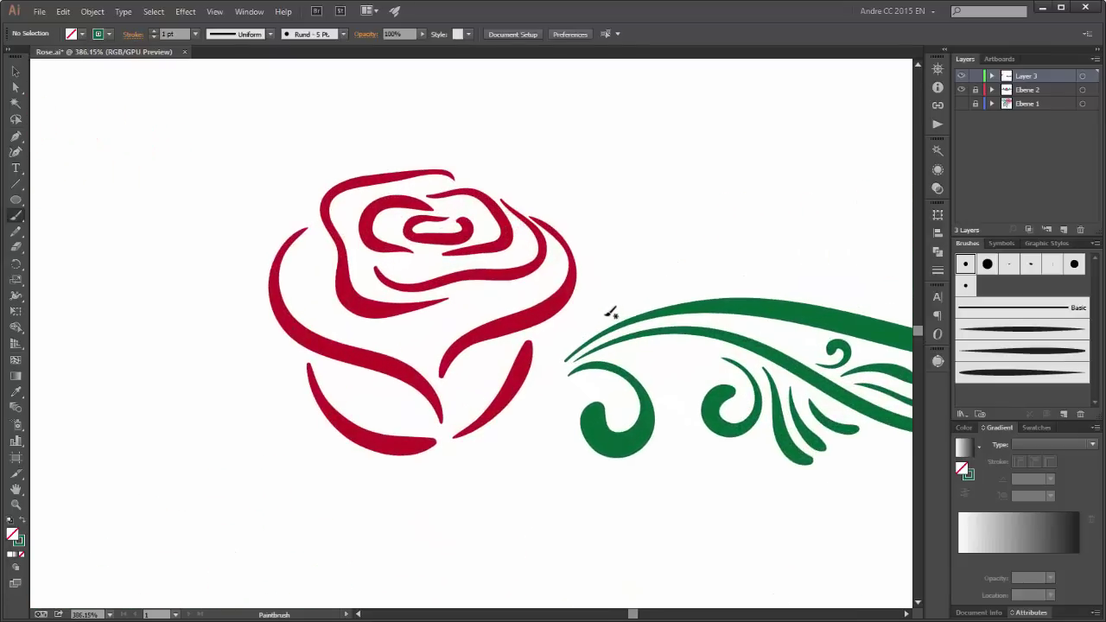
click(620, 304)
click(641, 298)
click(667, 291)
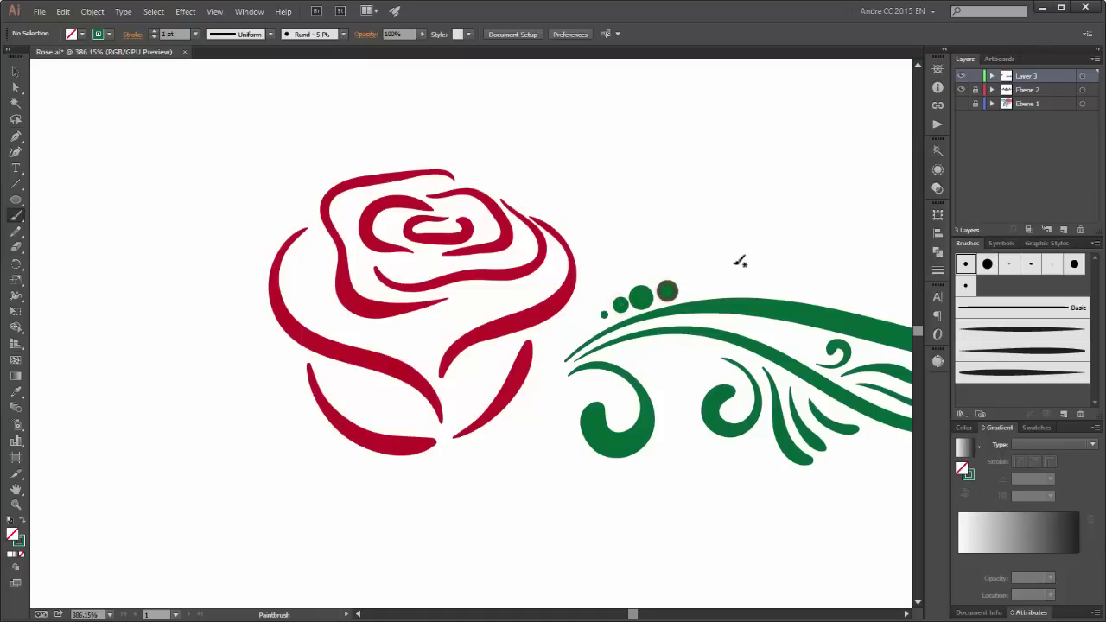
click(705, 289)
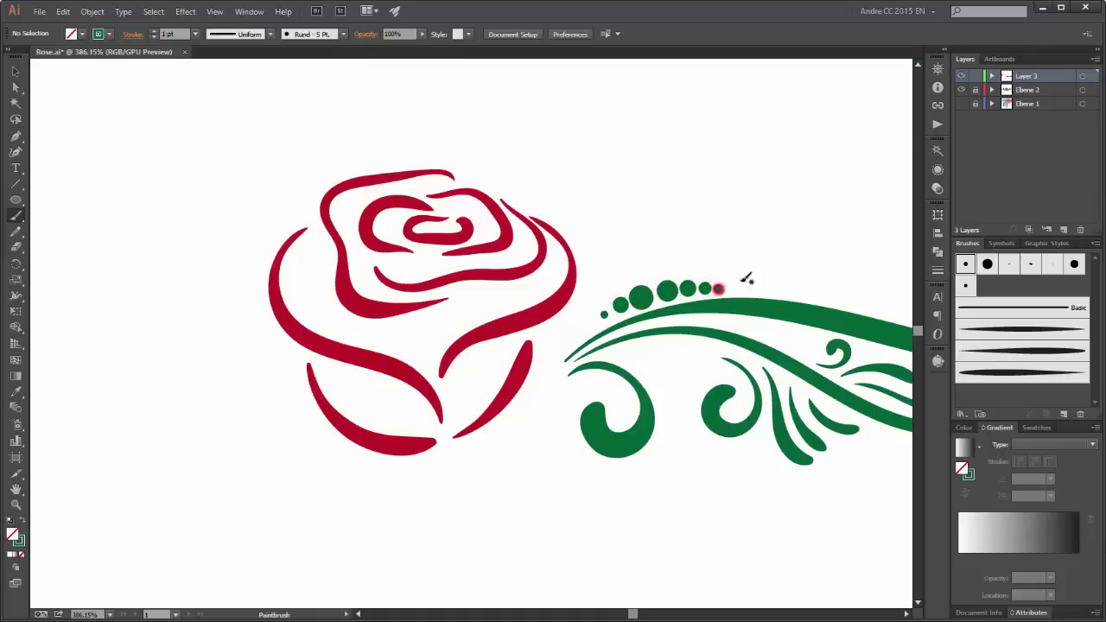
key(ctrl+0)
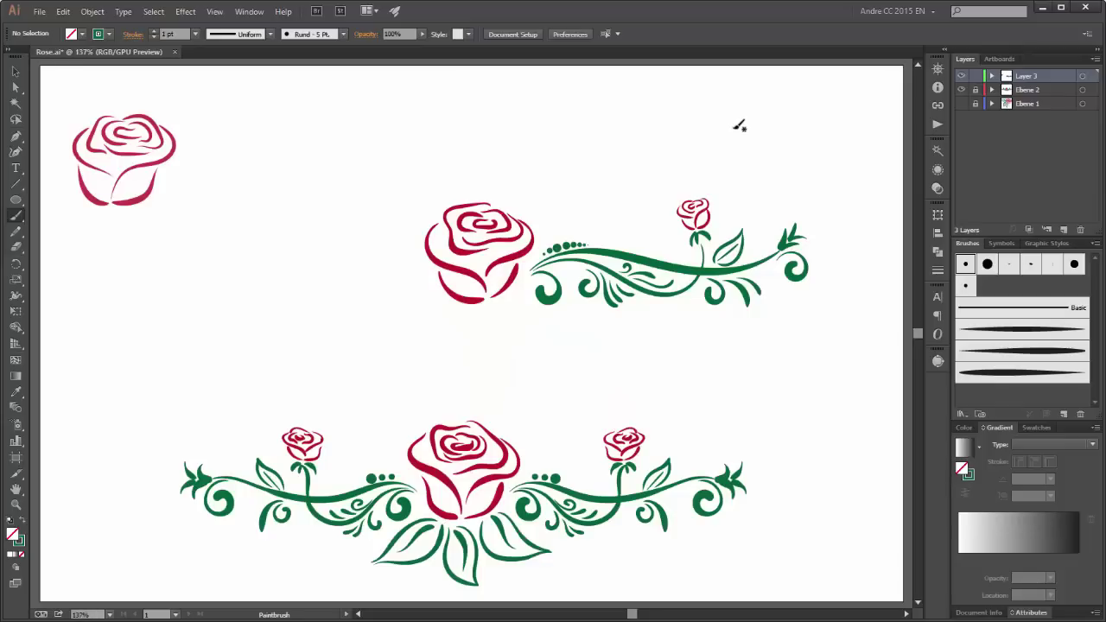
- Reflect a copy of the right vine and rosebud across a vertical axis to the left side
key(v)
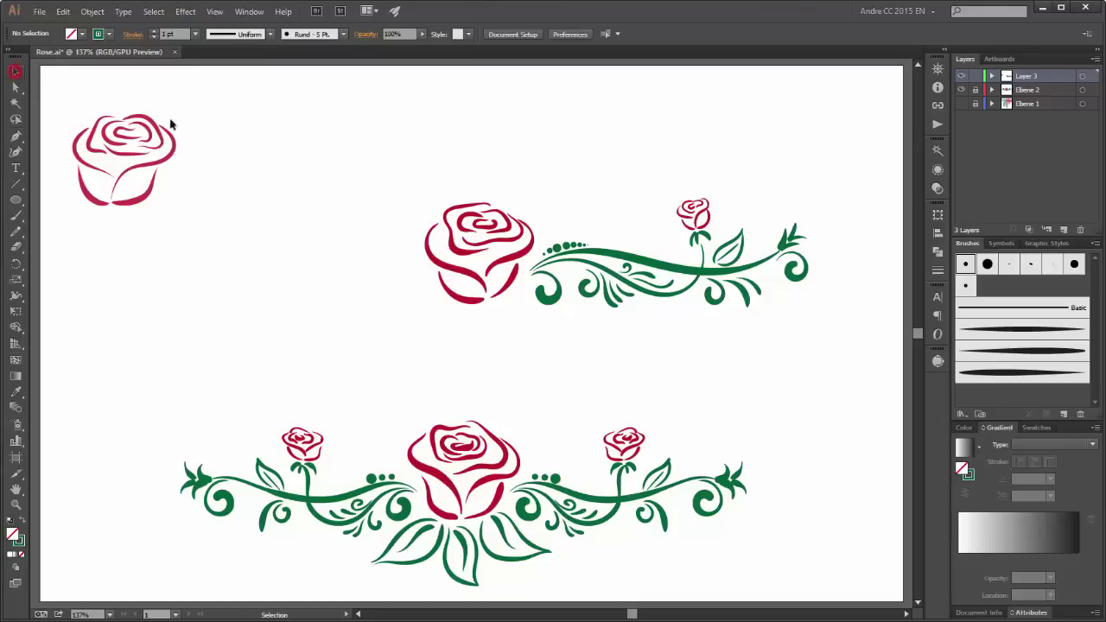
drag(858, 170, 542, 349)
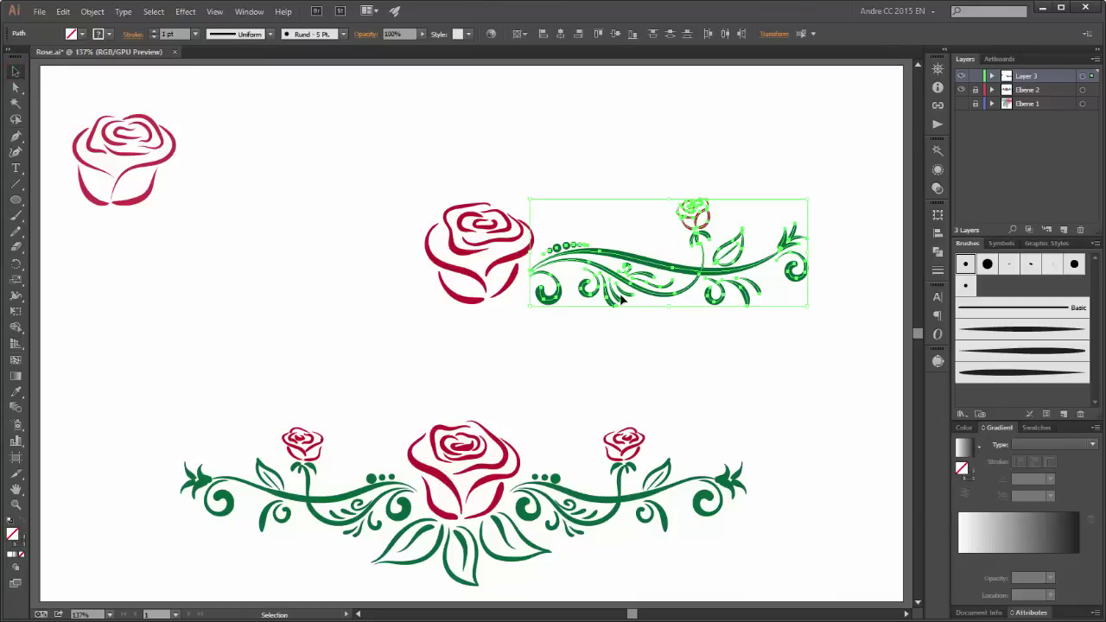
click(17, 263)
click(78, 280)
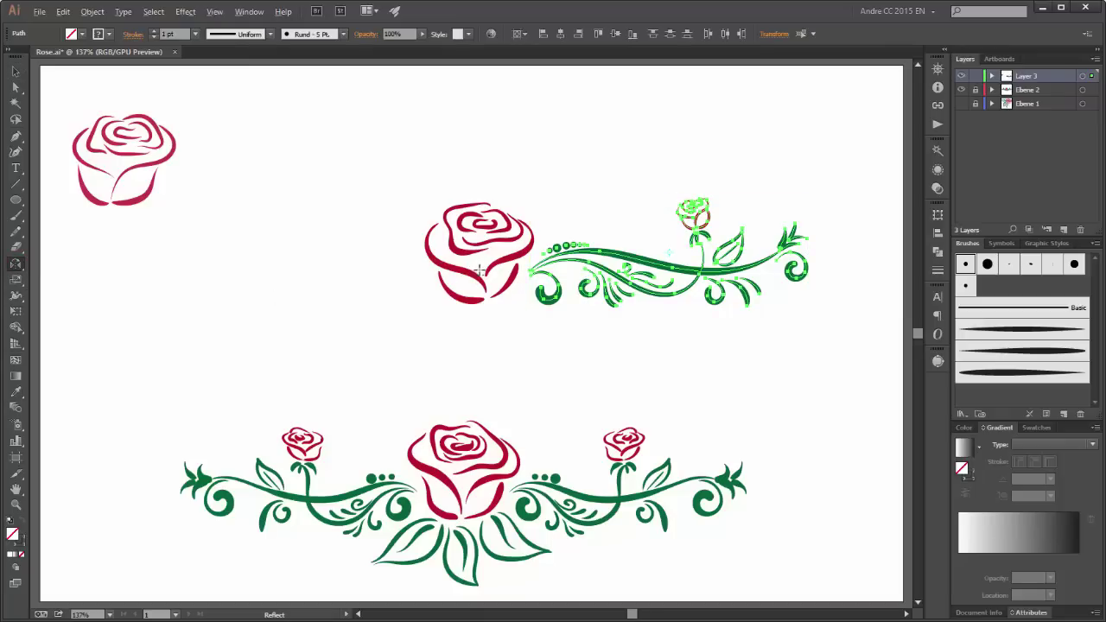
alt+click(479, 266)
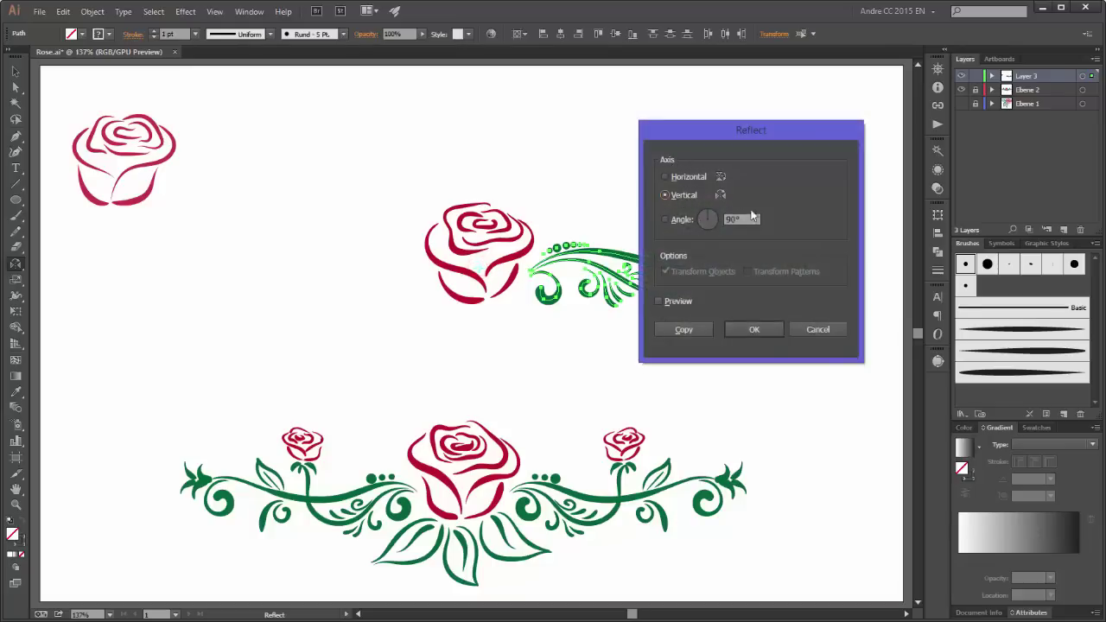
click(683, 329)
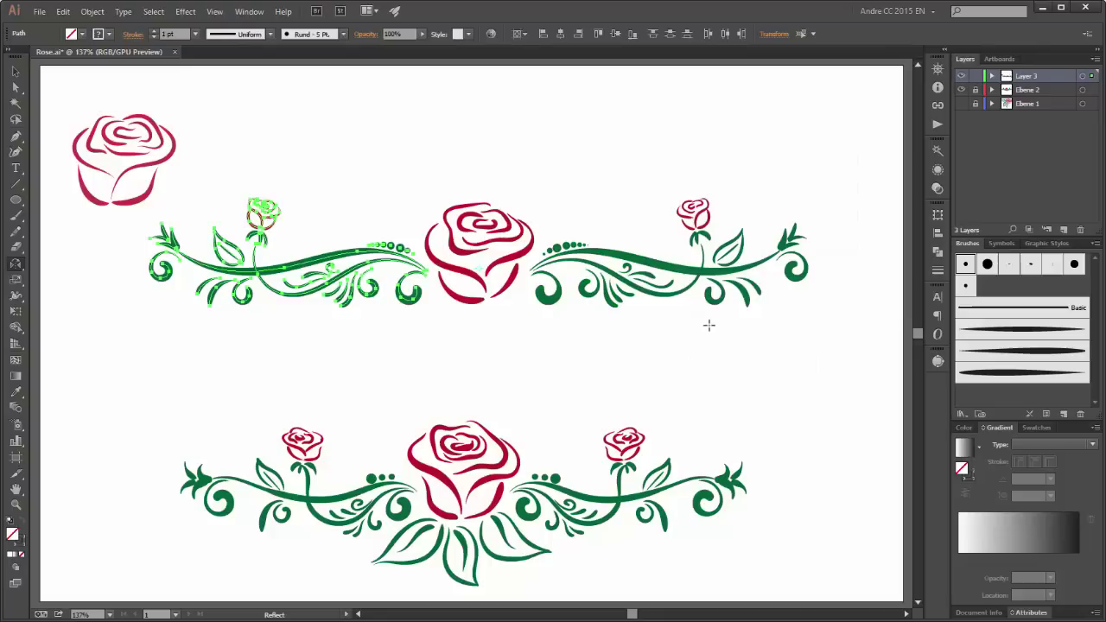
click(570, 118)
key(b)
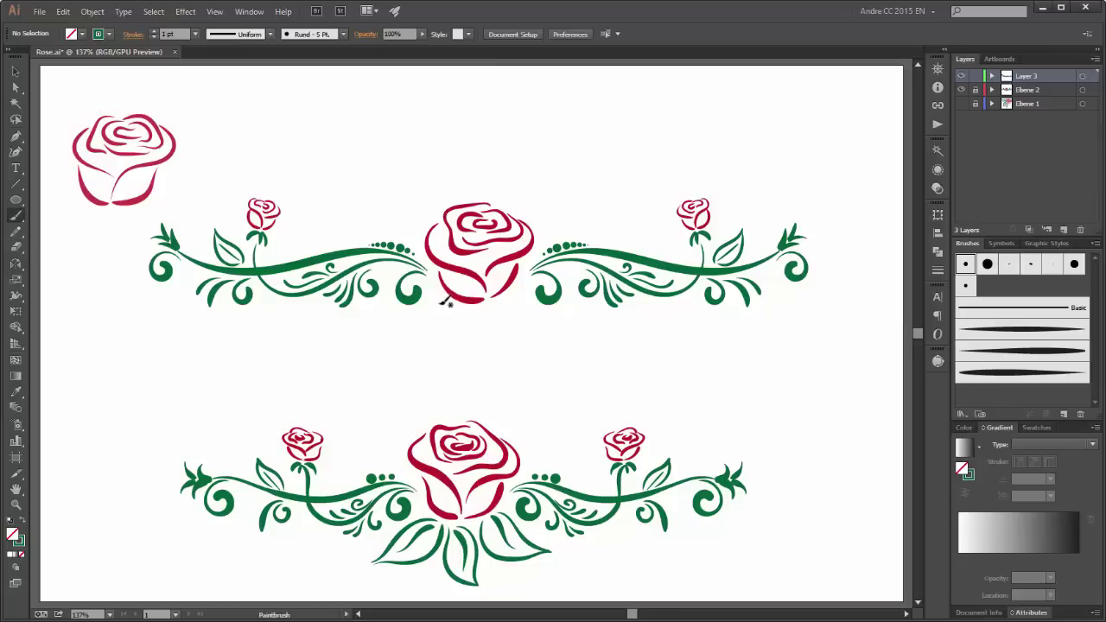
- Draw three green leaf outlines beneath the central rose and add veins inside them
mouse_move(450, 301)
mouse_down()
mouse_move(408, 325)
mouse_move(391, 359)
mouse_up()
mouse_move(451, 302)
mouse_down()
mouse_move(457, 321)
mouse_move(439, 344)
mouse_move(391, 359)
mouse_up()
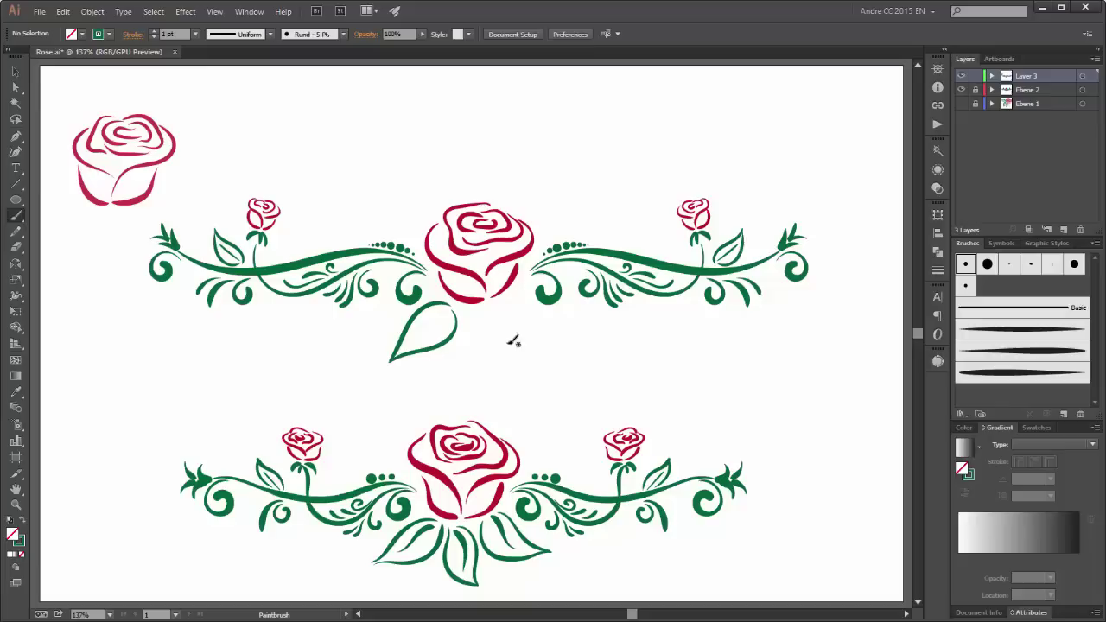
mouse_move(455, 304)
mouse_down()
mouse_move(460, 333)
mouse_move(501, 382)
mouse_up()
mouse_move(481, 306)
mouse_down()
mouse_move(515, 329)
mouse_move(503, 378)
mouse_up()
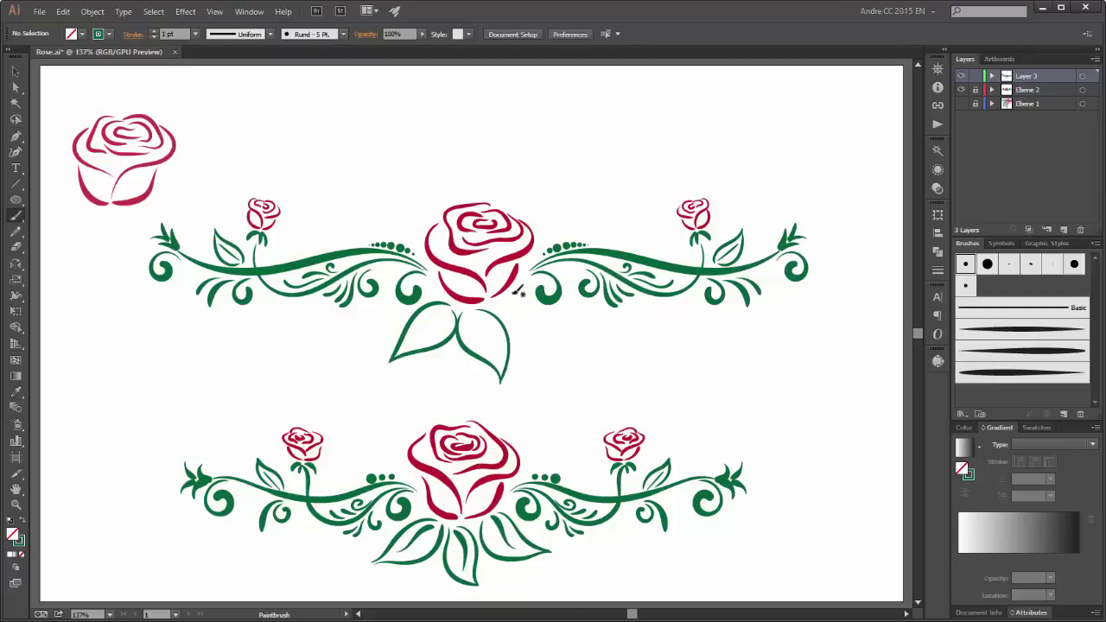
mouse_move(513, 296)
mouse_down()
mouse_move(564, 353)
mouse_move(509, 300)
mouse_move(536, 342)
mouse_up()
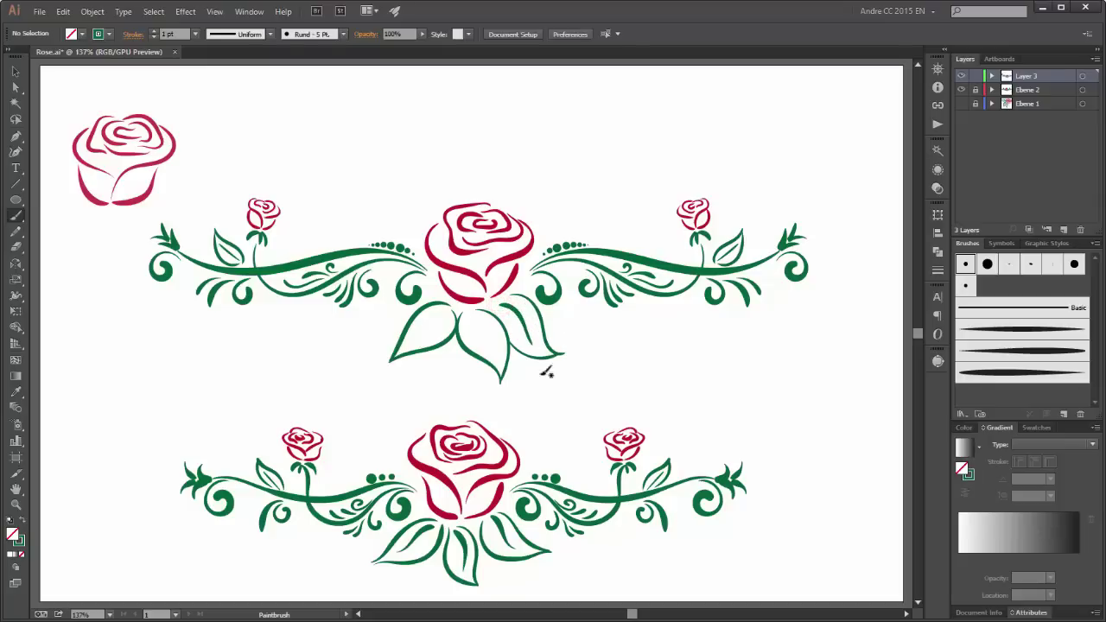
drag(473, 308, 503, 353)
drag(444, 311, 416, 339)
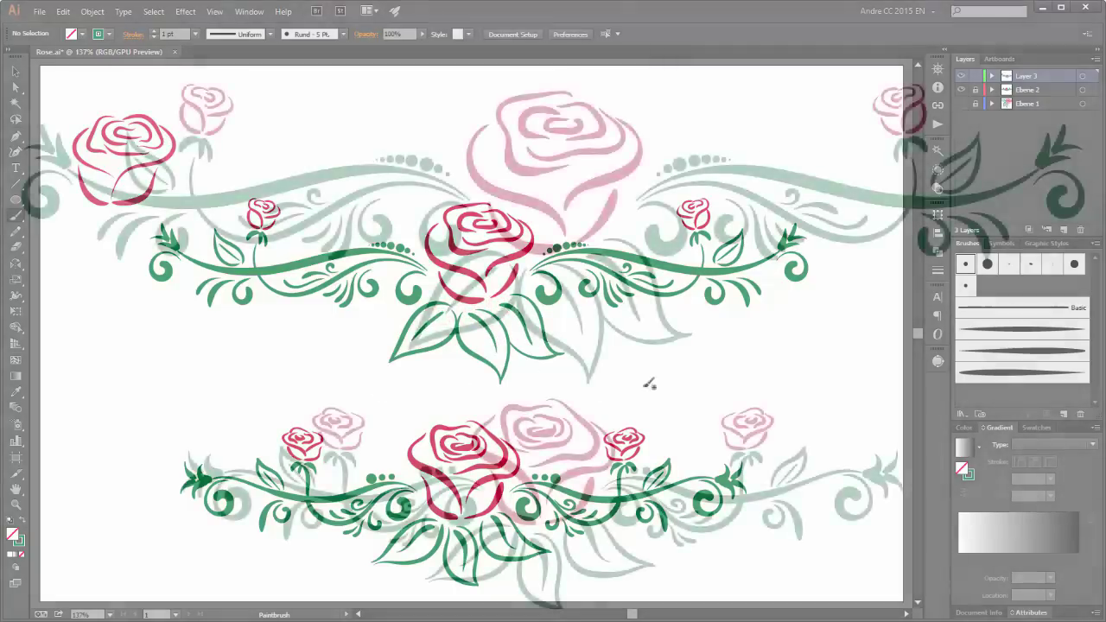